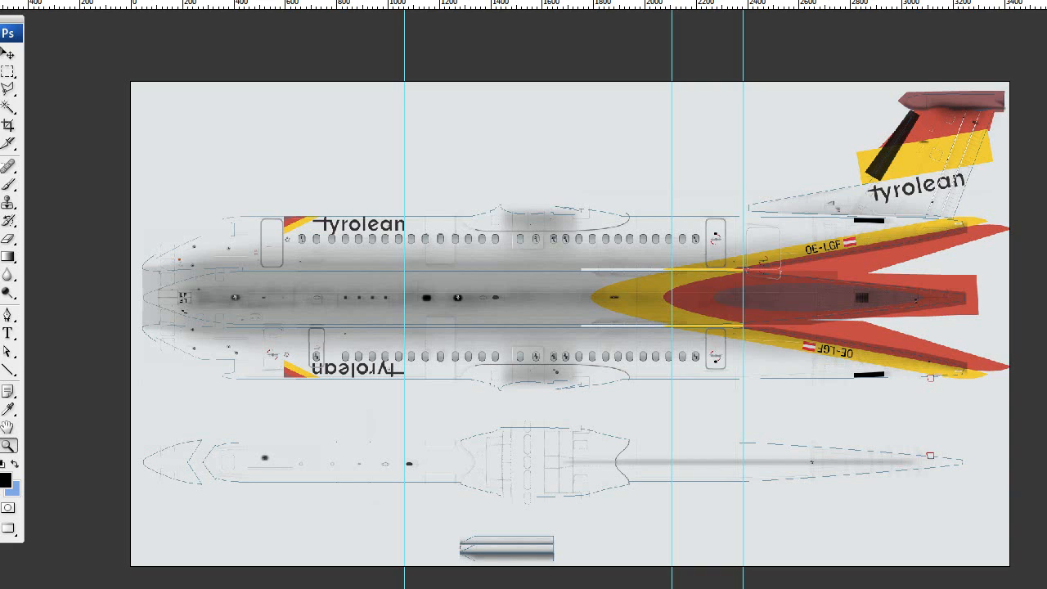
# Switch to the q400ext1.psd document and bring up the Layers panel
pyautogui.click(268, 1)
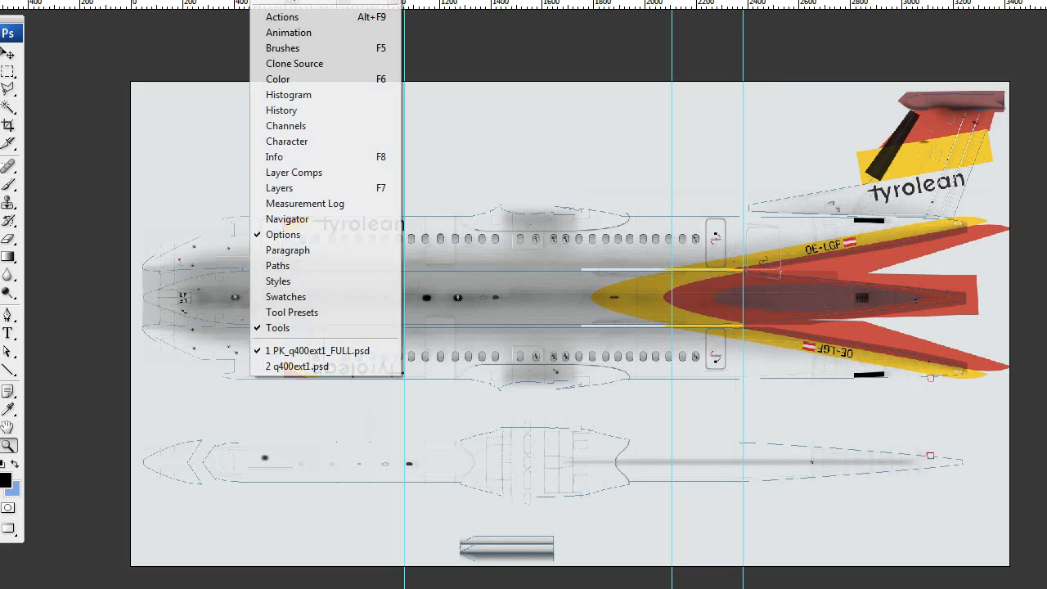
pyautogui.click(319, 365)
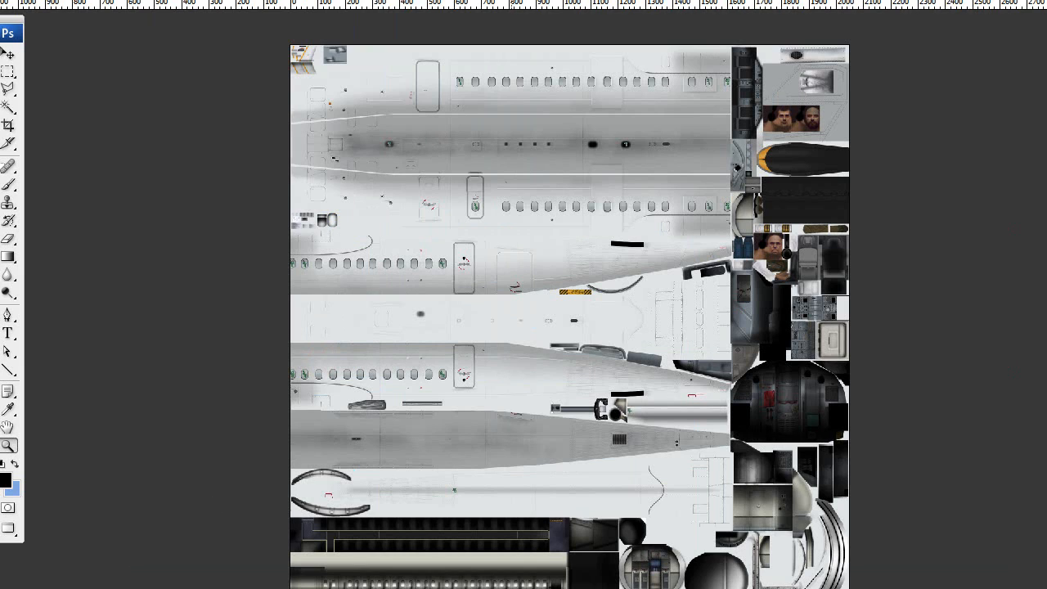
pyautogui.click(268, 1)
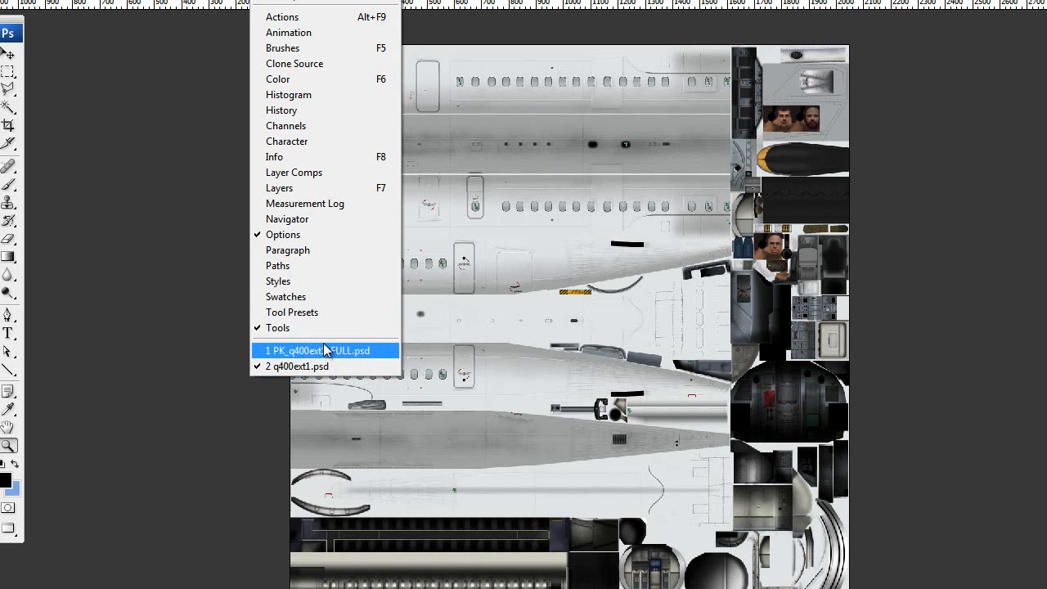
pyautogui.press('F7')
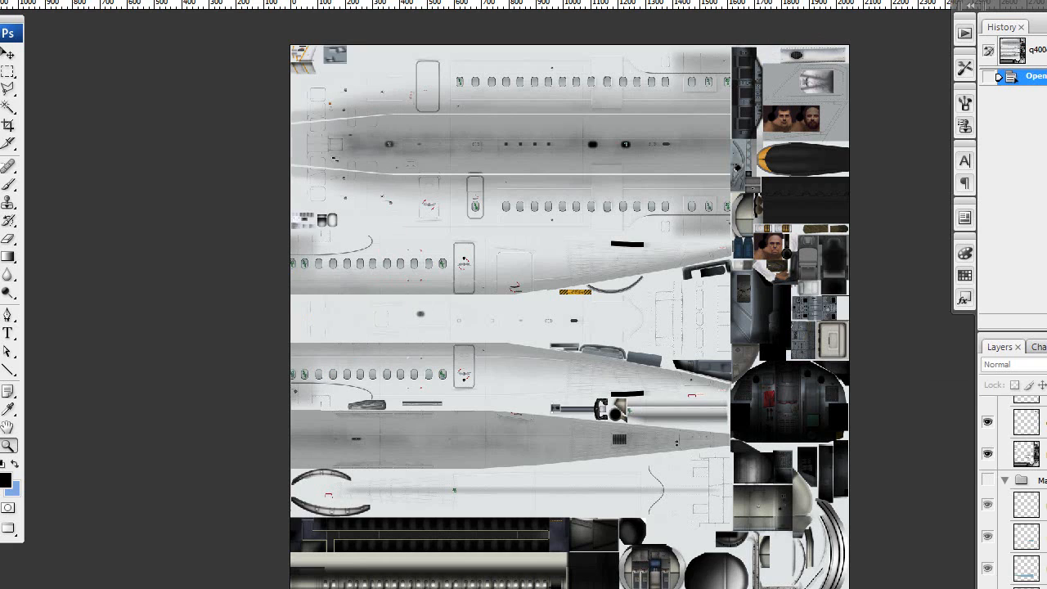
# Show the hidden layer group that holds the blue mapping overlay of the fuselage parts
pyautogui.scroll(-6, 1025, 509)
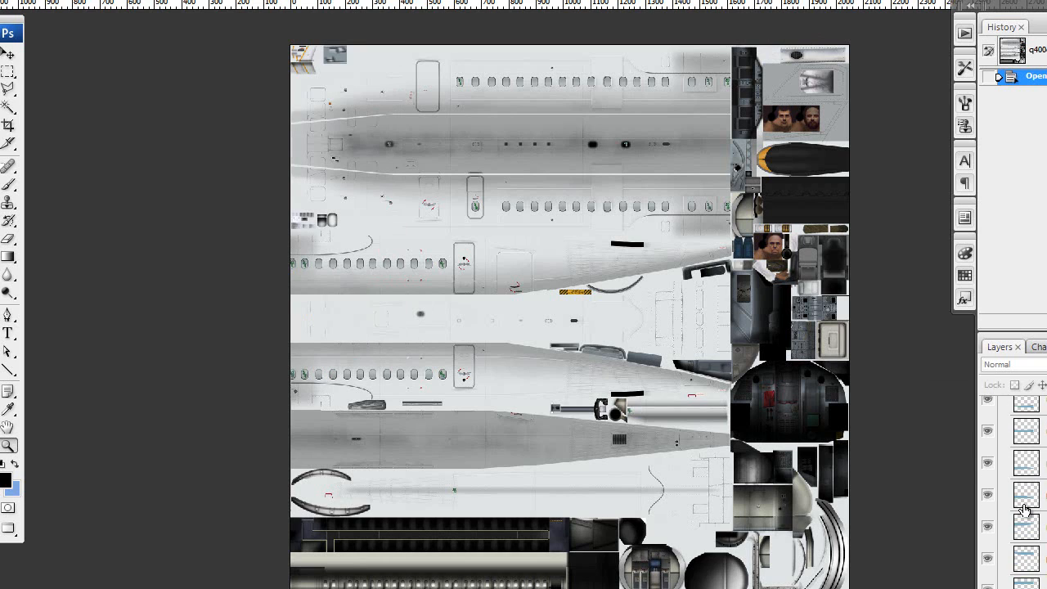
pyautogui.scroll(3, 1025, 509)
pyautogui.click(987, 485)
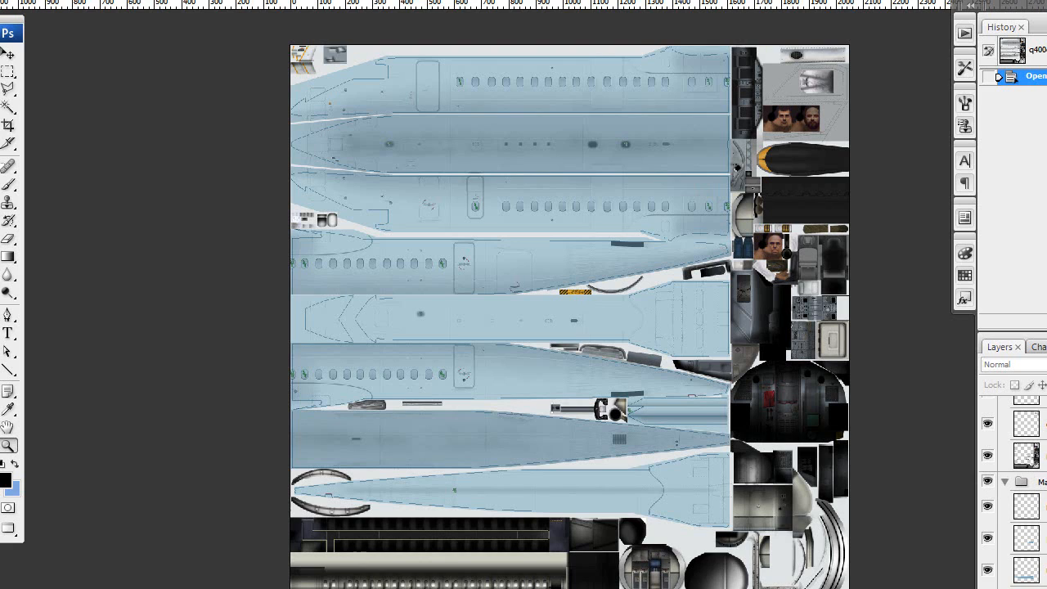
# Collapse the blue mapping overlay group and the group above it, and expand the "Ex" group below them
pyautogui.click(1004, 481)
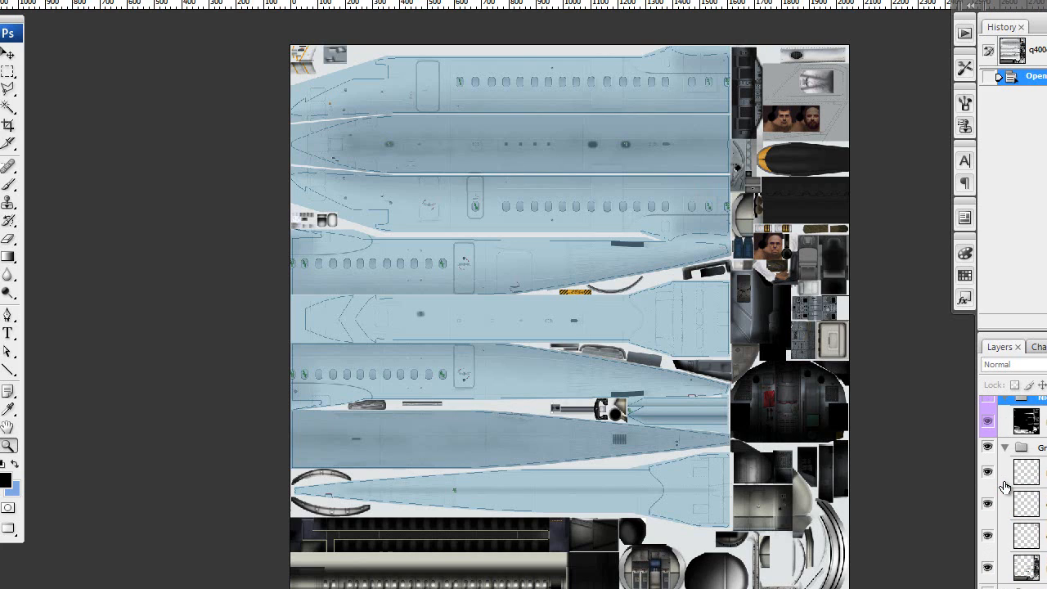
pyautogui.click(1005, 452)
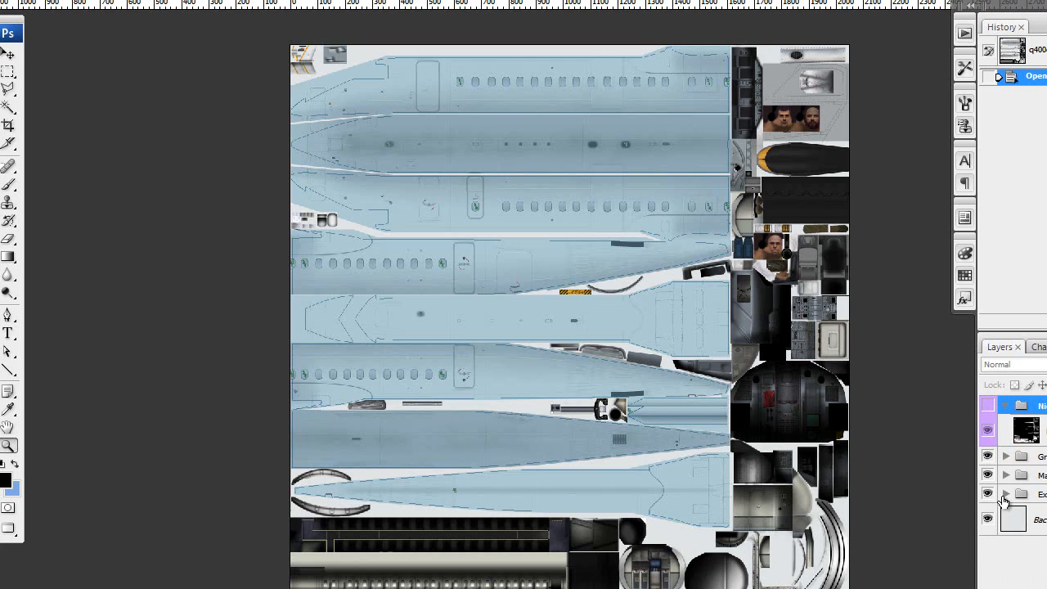
pyautogui.click(1005, 495)
# Toggle the "Ex" group and the mapping overlay group off and on to check what each contains
pyautogui.click(988, 475)
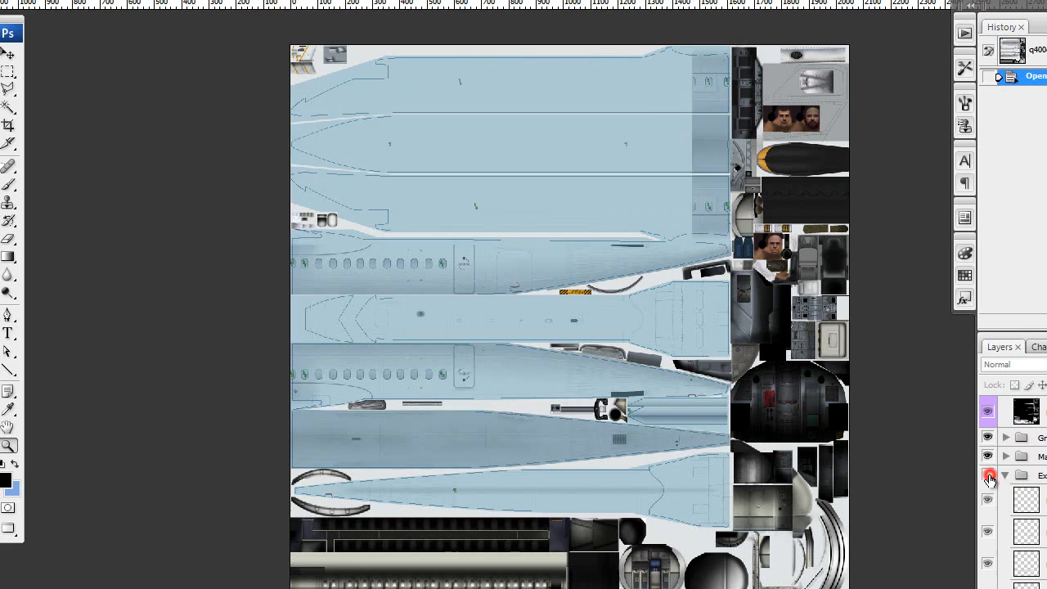
pyautogui.click(988, 476)
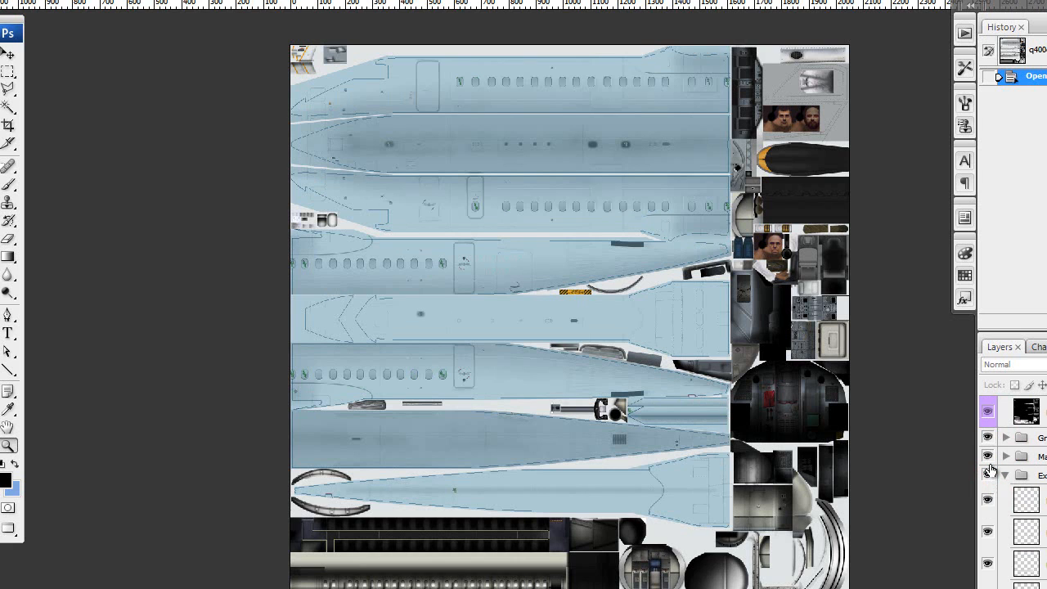
pyautogui.click(989, 457)
pyautogui.click(989, 457)
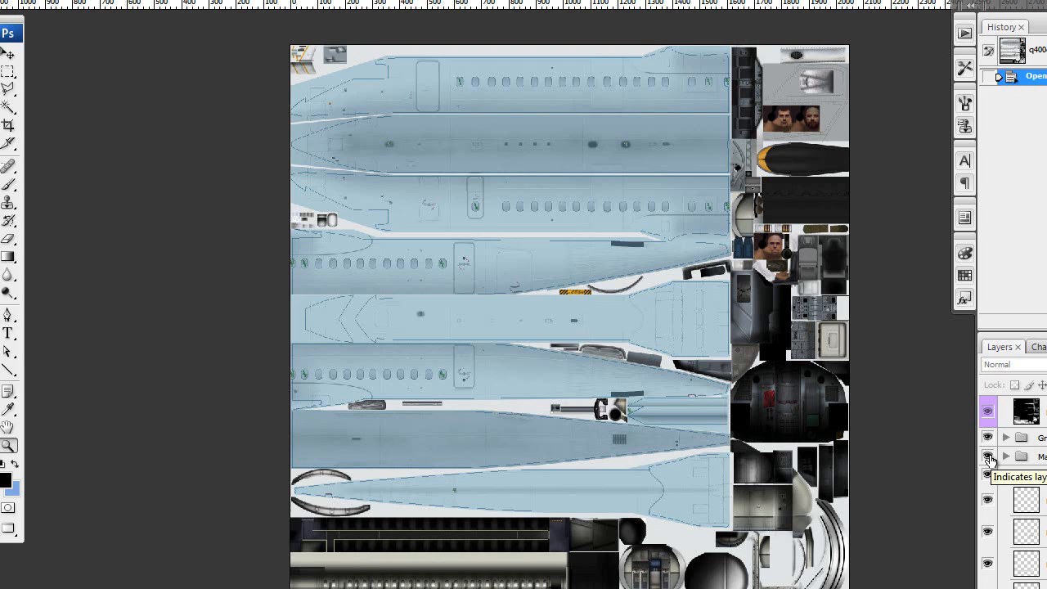
# Examine the fuselage doors and windows up close and look through the layers of the "Ex" group
pyautogui.click(386, 0)
pyautogui.scroll(5, 479, 213)
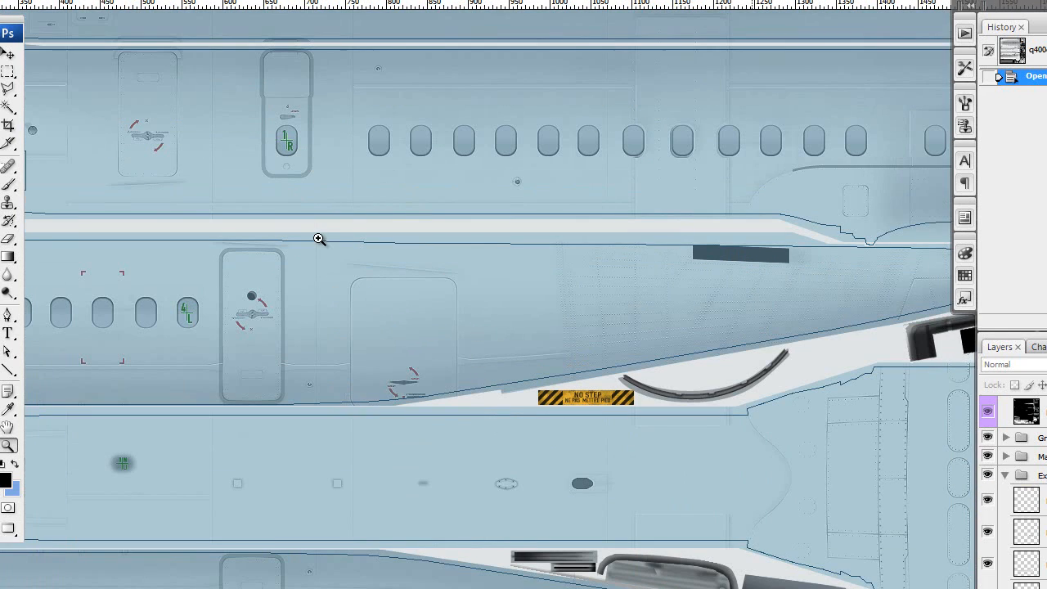
pyautogui.scroll(2, 319, 239)
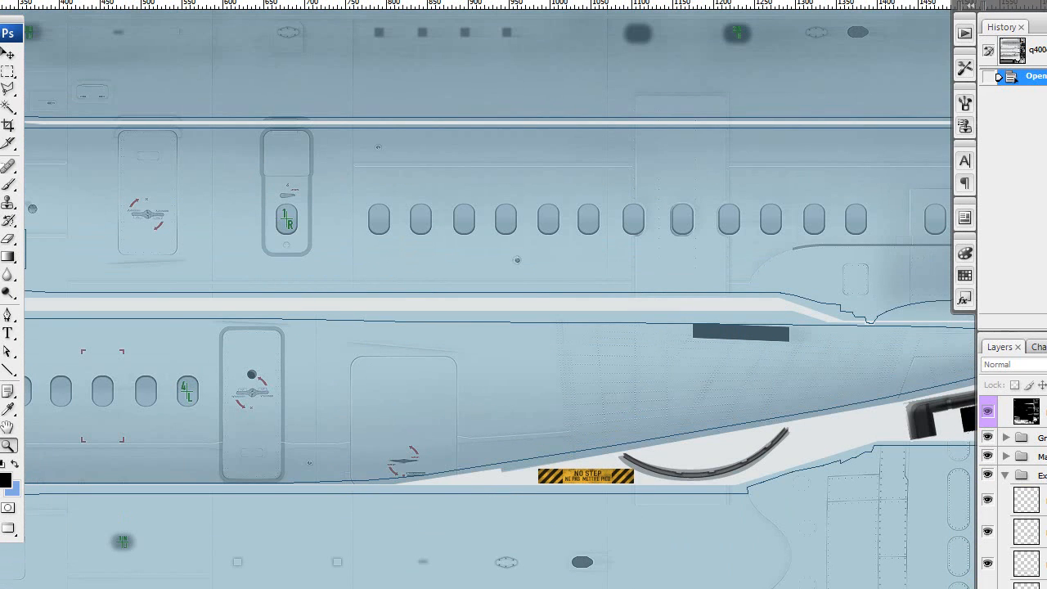
pyautogui.moveTo(104, 200); pyautogui.dragTo(262, 278)
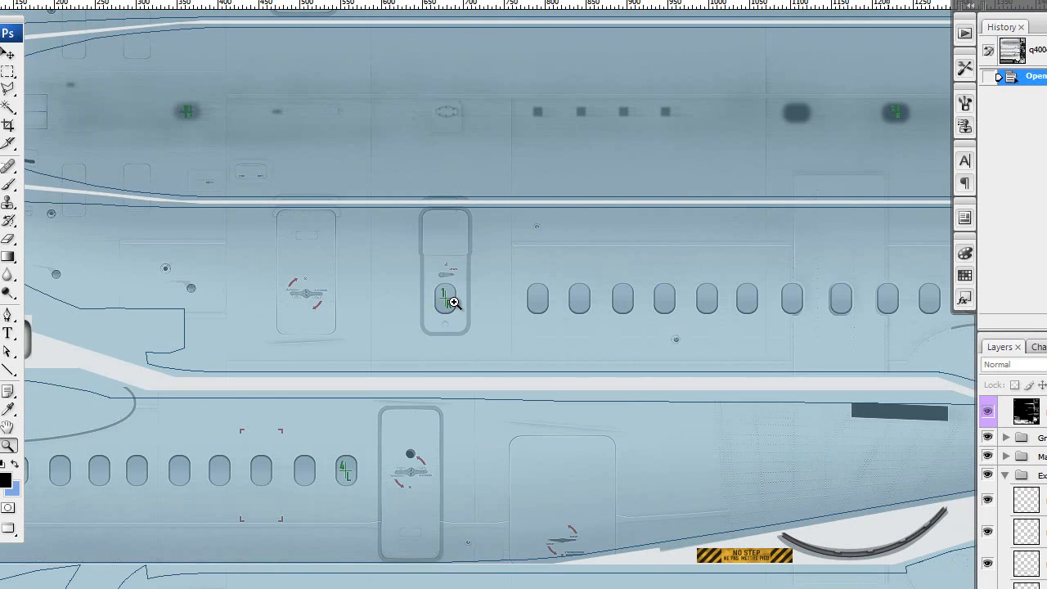
pyautogui.scroll(-3, 1014, 491)
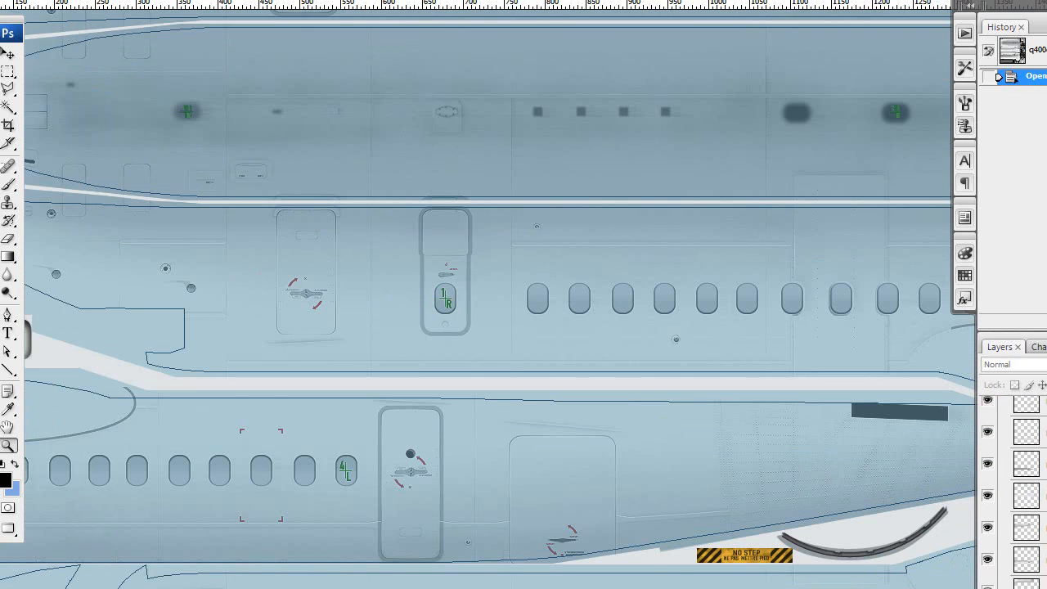
pyautogui.scroll(-3, 1015, 490)
pyautogui.scroll(6, 1015, 491)
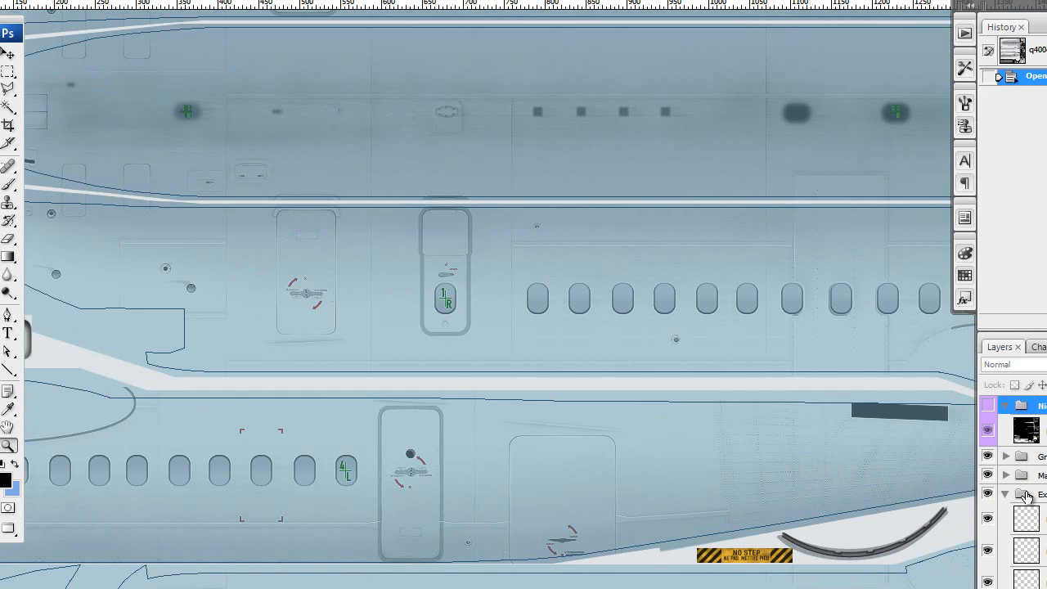
# Toggle the night texture group on and off and look inside the group directly below it
pyautogui.click(985, 427)
pyautogui.click(986, 427)
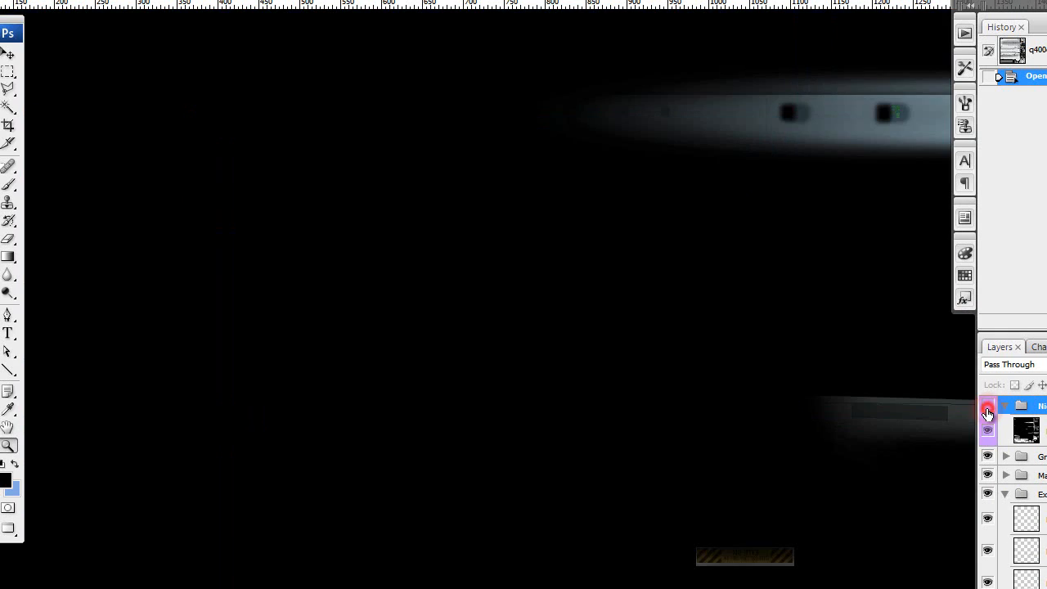
pyautogui.click(1005, 456)
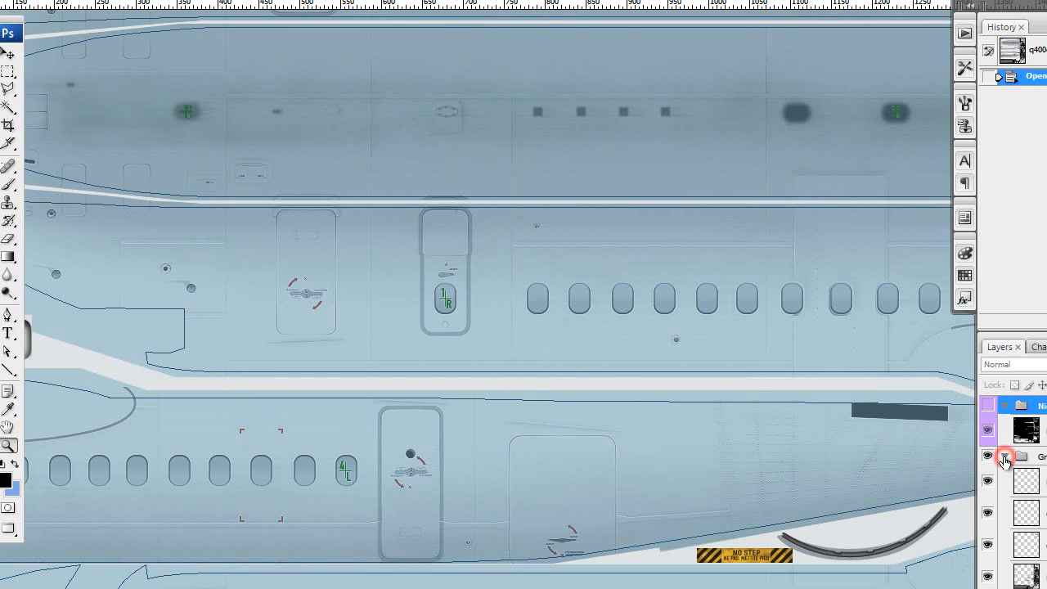
pyautogui.click(1005, 456)
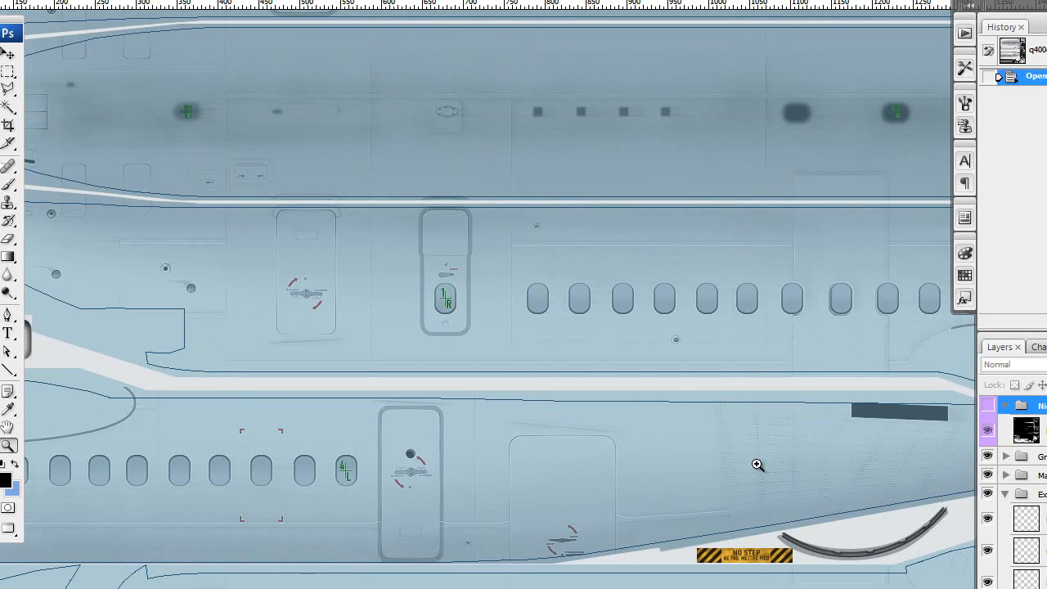
pyautogui.keyDown('alt'); pyautogui.click(385, 112); pyautogui.keyUp('alt')
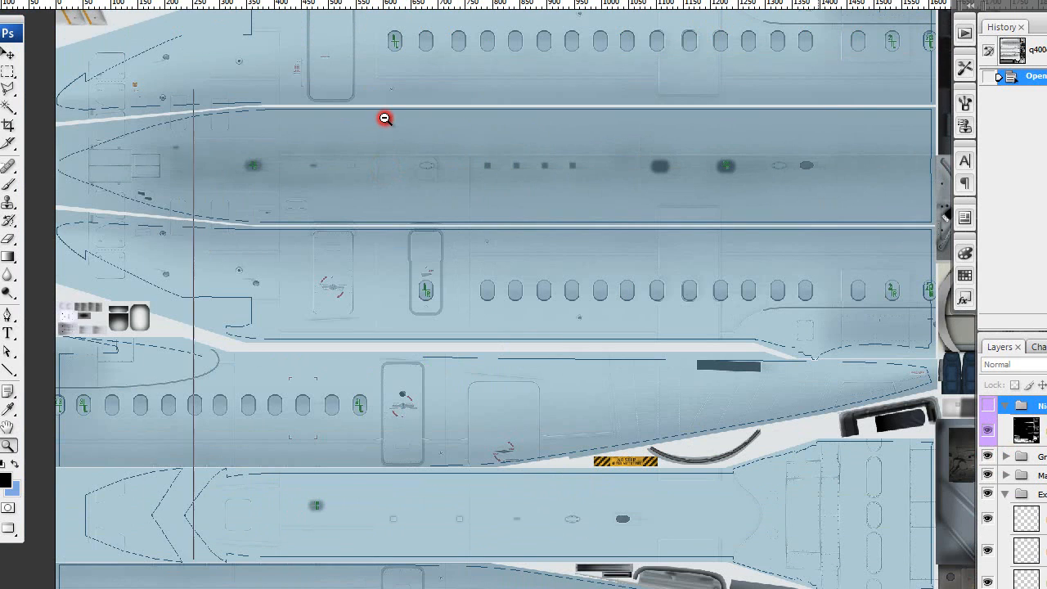
pyautogui.keyDown('alt'); pyautogui.click(385, 117); pyautogui.keyUp('alt')
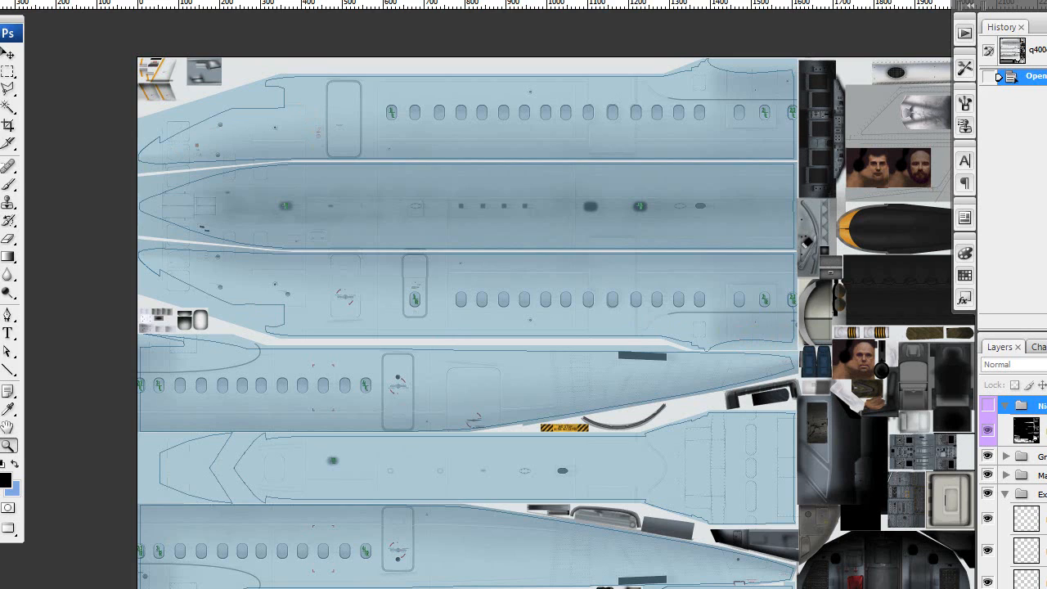
# In PK_q400ext1_FULL.psd, select the front fuselage with a marquee about 1800 px wide from the canvas edge and copy it merged
pyautogui.click(270, 1)
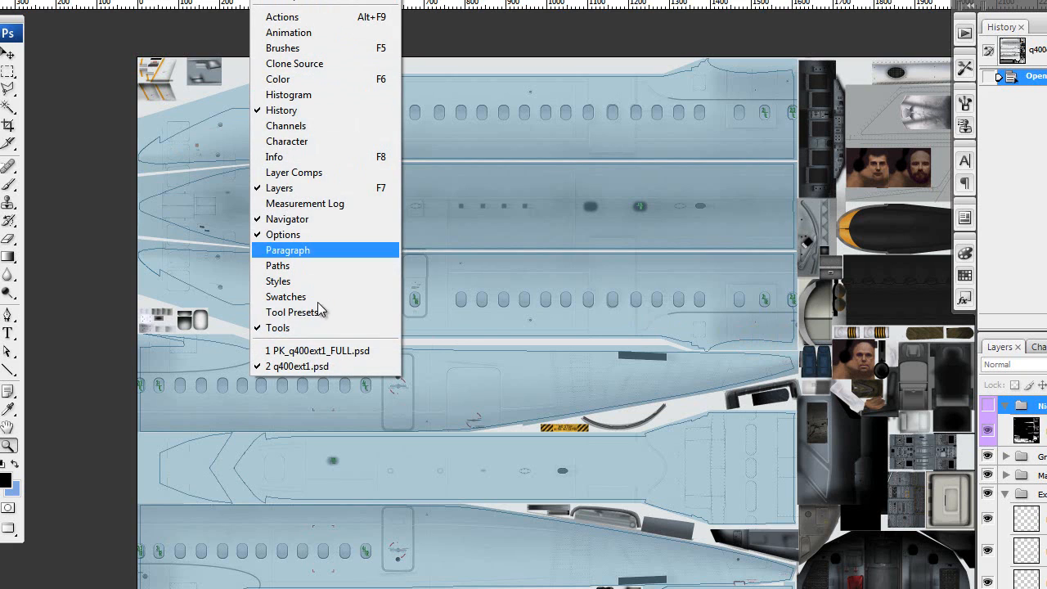
pyautogui.click(313, 345)
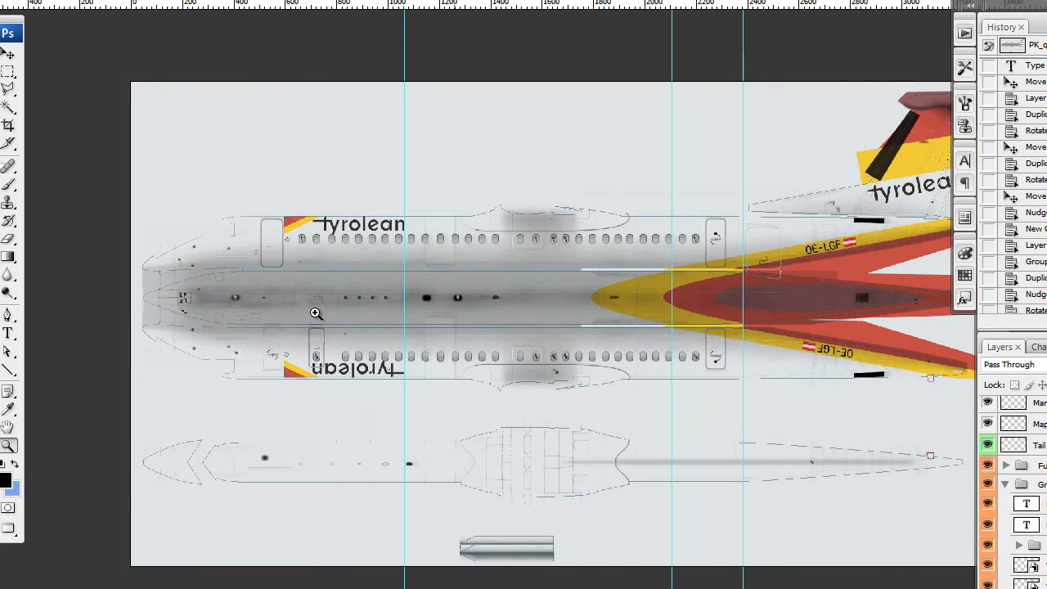
pyautogui.click(12, 75)
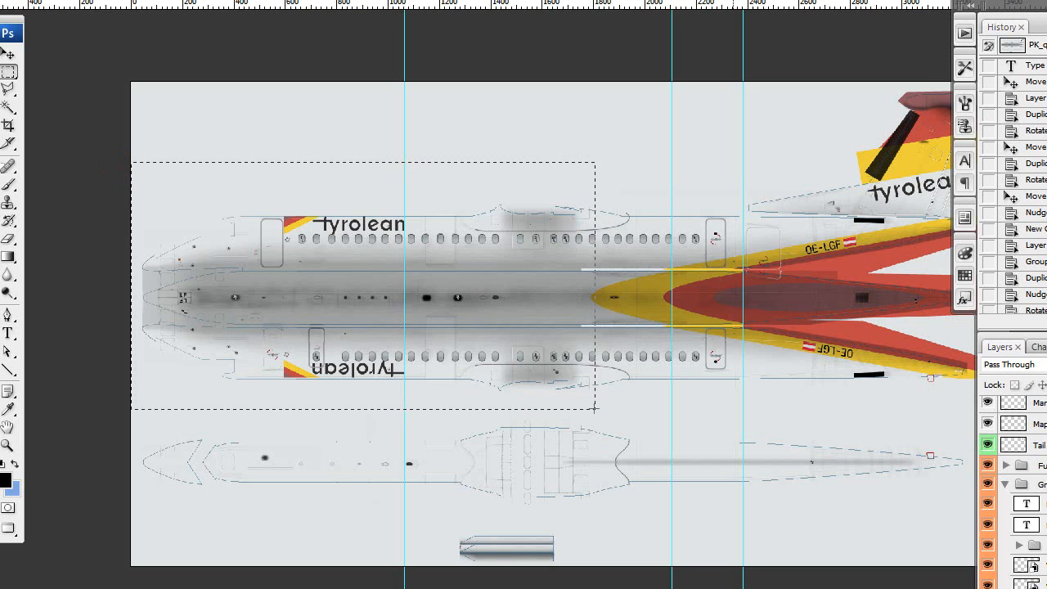
pyautogui.moveTo(594, 406); pyautogui.dragTo(594, 407)
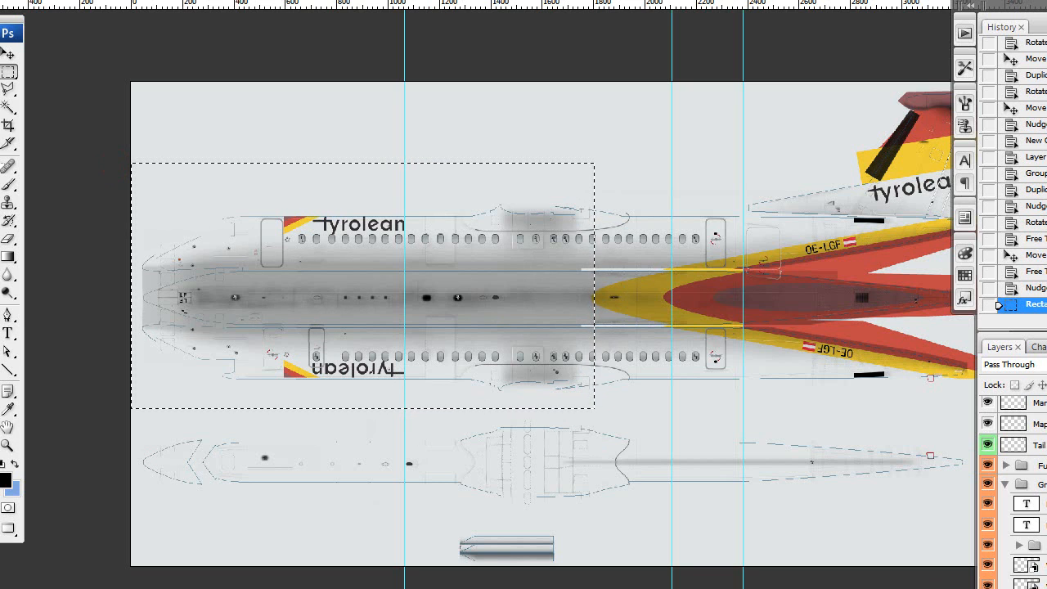
pyautogui.click(12, 1)
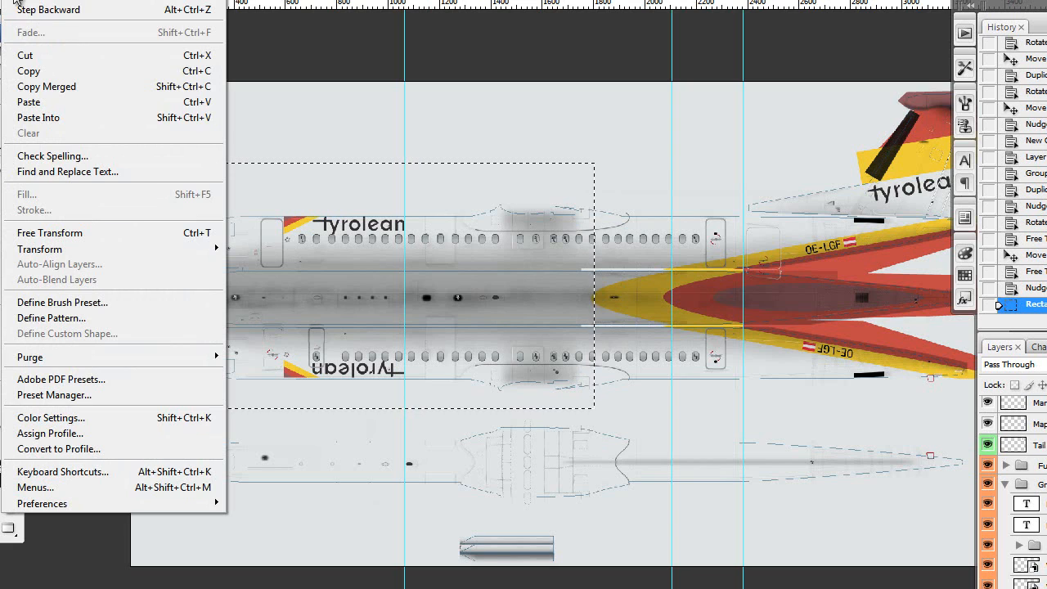
pyautogui.click(29, 88)
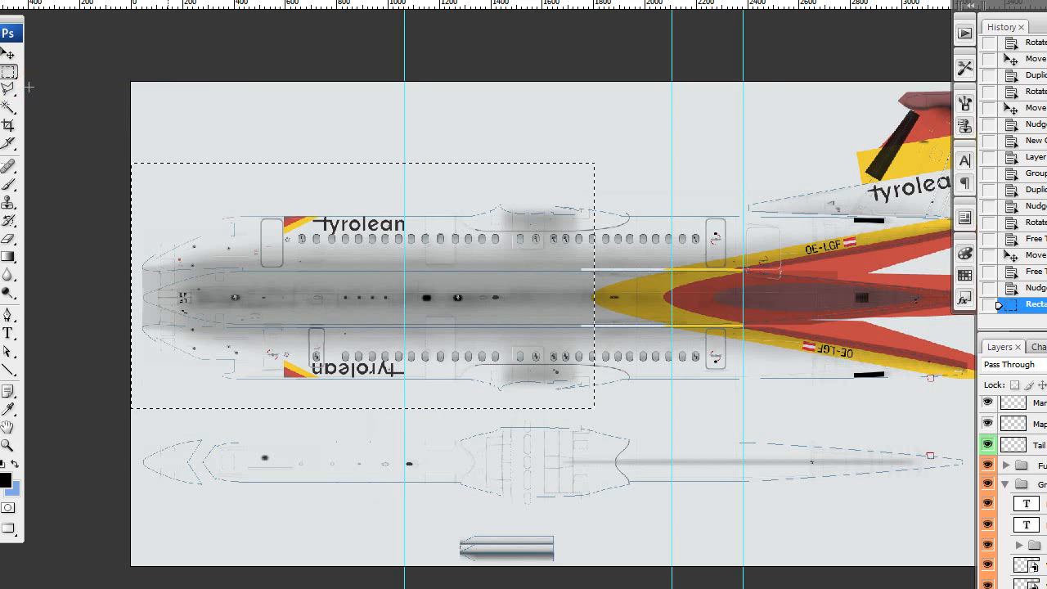
# Check the visibility of the topmost marking layer and hide the "Map" layer with the fuselage outlines
pyautogui.scroll(1, 29, 87)
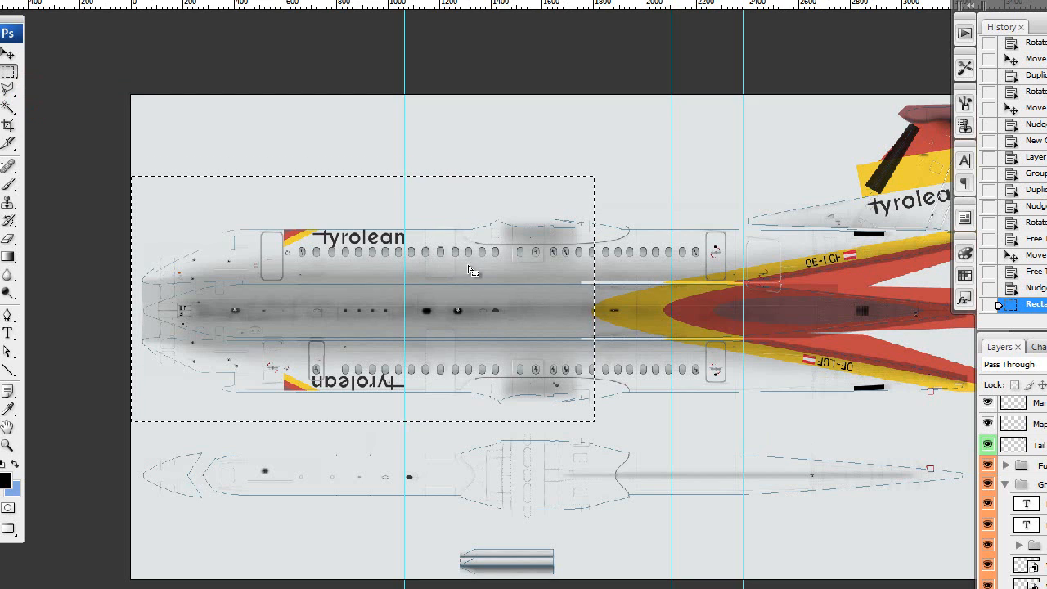
pyautogui.scroll(1, 1012, 493)
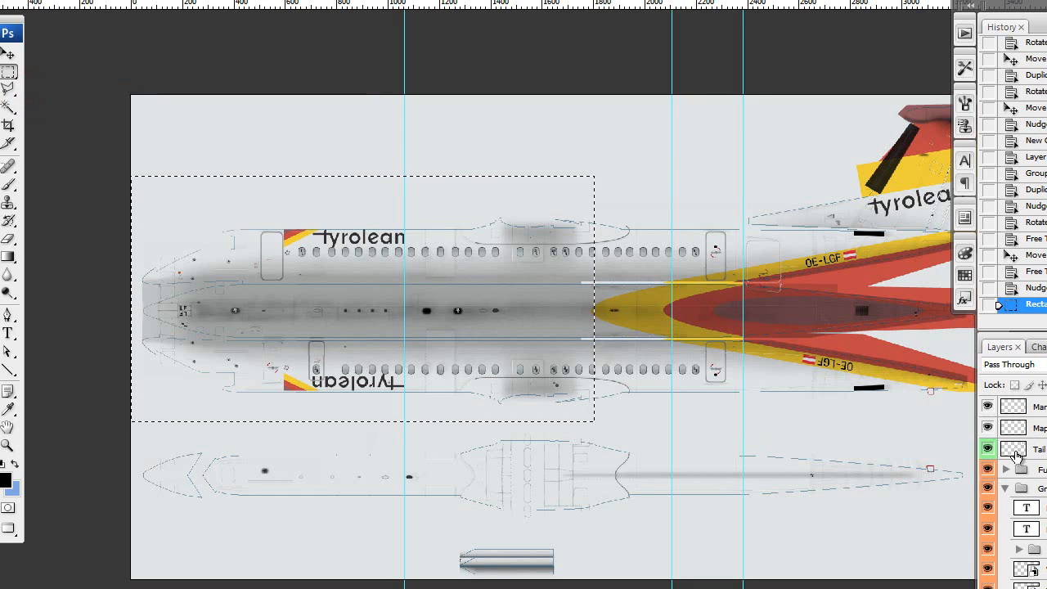
pyautogui.click(987, 406)
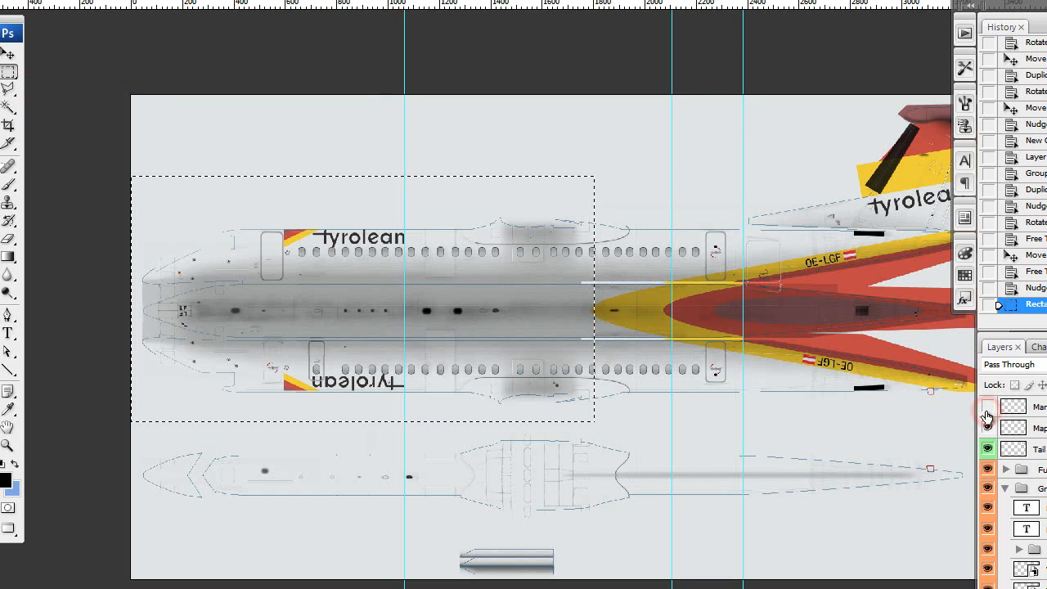
pyautogui.click(988, 407)
pyautogui.click(987, 427)
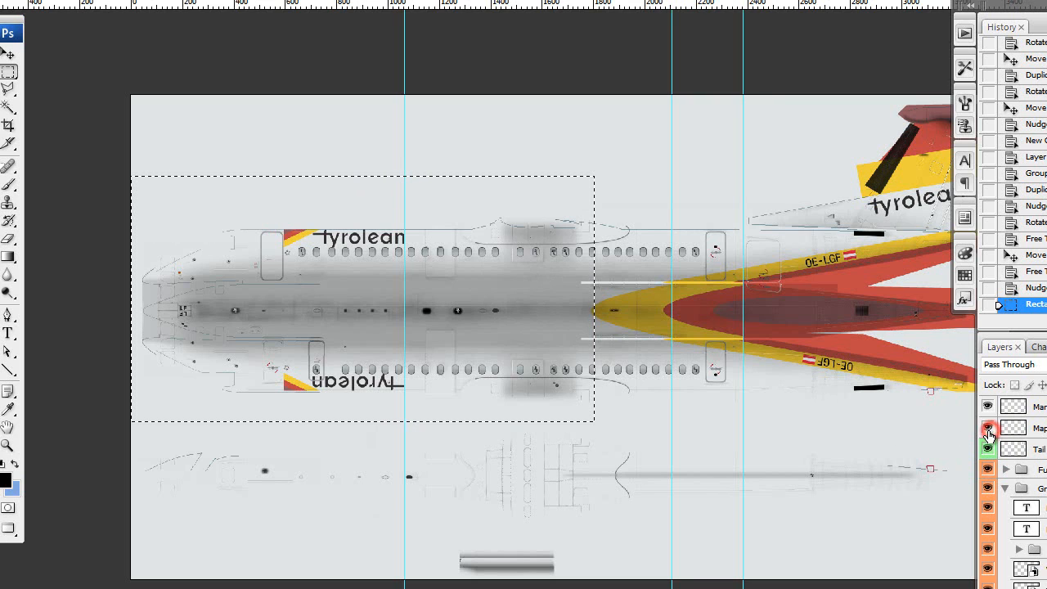
pyautogui.click(988, 428)
pyautogui.click(988, 428)
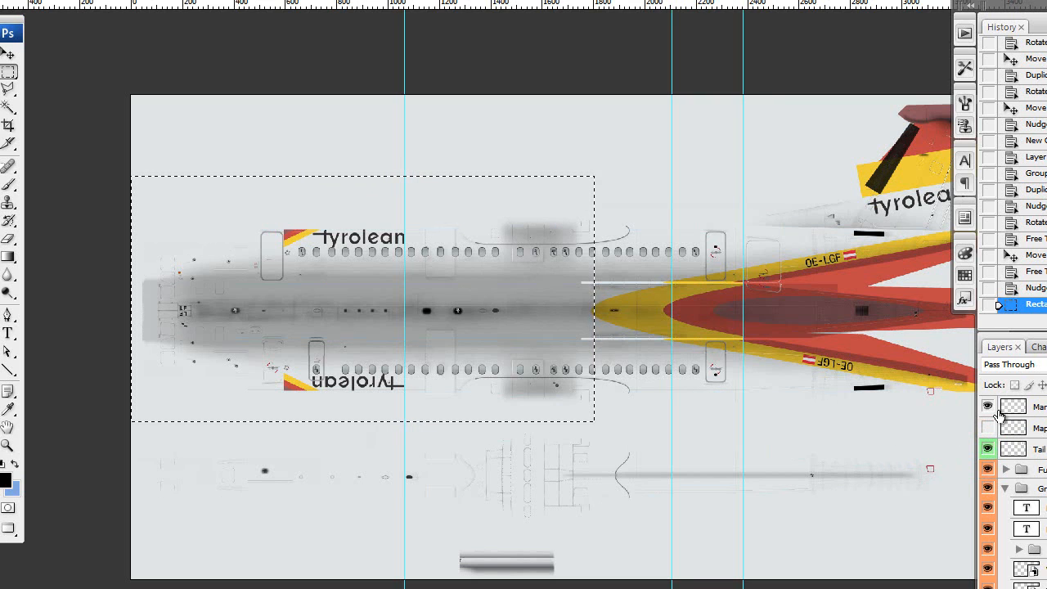
# Copy the selected front fuselage merged without the map outlines and switch to q400ext1.psd
pyautogui.click(41, 0)
pyautogui.moveTo(13, 0)
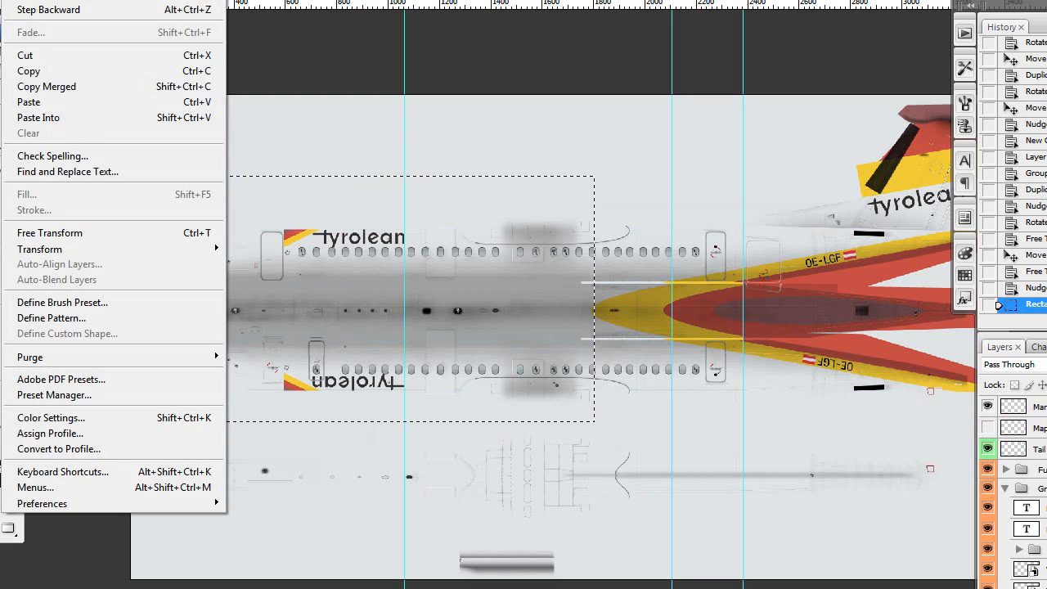
pyautogui.click(52, 93)
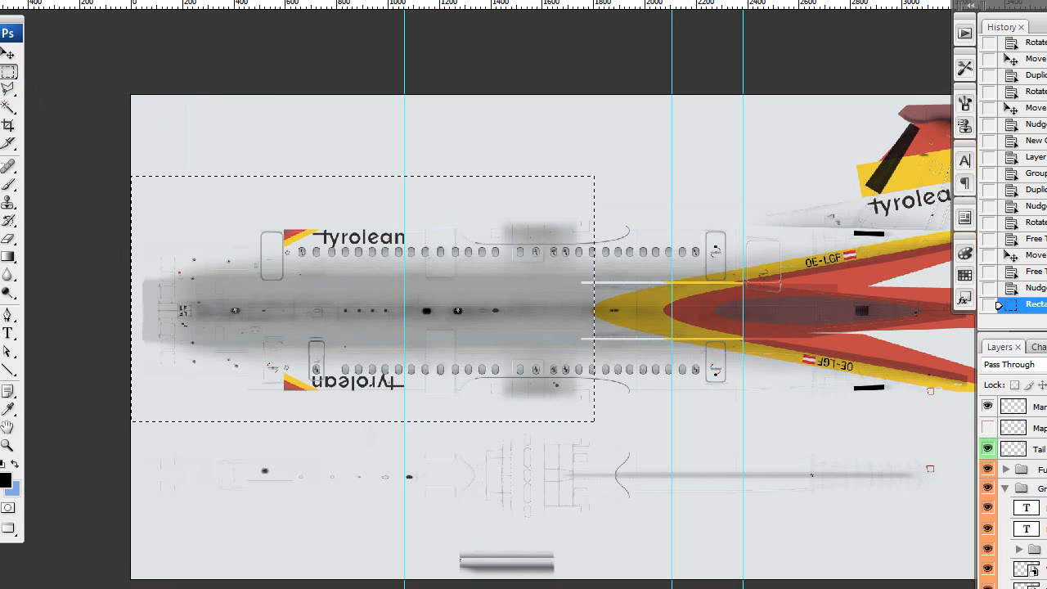
pyautogui.click(261, 0)
pyautogui.click(291, 360)
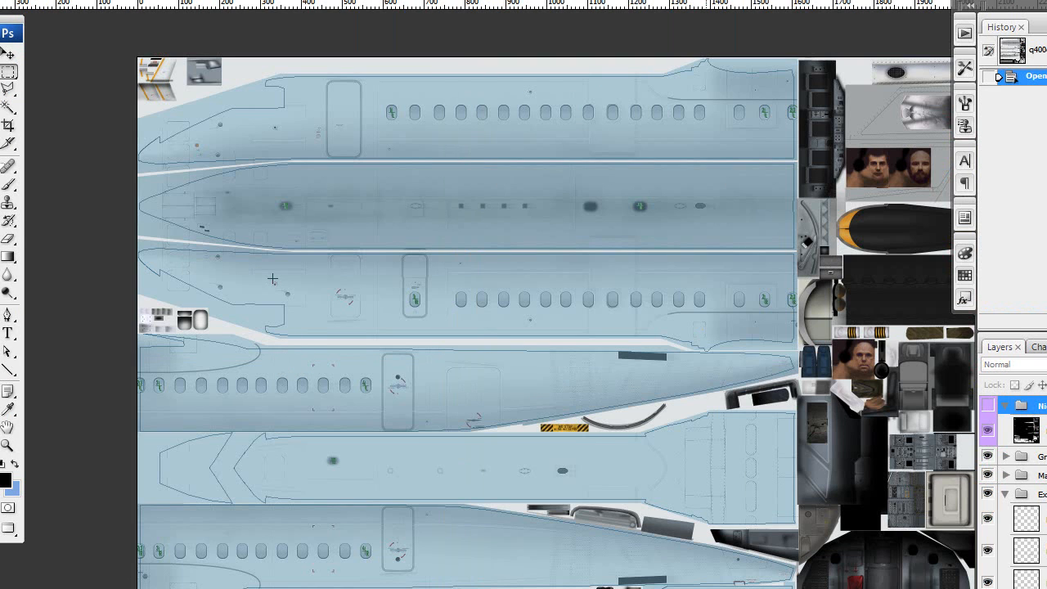
# Paste the copied front fuselage into q400ext1.psd and place its layer at the top of the expanded exterior group
pyautogui.scroll(2, 312, 351)
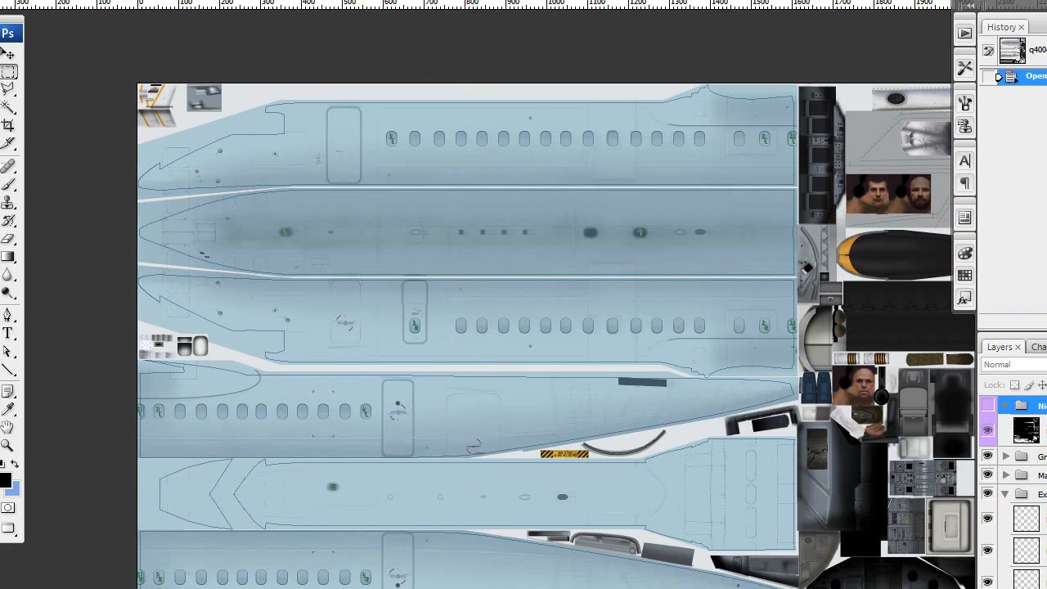
pyautogui.hotkey('alt', 'e')
pyautogui.click(29, 97)
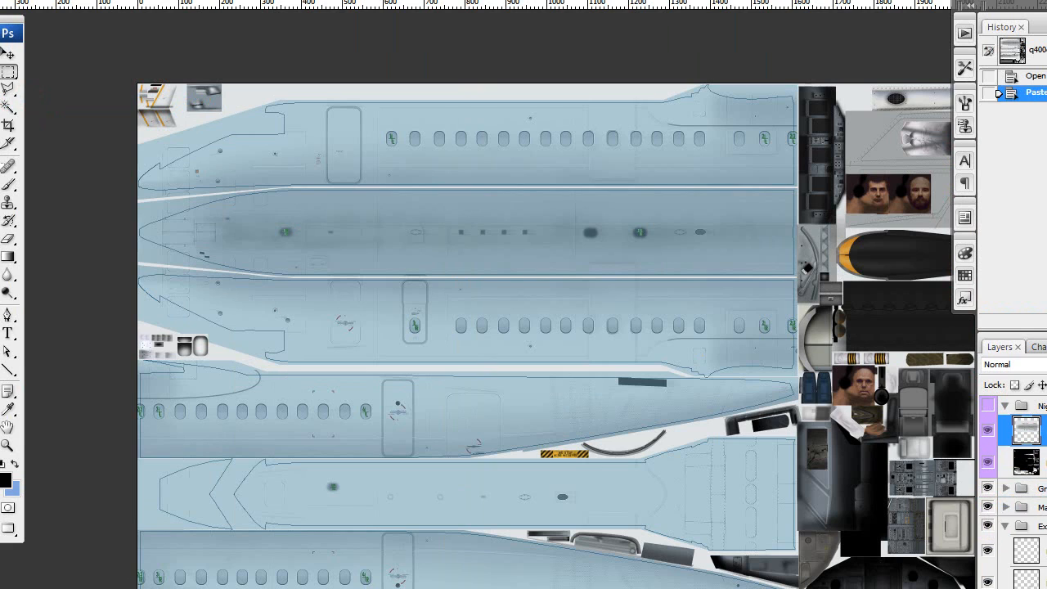
pyautogui.hotkey('ctrl', 'shift', '[')
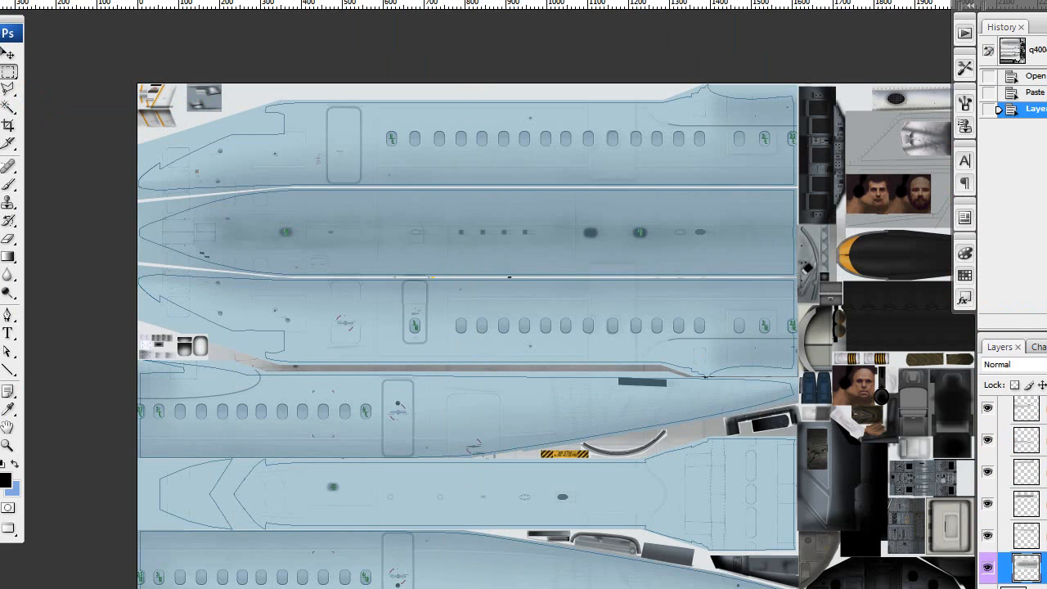
pyautogui.moveTo(1040, 567); pyautogui.dragTo(1041, 500)
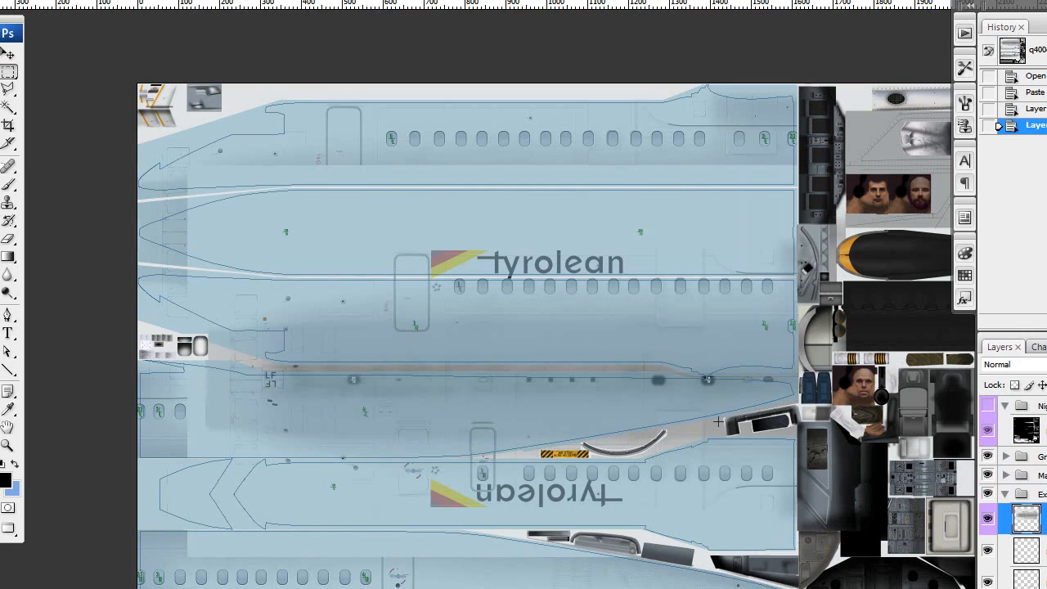
# Deselect, and roughly position the pasted layer over the upper three fuselage strips with the Move tool, matching doors and windows
pyautogui.click(595, 385)
pyautogui.click(508, 297)
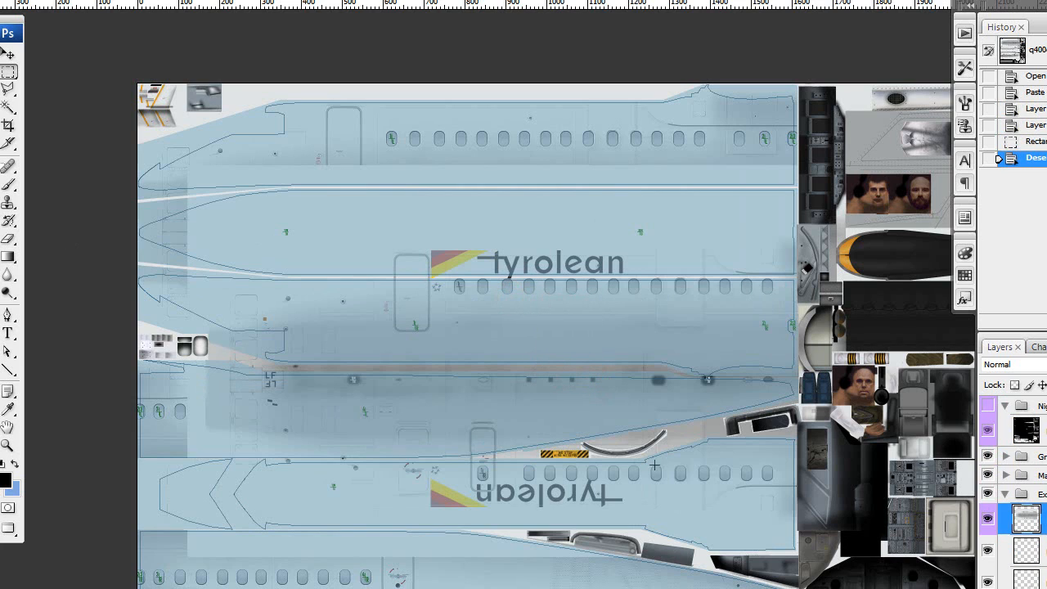
pyautogui.press('n')
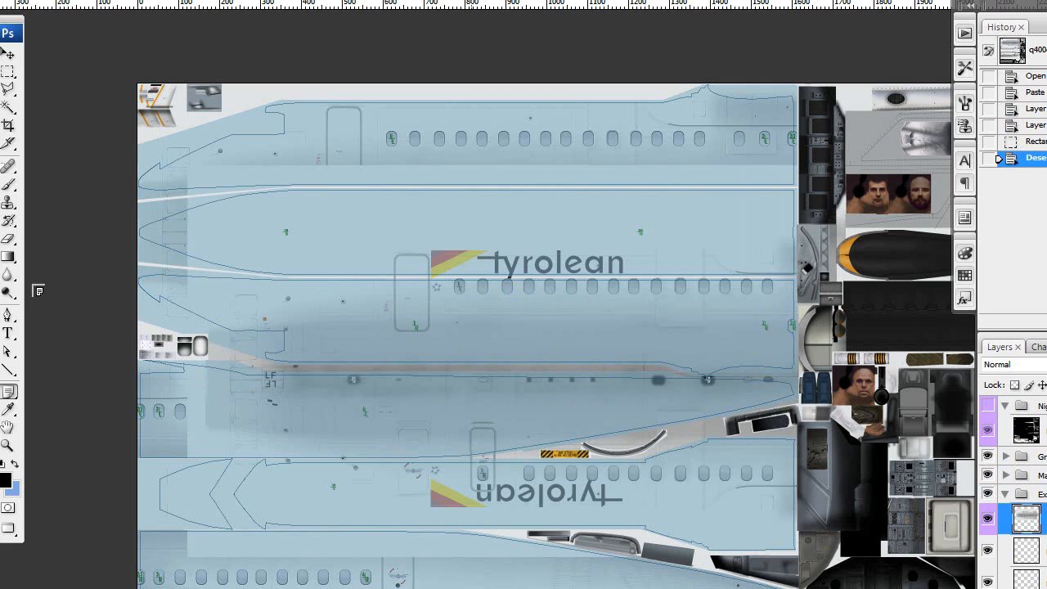
pyautogui.click(8, 53)
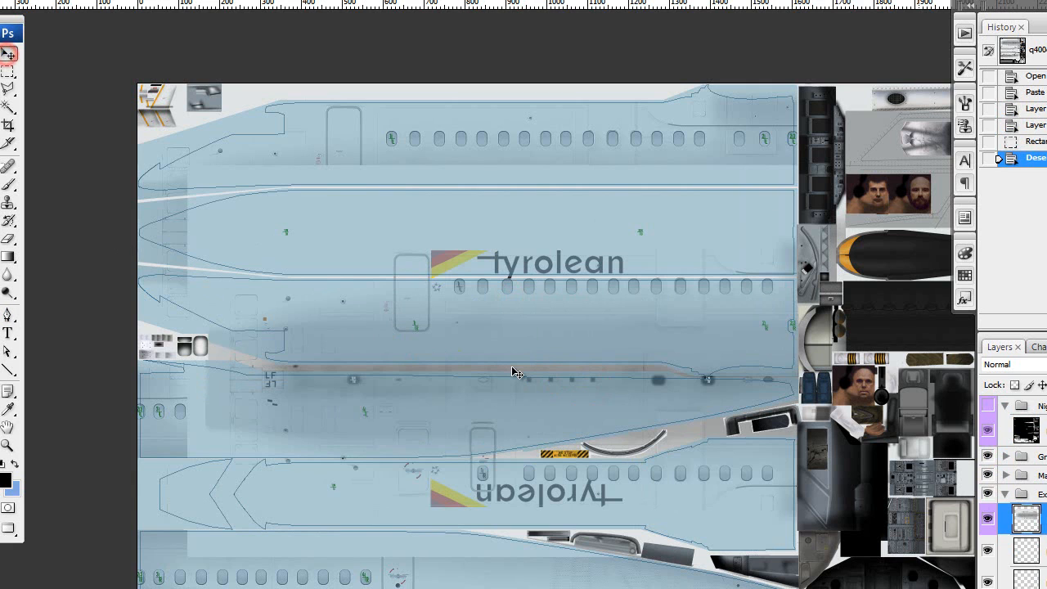
pyautogui.moveTo(513, 370); pyautogui.dragTo(475, 411)
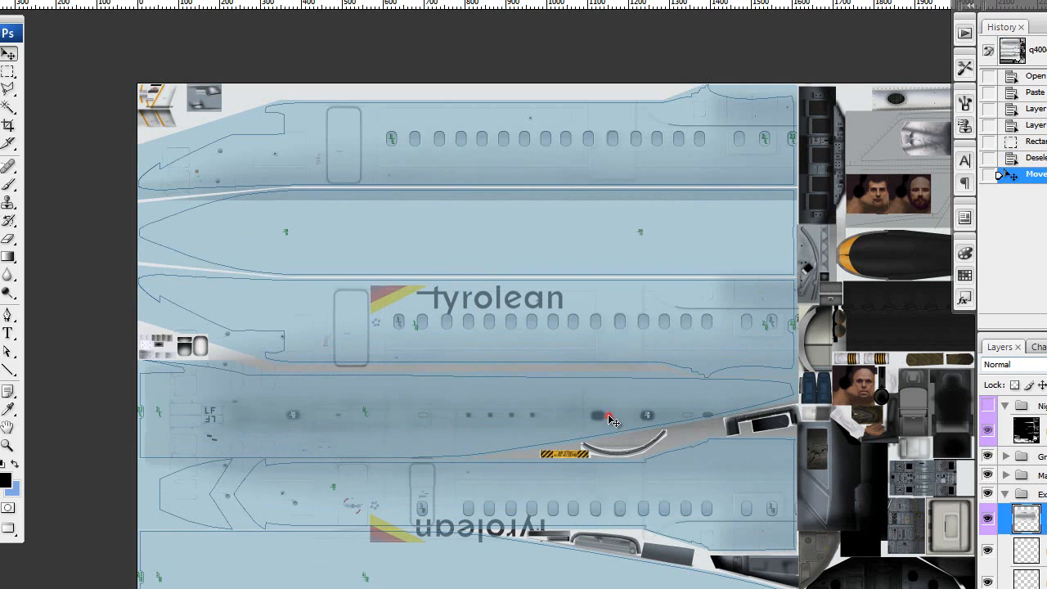
pyautogui.moveTo(609, 420); pyautogui.dragTo(713, 187)
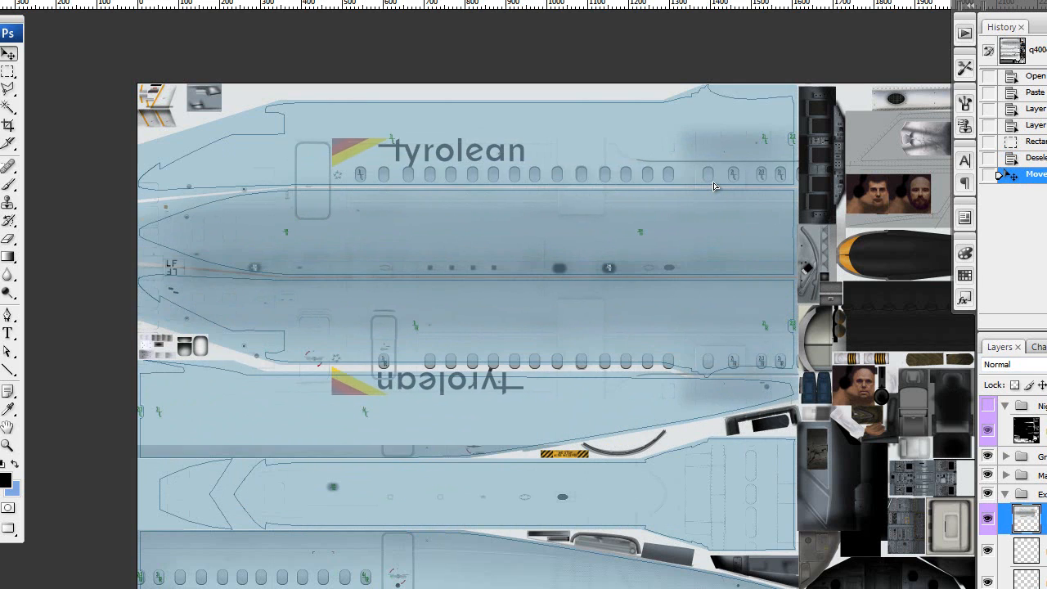
pyautogui.moveTo(476, 290)
pyautogui.mouseDown()
pyautogui.moveTo(475, 337)
pyautogui.moveTo(516, 319)
pyautogui.moveTo(476, 287)
pyautogui.mouseUp()
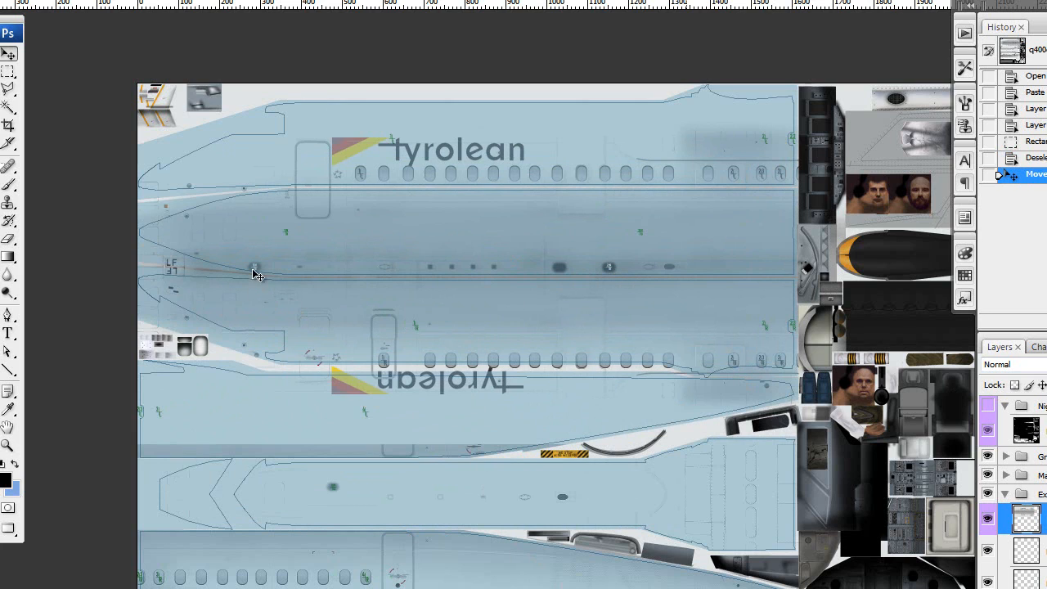
pyautogui.moveTo(444, 328)
pyautogui.mouseDown()
pyautogui.moveTo(446, 288)
pyautogui.moveTo(426, 285)
pyautogui.moveTo(460, 314)
pyautogui.moveTo(529, 302)
pyautogui.moveTo(479, 309)
pyautogui.mouseUp()
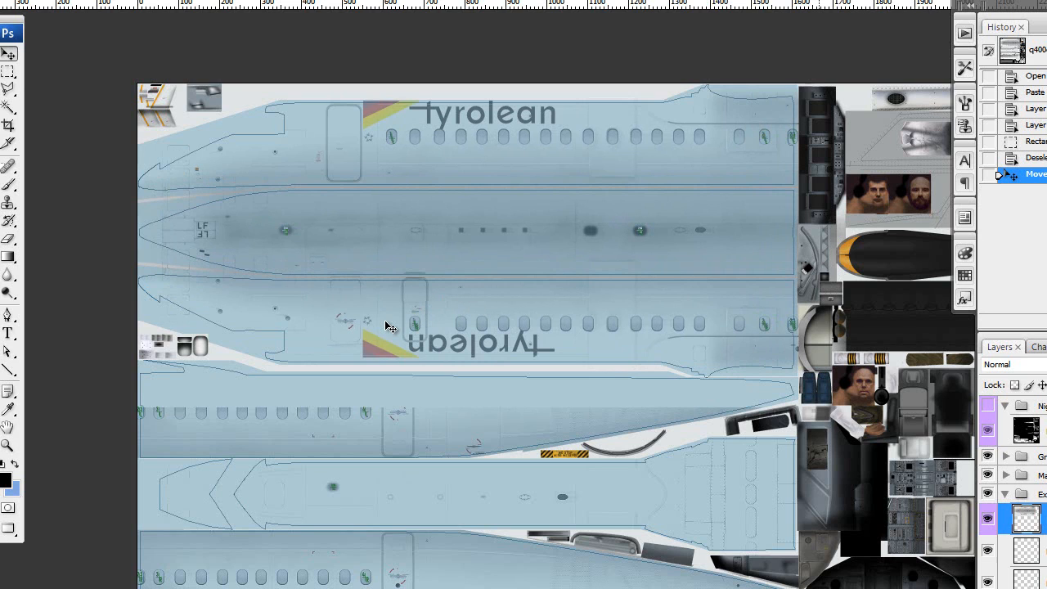
# Fine-adjust the pasted layer's vertical position so its doors and windows line up with the underlying fuselage texture
pyautogui.press('z')
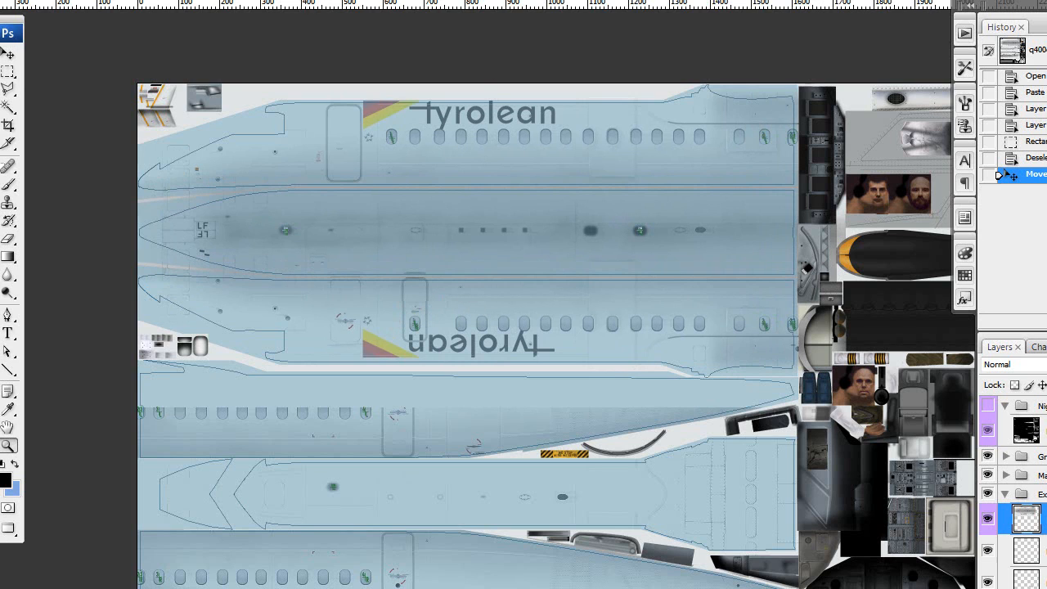
pyautogui.click(437, 296)
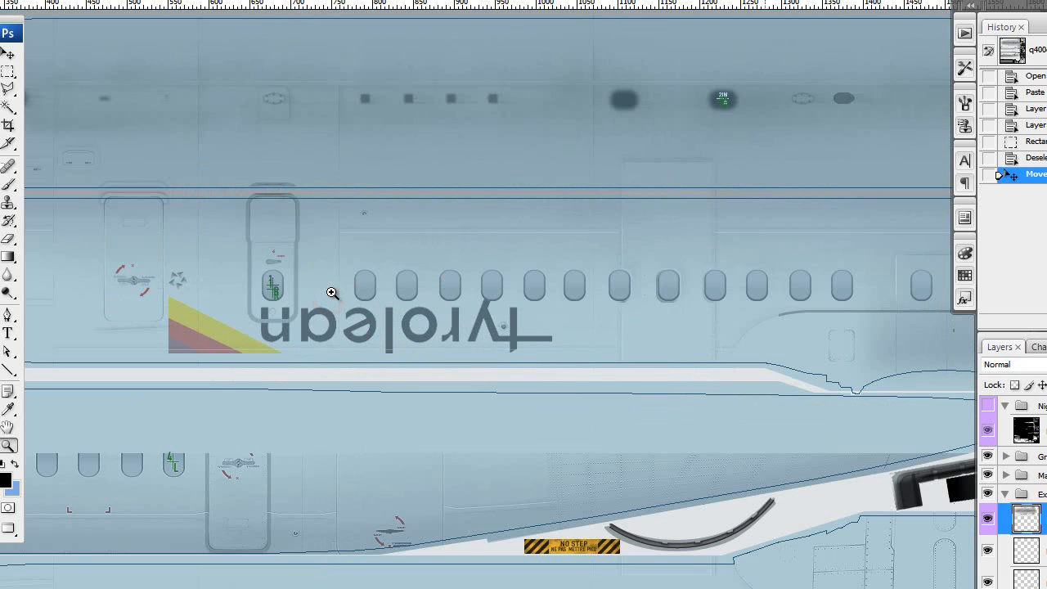
pyautogui.click(307, 481)
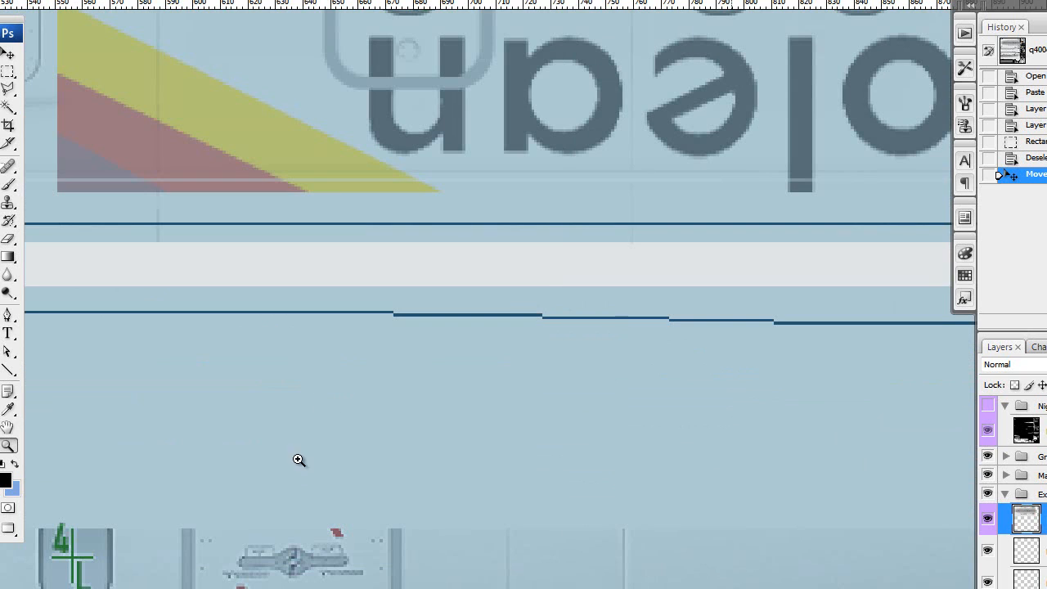
pyautogui.click(405, 2)
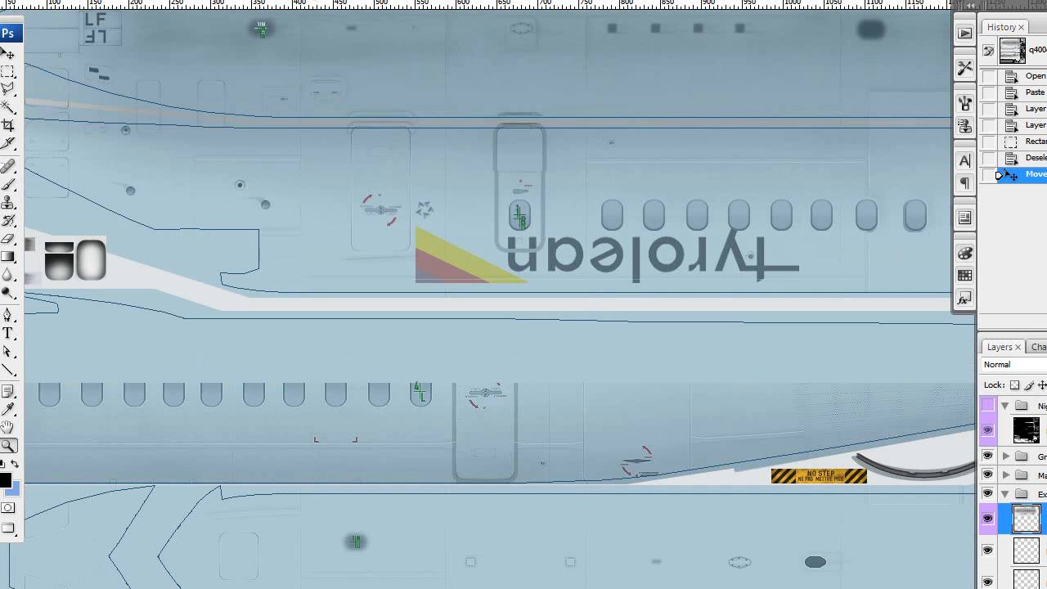
pyautogui.press('h')
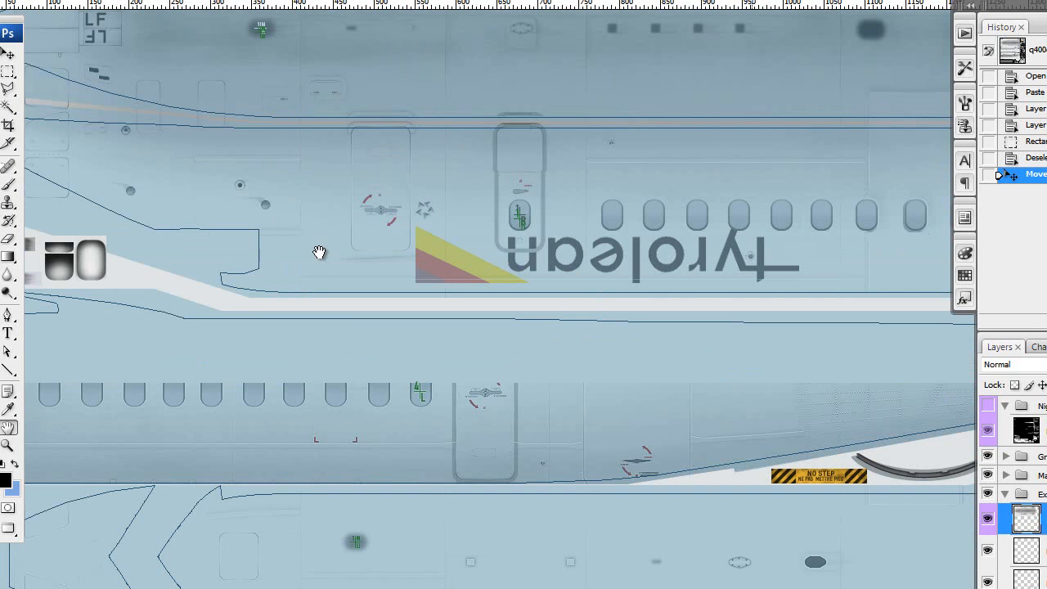
pyautogui.press('v')
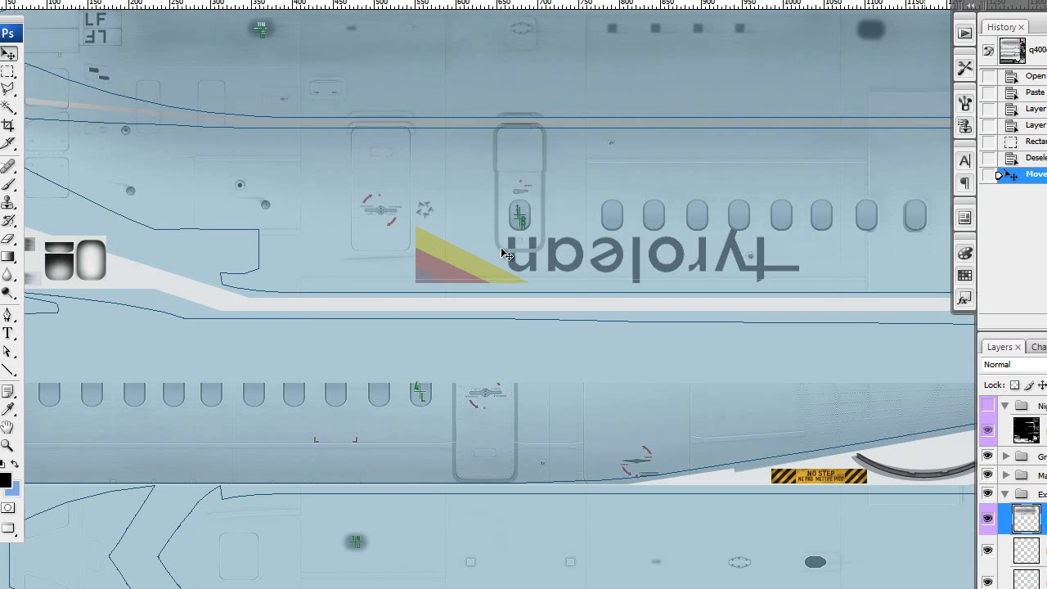
pyautogui.moveTo(519, 256)
pyautogui.mouseDown()
pyautogui.moveTo(514, 247)
pyautogui.moveTo(524, 262)
pyautogui.mouseUp()
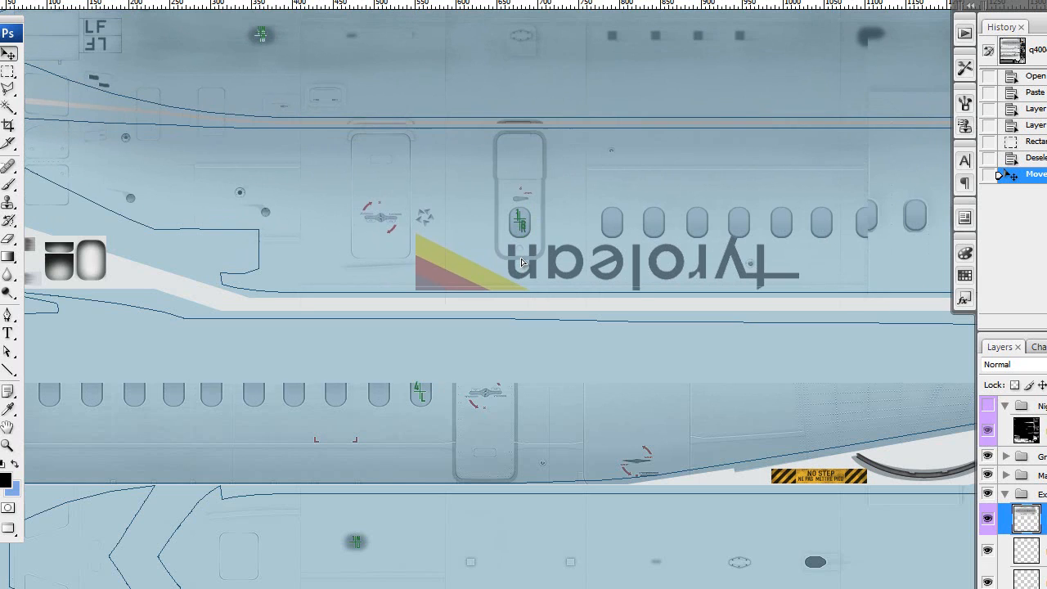
pyautogui.press('Up')
pyautogui.press('Up')
pyautogui.press('Up')
pyautogui.press('Up')
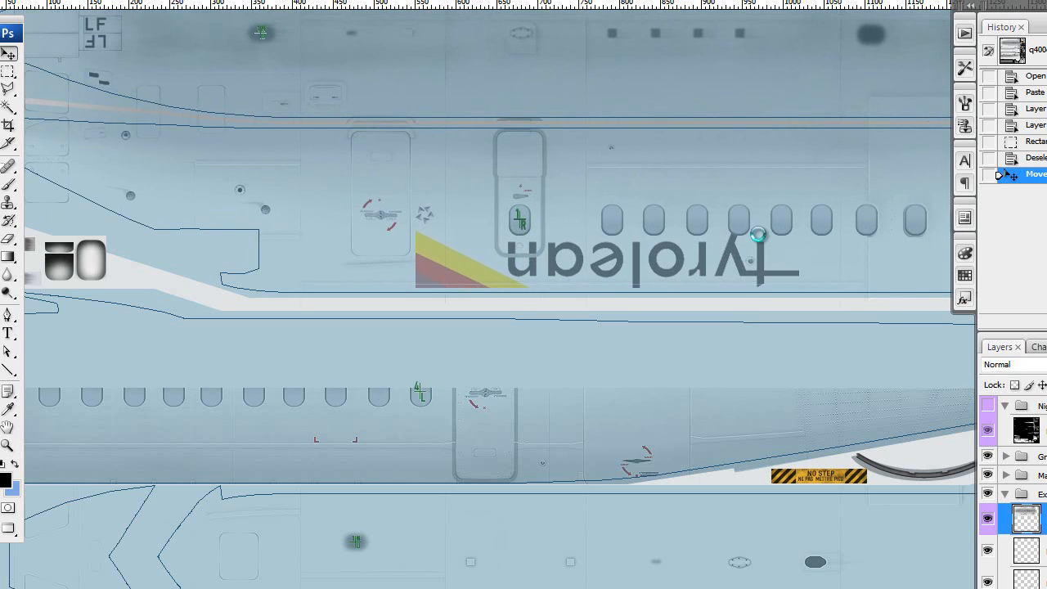
# Nudge the pasted layer horizontally into exact alignment and check the fit along the whole front fuselage
pyautogui.press('Left')
pyautogui.press('Left')
pyautogui.press('Right')
pyautogui.press('Right')
pyautogui.press('Right')
pyautogui.press('Right')
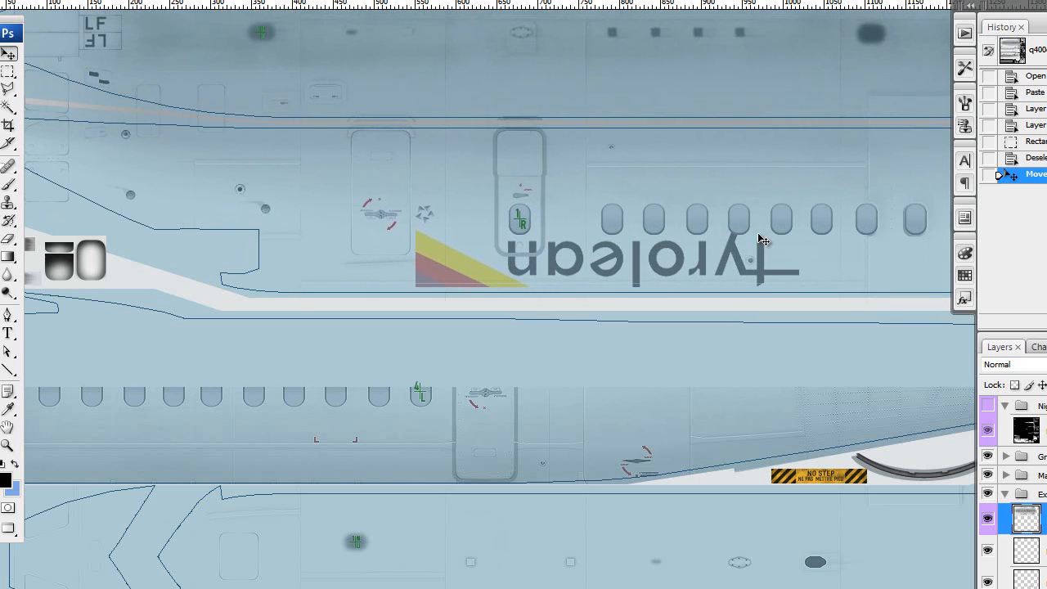
pyautogui.press('Left')
pyautogui.press('Left')
pyautogui.scroll(10, 930, 229)
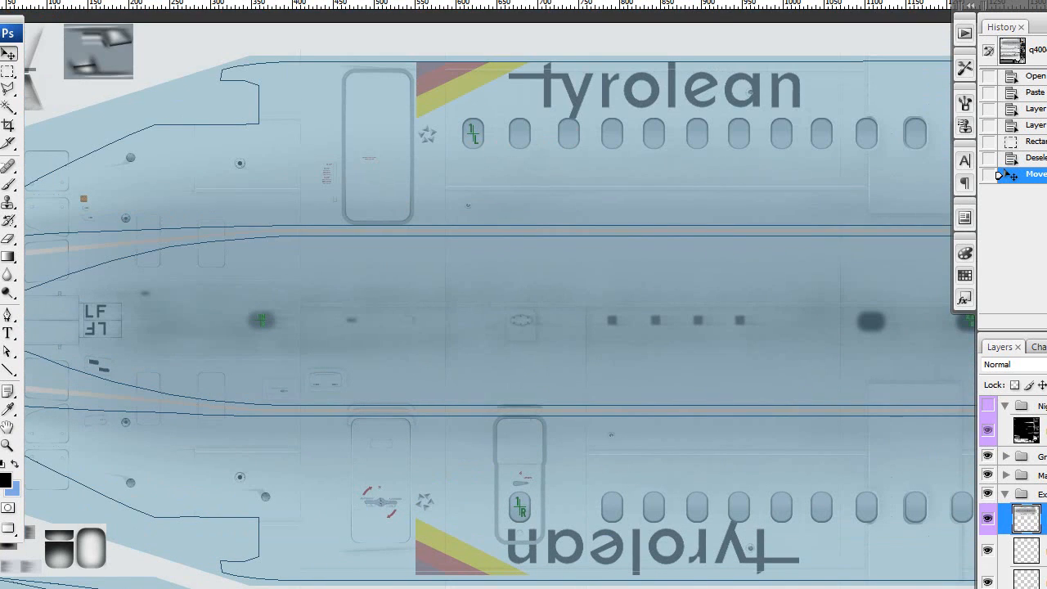
pyautogui.hscroll(10, 491, 295)
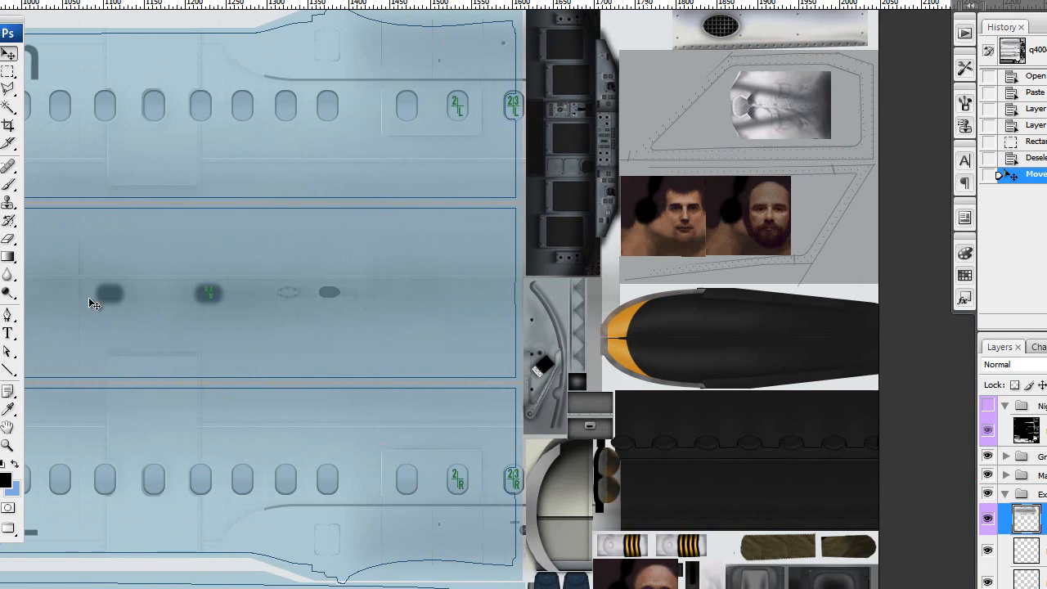
pyautogui.moveTo(91, 303); pyautogui.dragTo(387, 24)
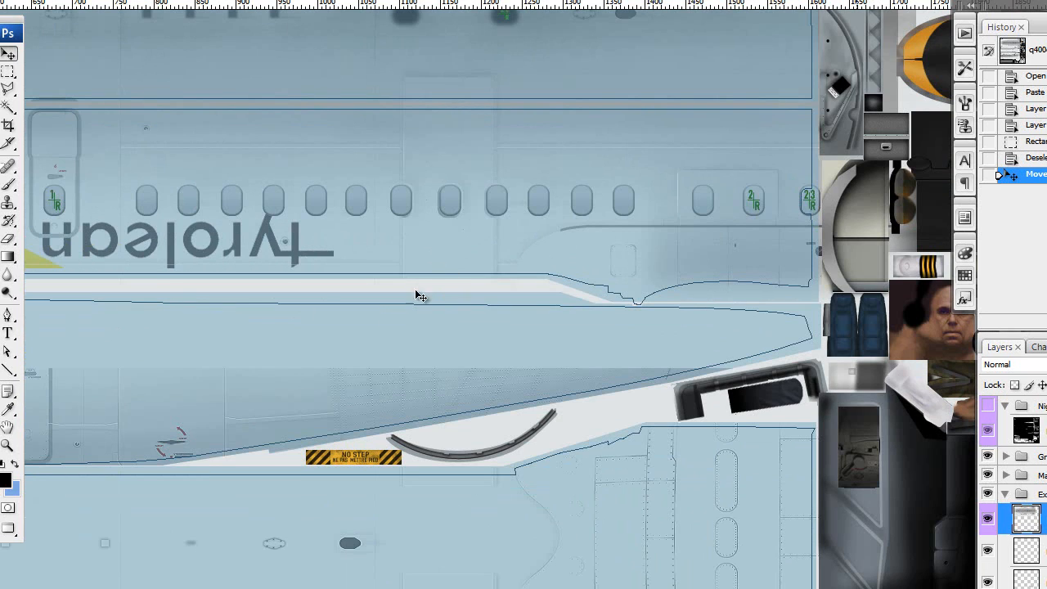
# Outline the pasted layer's overlap on the rear fuselage strip with the Polygonal Lasso, following the white gap below the inverted tyrolean title, and clear it
pyautogui.click(990, 520)
pyautogui.click(990, 520)
pyautogui.press('l')
pyautogui.click(823, 296)
pyautogui.click(636, 304)
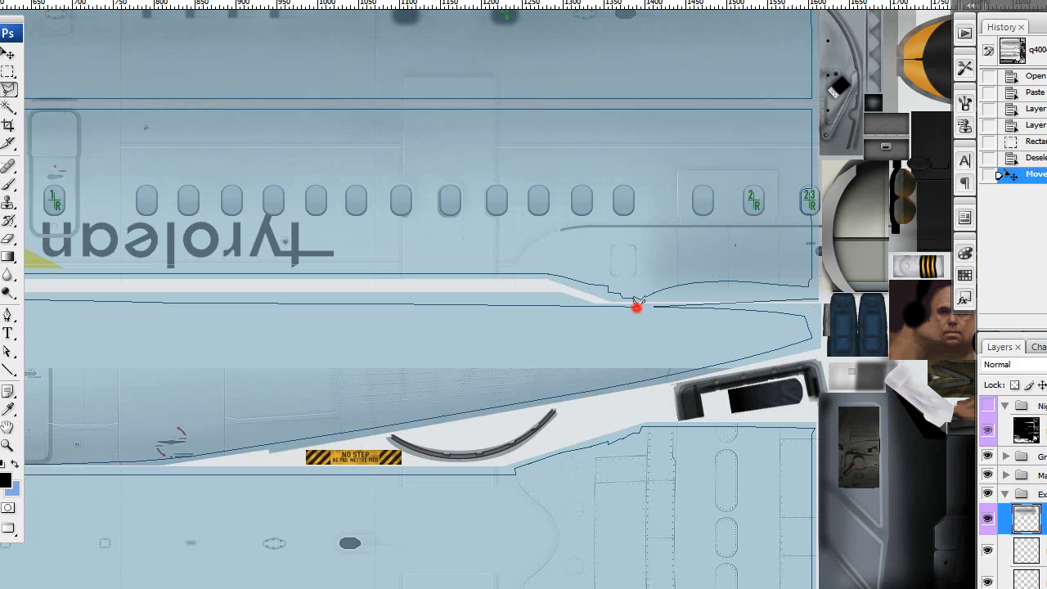
pyautogui.click(521, 281)
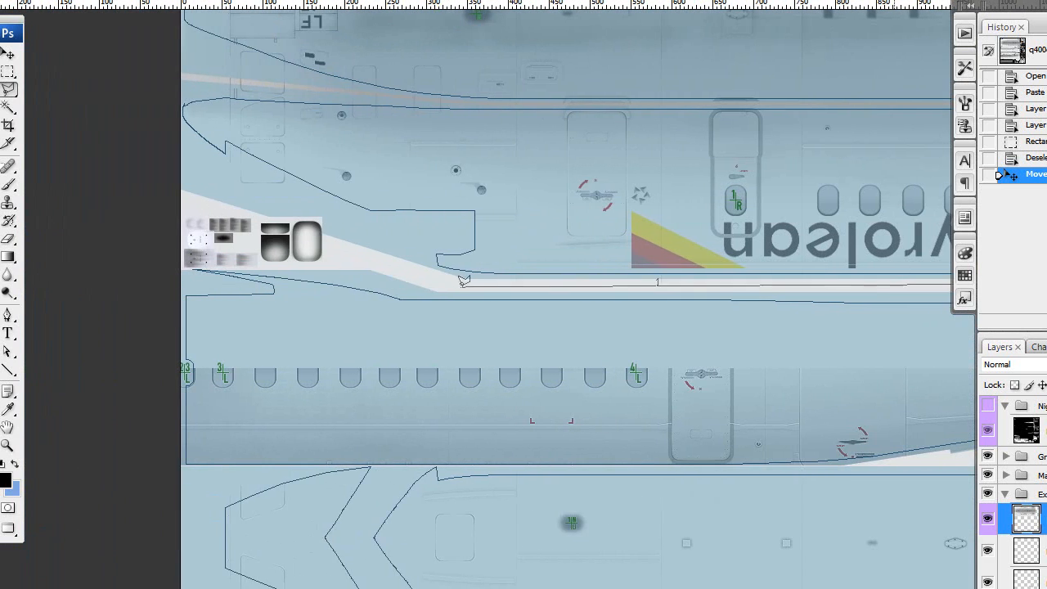
pyautogui.click(454, 287)
pyautogui.click(164, 188)
pyautogui.click(107, 362)
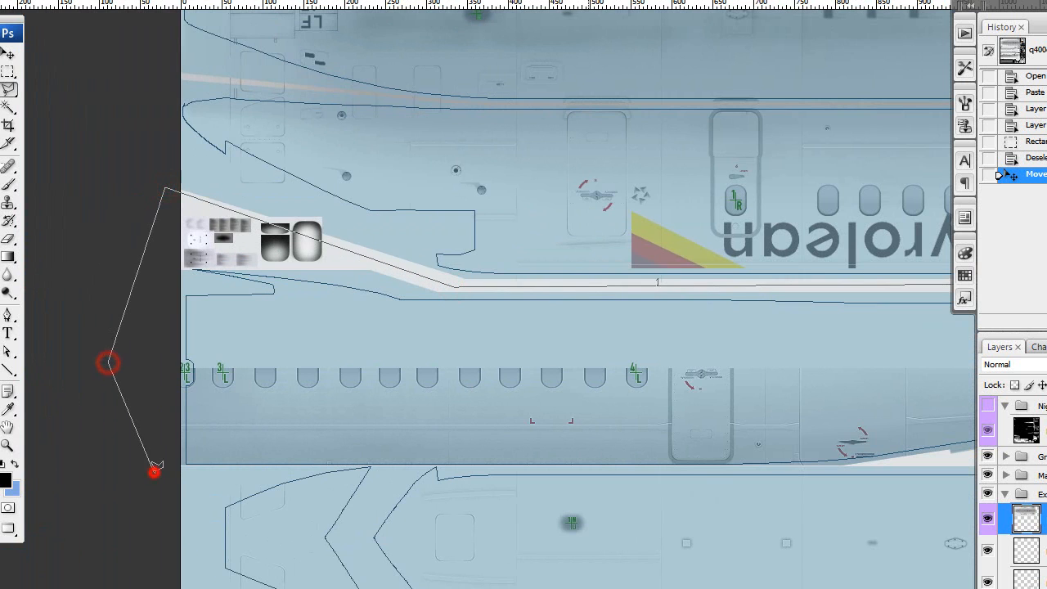
pyautogui.click(153, 472)
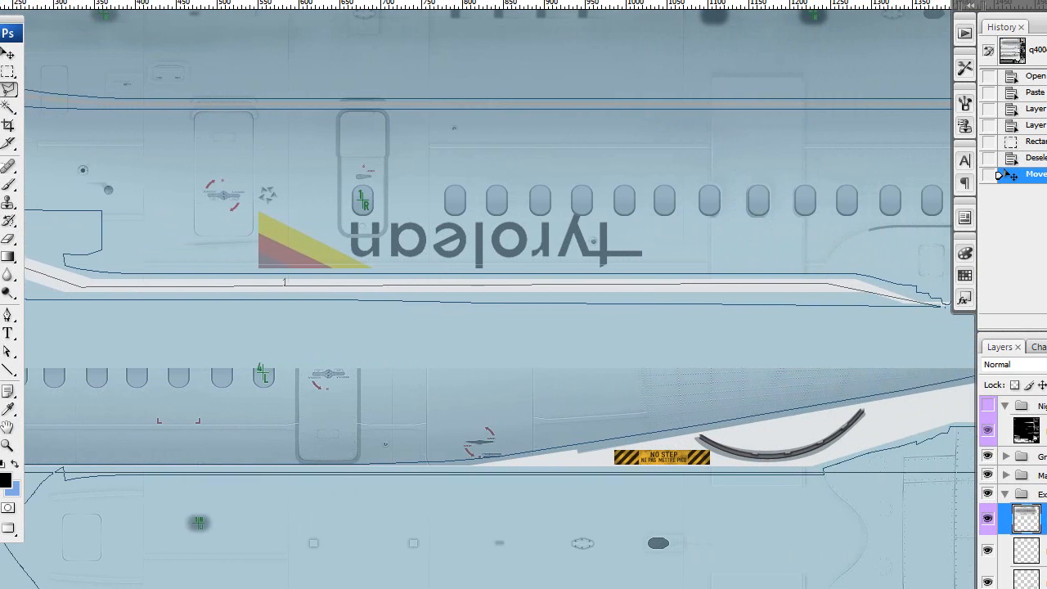
pyautogui.click(875, 415)
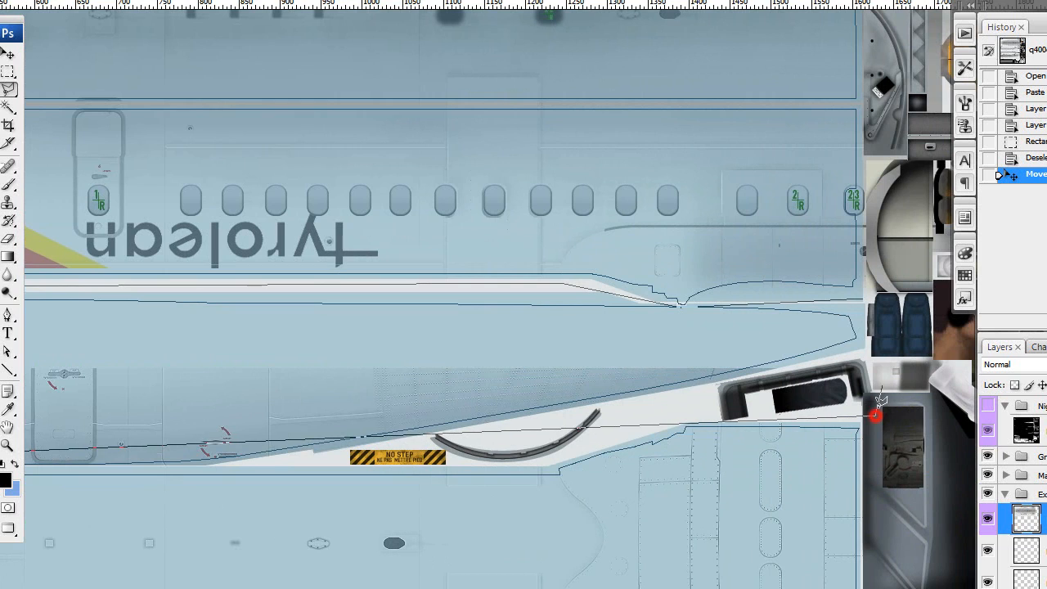
pyautogui.click(876, 308)
pyautogui.click(864, 302)
pyautogui.doubleClick(864, 299)
pyautogui.press('Delete')
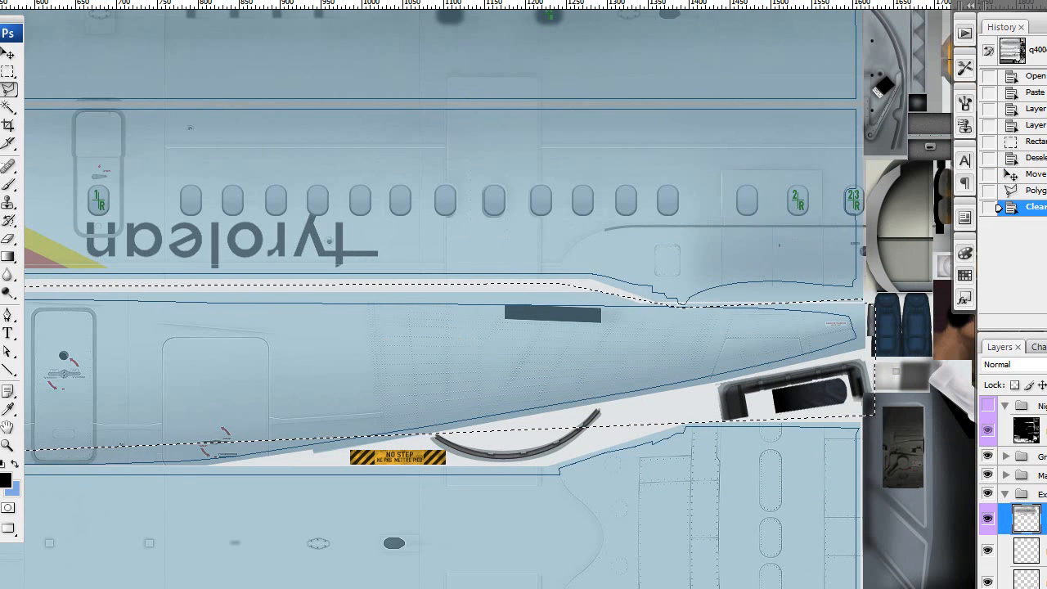
# Compare the rear fuselage in PK_q400ext1_FULL.psd with the rear side, belly and top strips in q400ext1.psd
pyautogui.hotkey('alt', 'w')
pyautogui.click(327, 346)
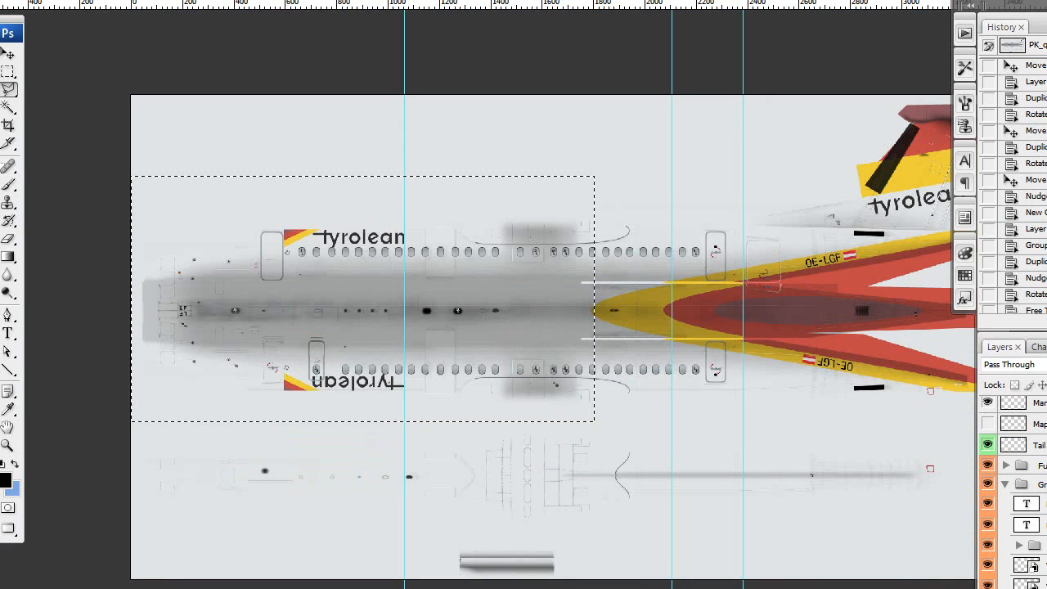
pyautogui.hotkey('alt', 'w')
pyautogui.click(299, 365)
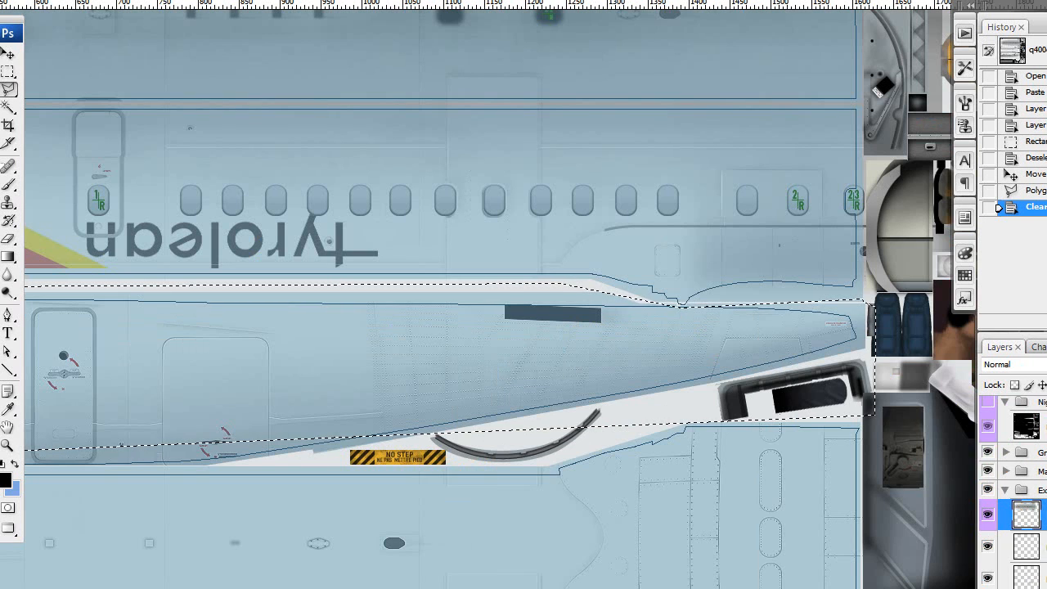
pyautogui.moveTo(328, 368); pyautogui.dragTo(358, 331)
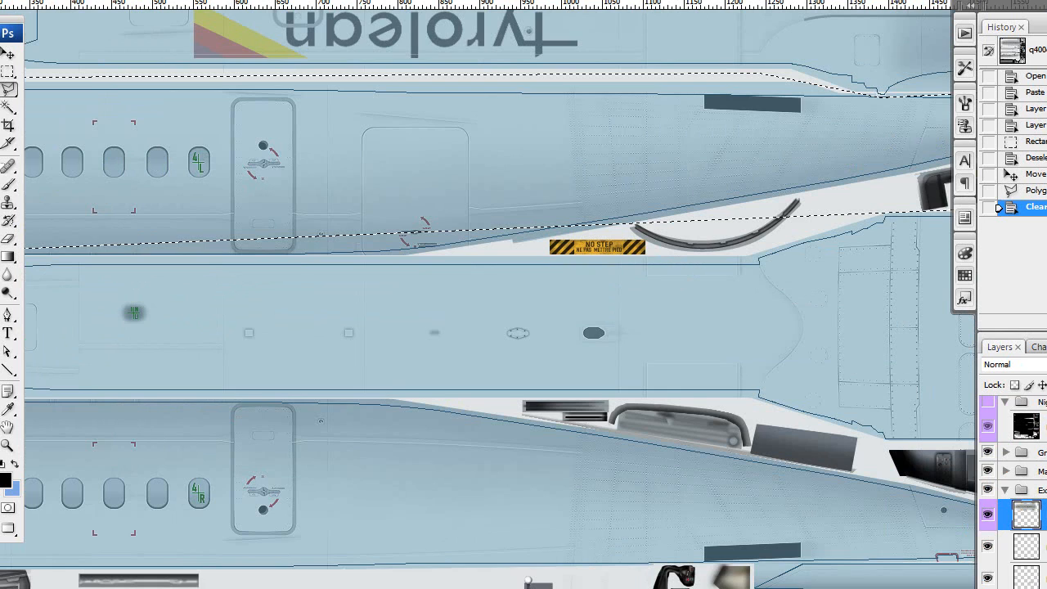
pyautogui.moveTo(409, 368); pyautogui.dragTo(758, 151)
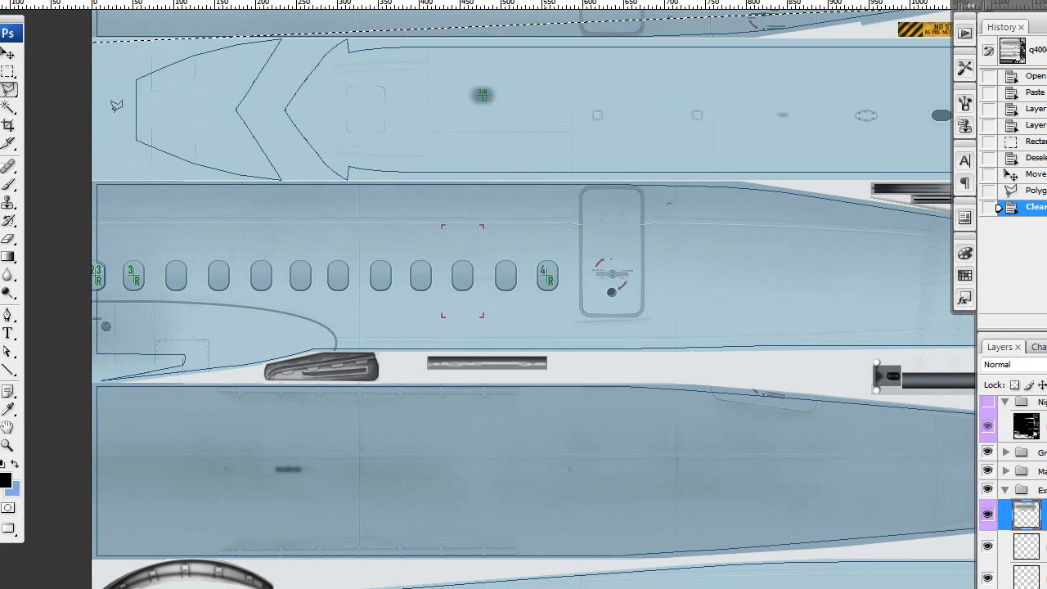
pyautogui.moveTo(654, 270); pyautogui.dragTo(402, 276)
pyautogui.moveTo(491, 327); pyautogui.dragTo(506, 588)
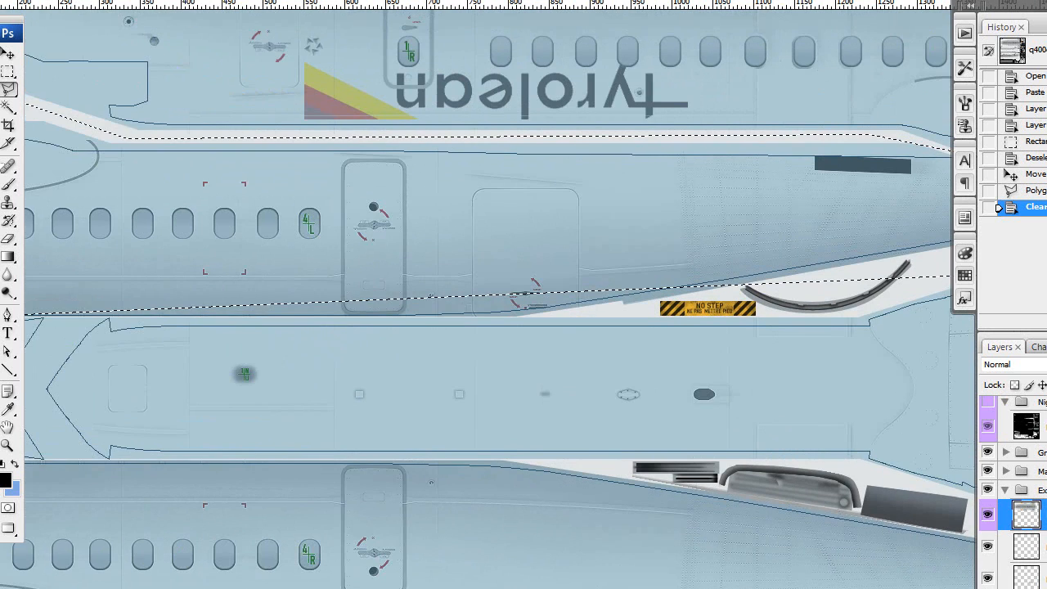
# Switch to PK_q400ext1_FULL.psd, replace the old selection with a rectangular marquee around the upper rear fuselage and tail section, and copy it merged
pyautogui.click(270, 0)
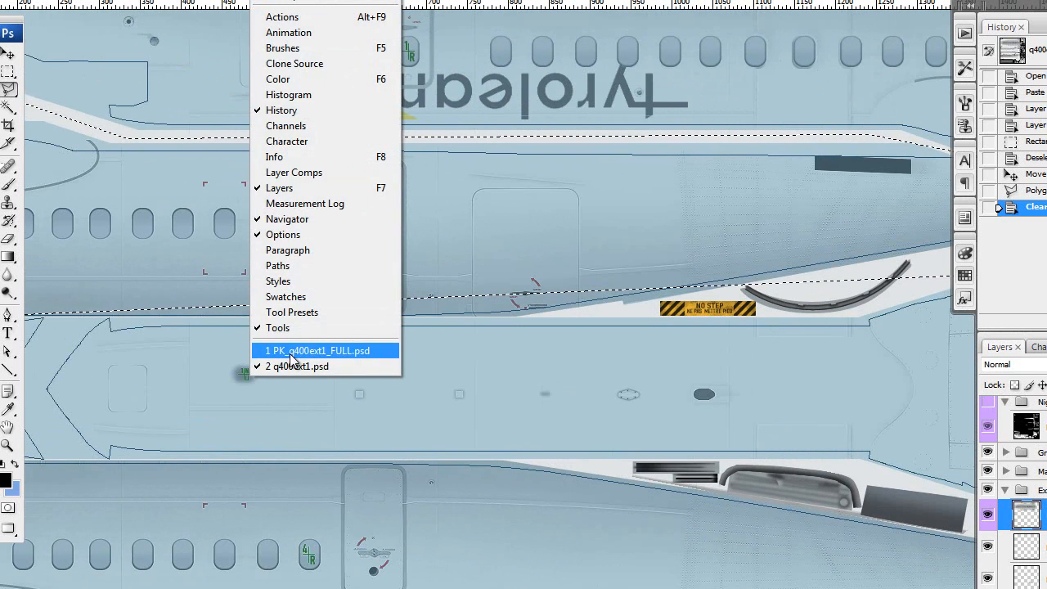
pyautogui.click(292, 354)
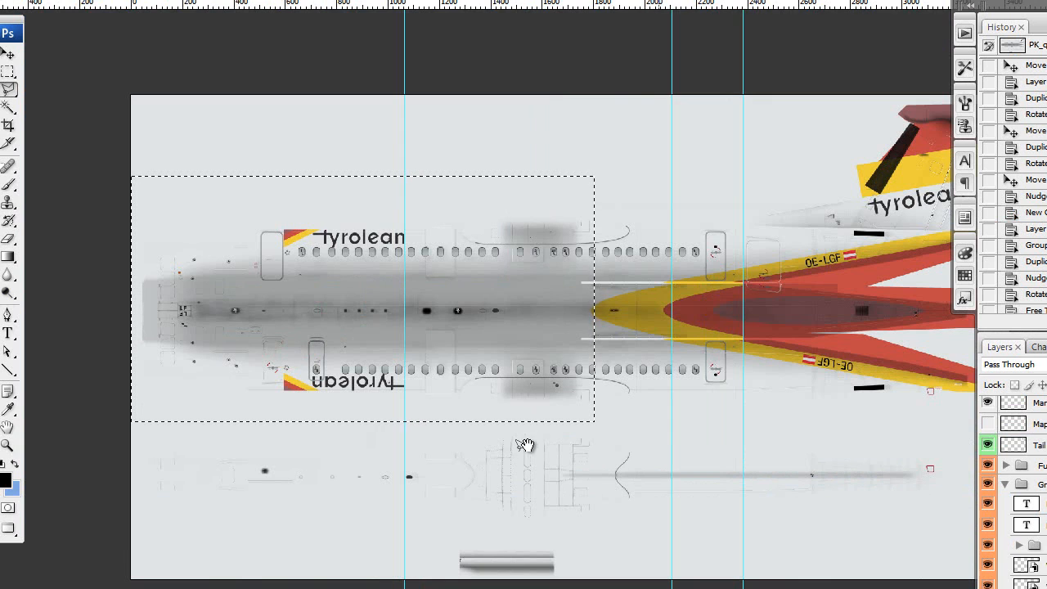
pyautogui.moveTo(526, 444)
pyautogui.mouseDown()
pyautogui.moveTo(200, 437)
pyautogui.moveTo(226, 437)
pyautogui.mouseUp()
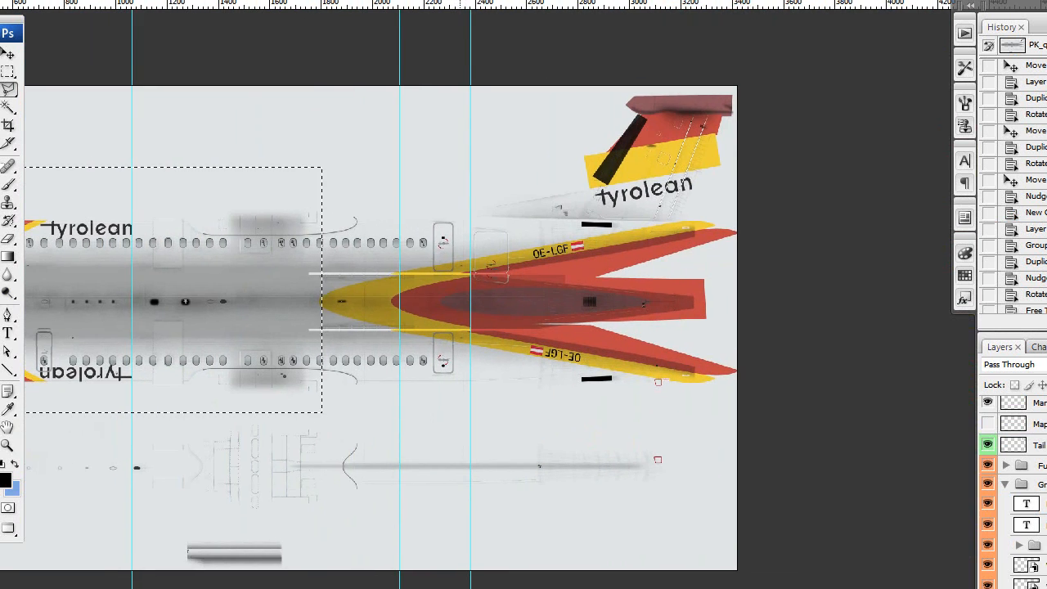
pyautogui.press('m')
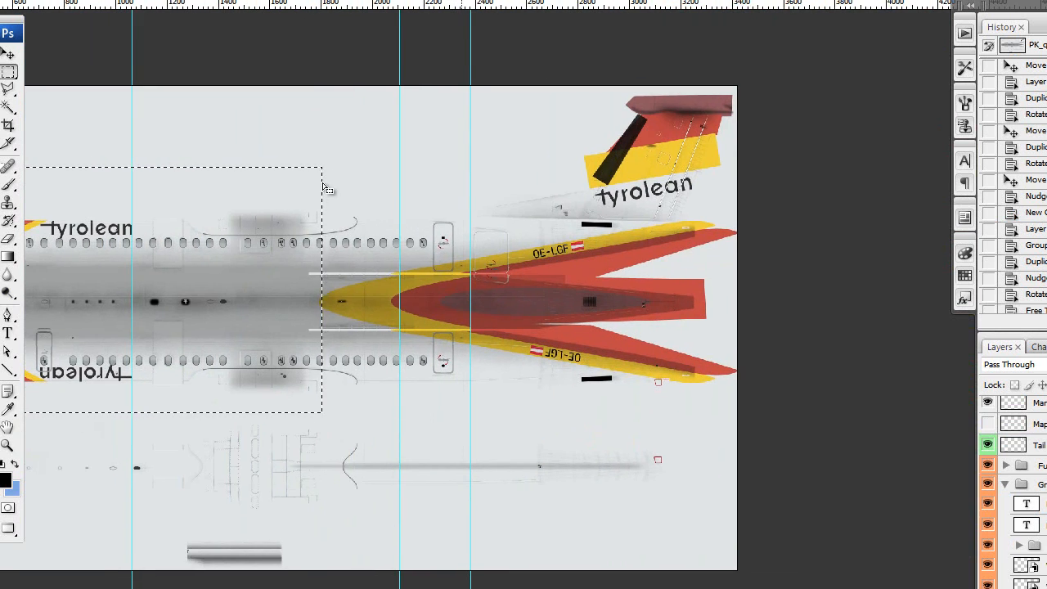
pyautogui.click(211, 186)
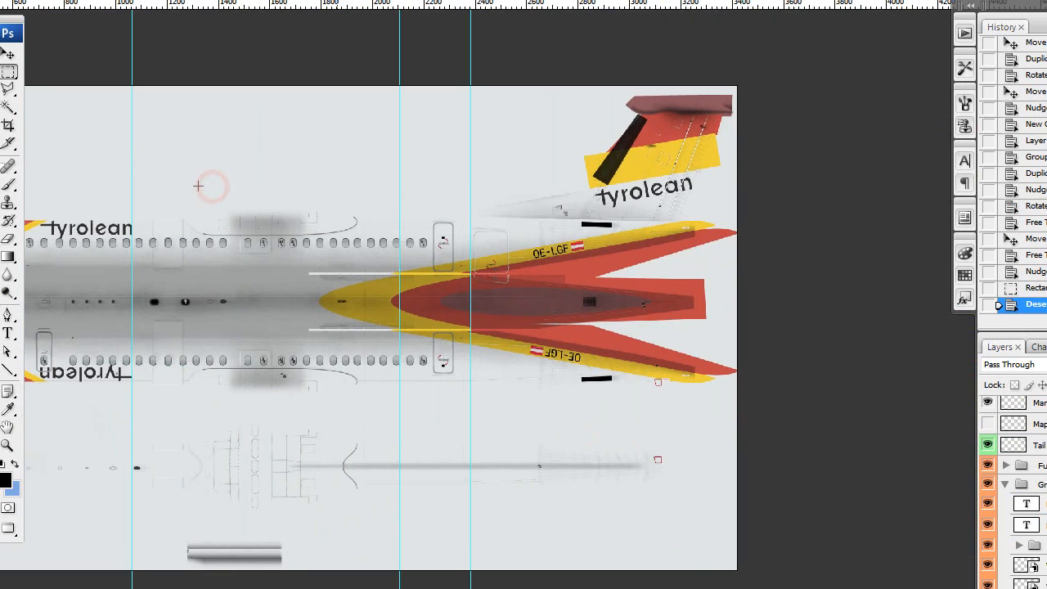
pyautogui.moveTo(304, 272); pyautogui.dragTo(764, 299)
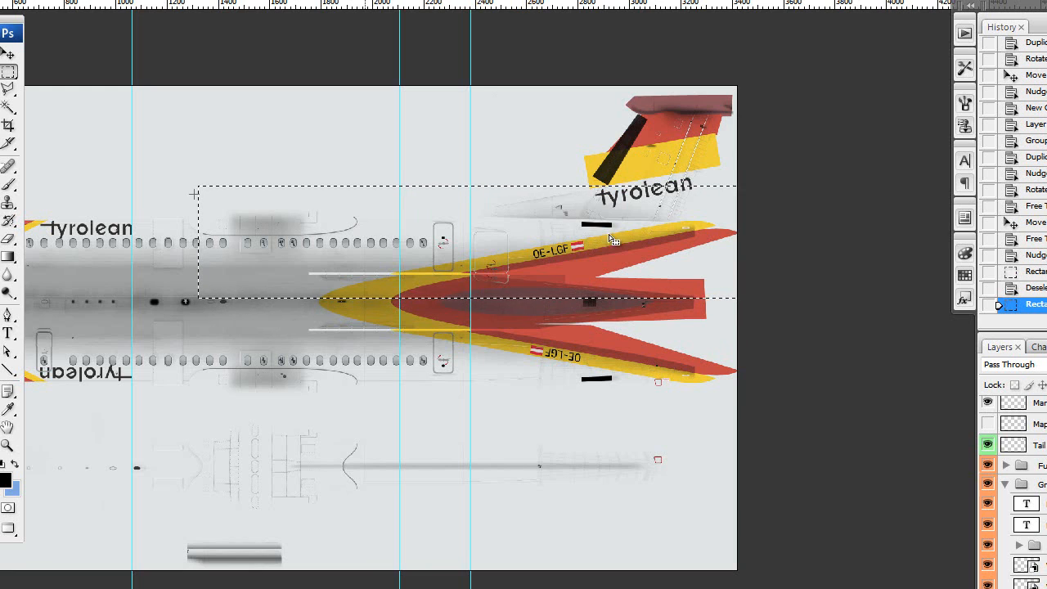
pyautogui.click(7, 0)
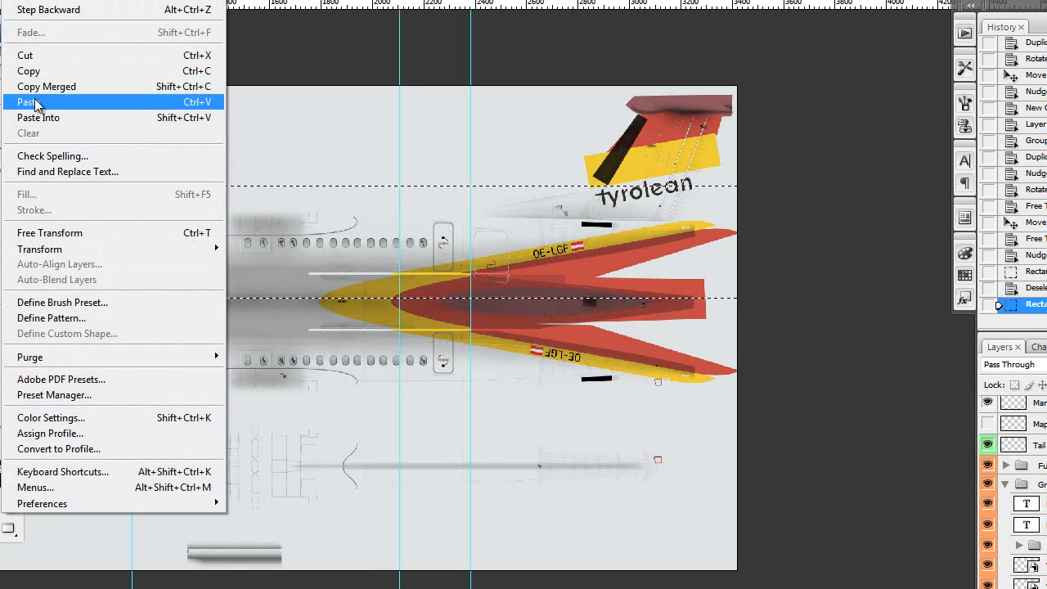
pyautogui.click(43, 92)
# Switch to q400ext1.psd, drop the existing selection and paste the copied rear fuselage section as a new layer
pyautogui.click(270, 0)
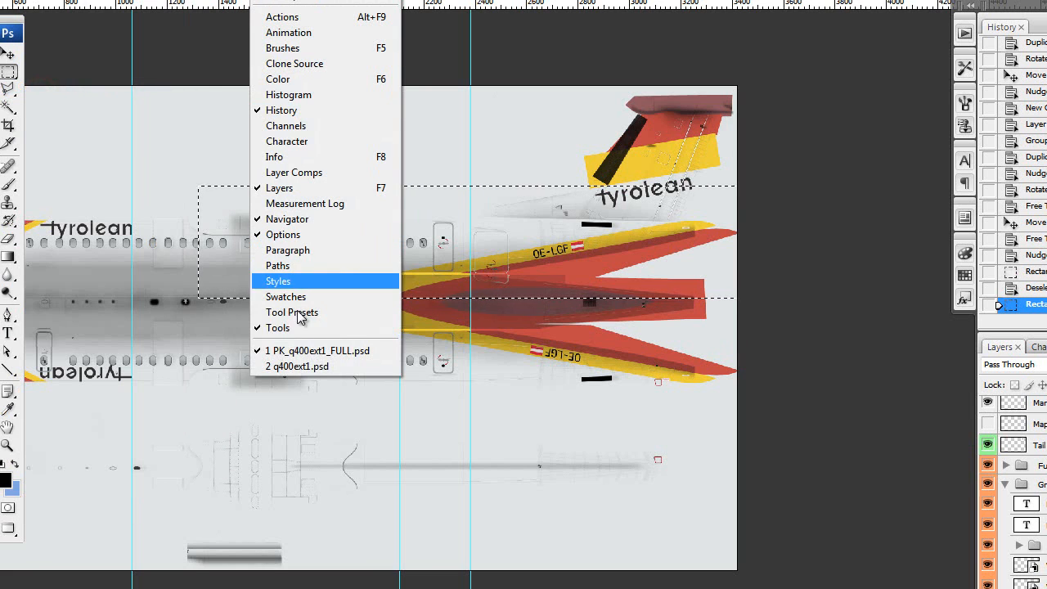
pyautogui.click(315, 365)
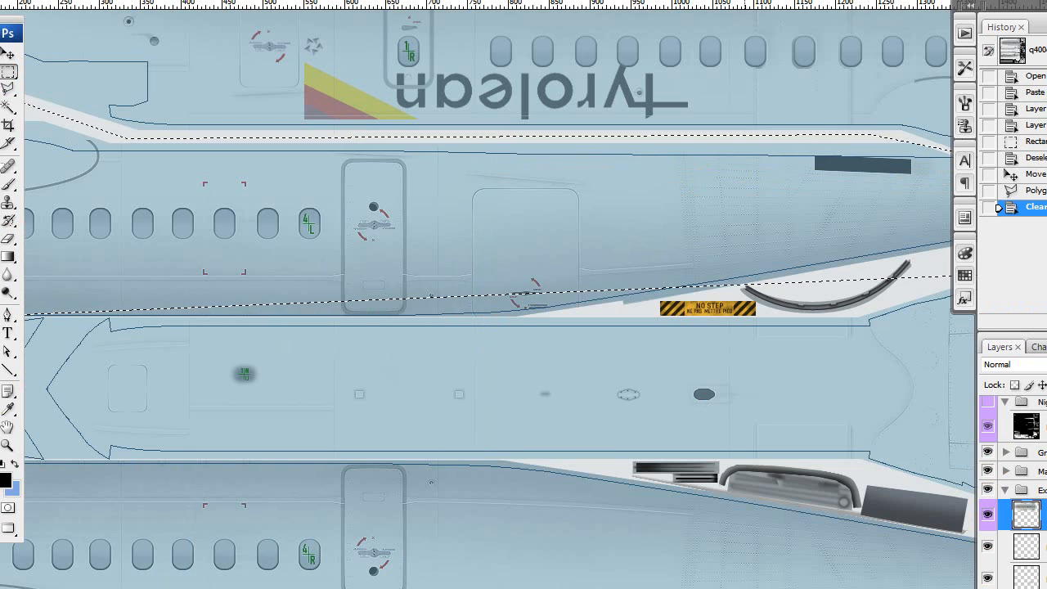
pyautogui.click(335, 307)
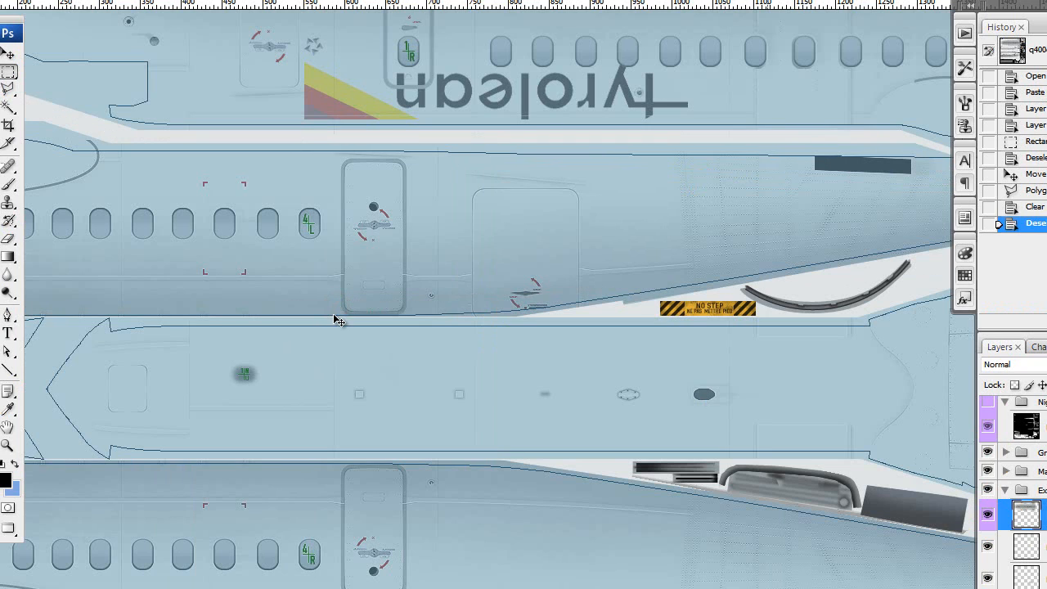
pyautogui.hotkey('ctrl', 'v')
pyautogui.press('v')
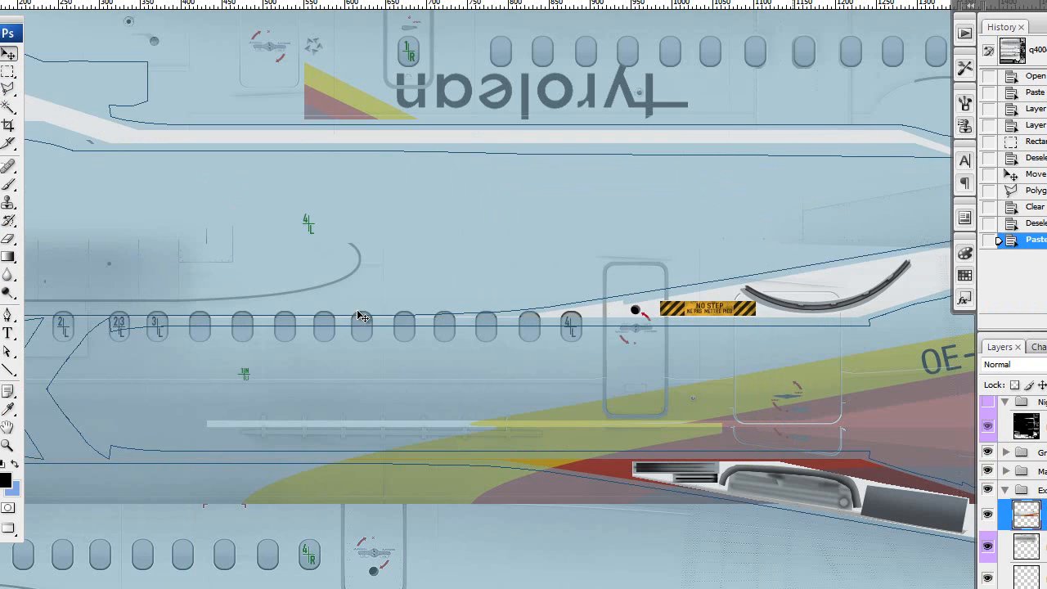
# Move the pasted rear fuselage layer over the 4/L side strip so its windows and rear door match the template
pyautogui.moveTo(607, 442); pyautogui.dragTo(516, 370)
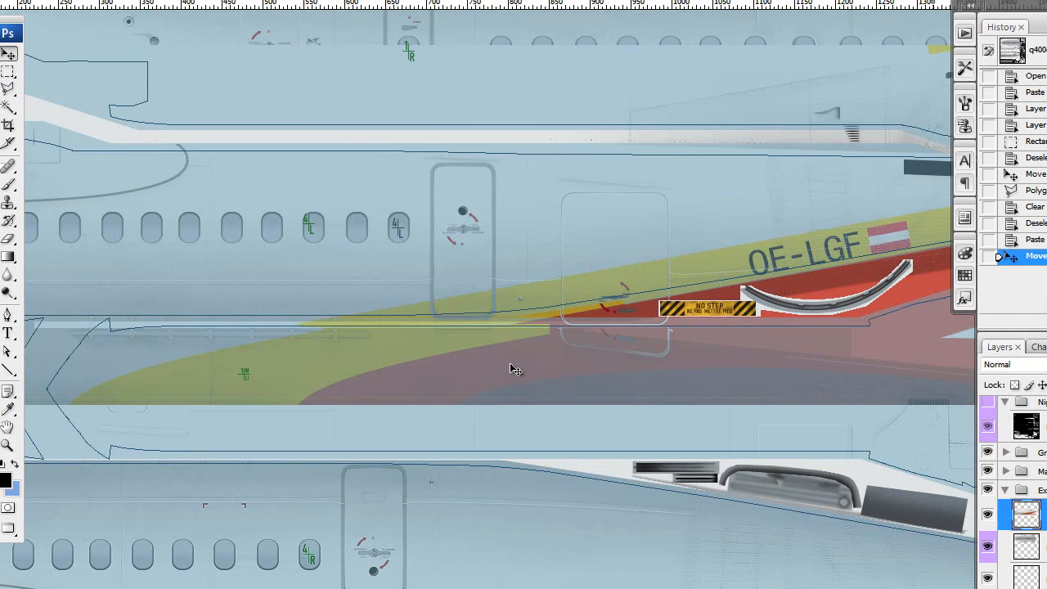
pyautogui.moveTo(560, 238); pyautogui.dragTo(523, 246)
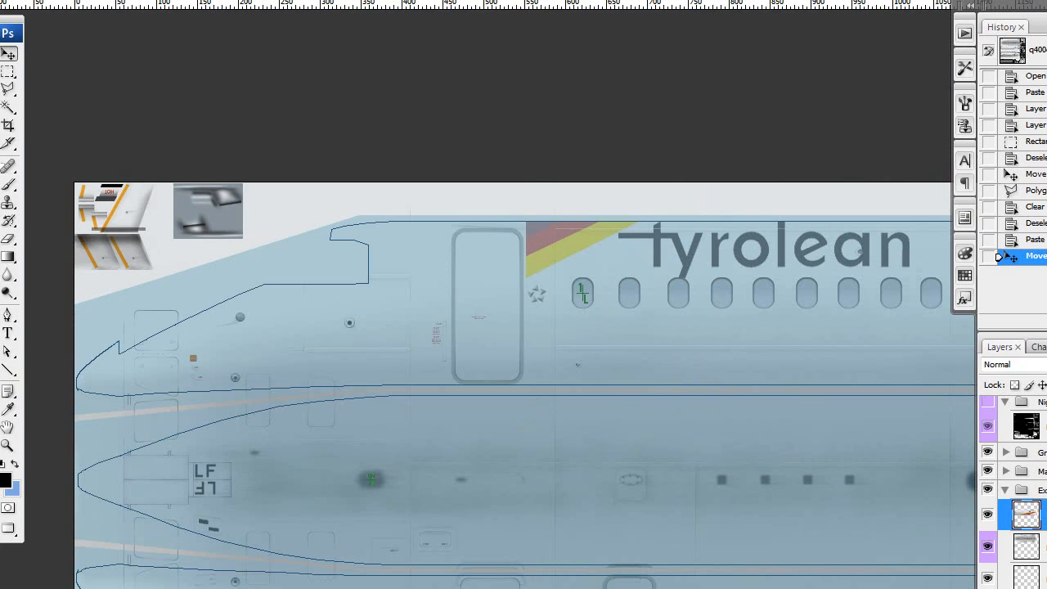
pyautogui.moveTo(582, 327); pyautogui.dragTo(585, 172)
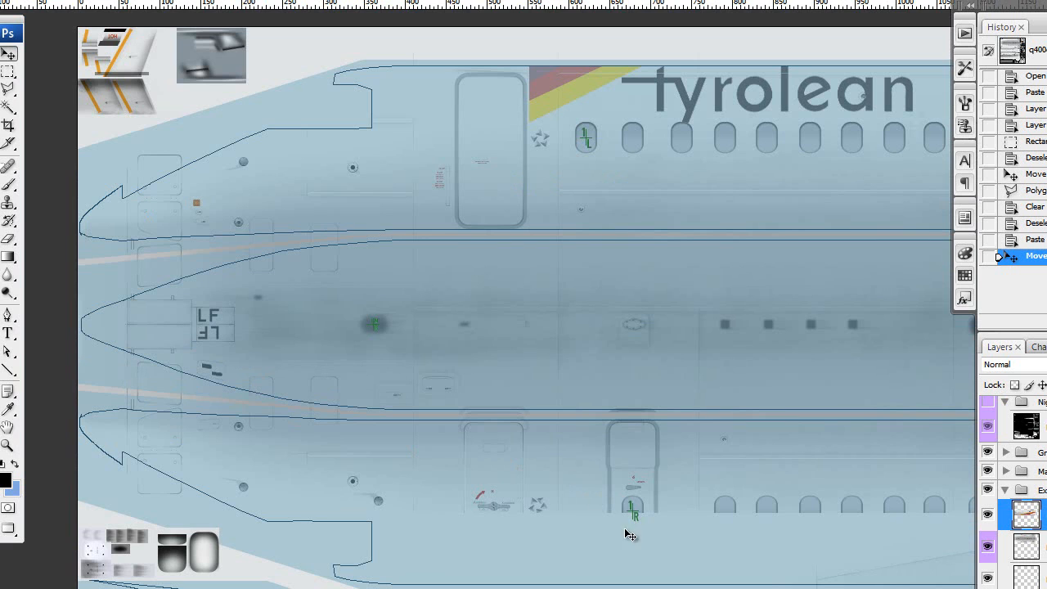
pyautogui.moveTo(585, 523); pyautogui.dragTo(550, 143)
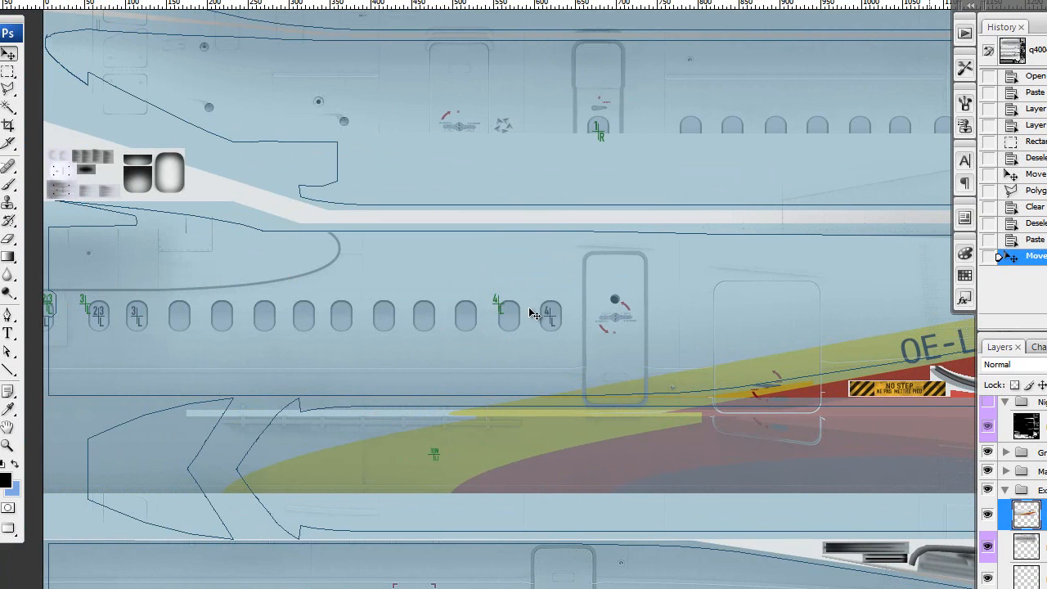
pyautogui.moveTo(495, 325); pyautogui.dragTo(447, 311)
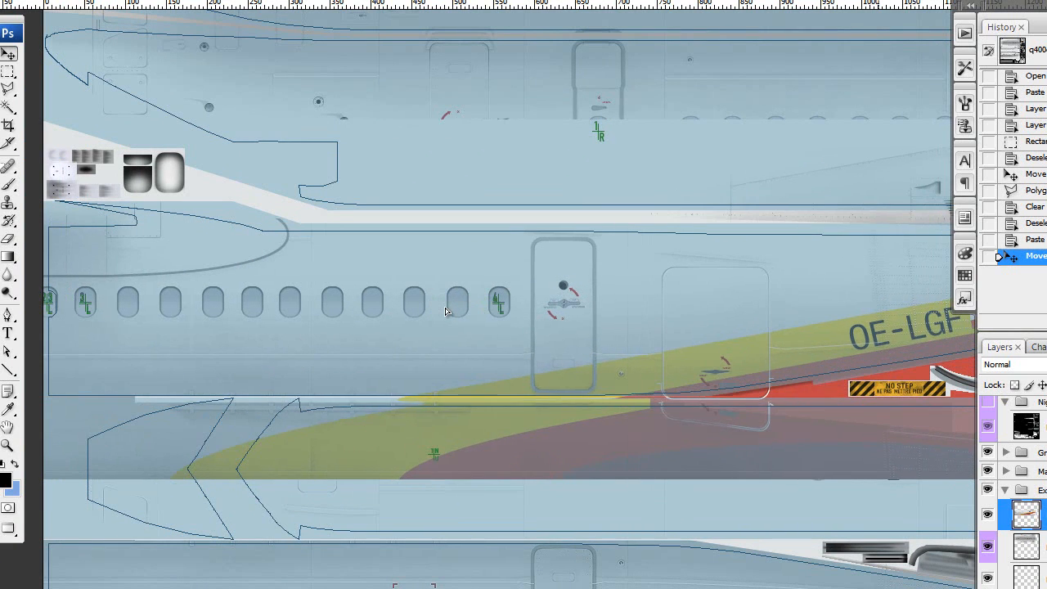
# Nudge the pasted layer down until its windows sit exactly on the 3/L and 4/L markers, and check the fit along the fuselage to the tail
pyautogui.press('Down')
pyautogui.press('Down')
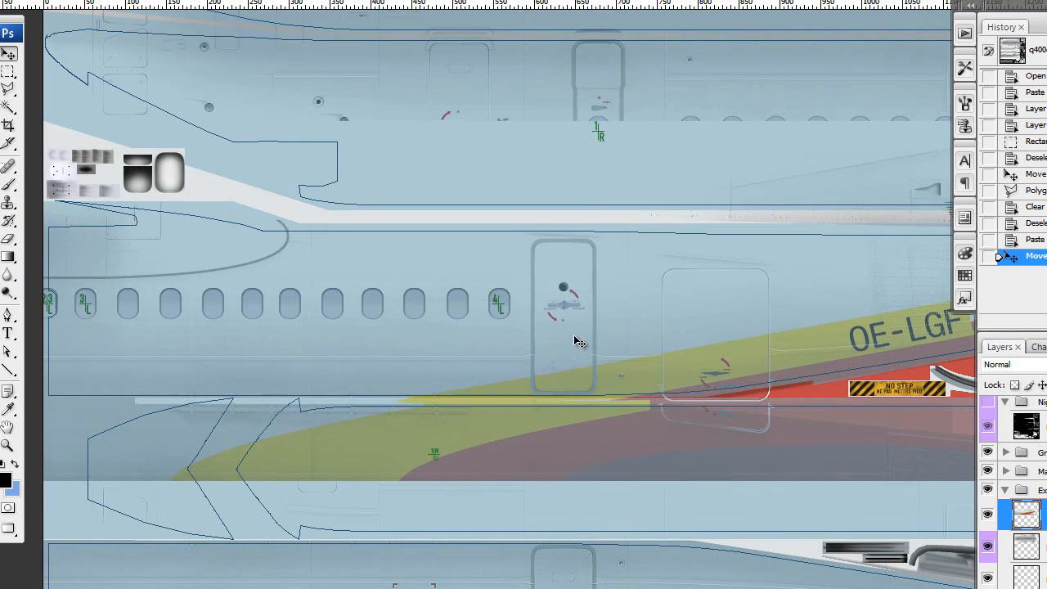
pyautogui.press('Left')
pyautogui.press('Right')
pyautogui.moveTo(818, 204); pyautogui.dragTo(414, 460)
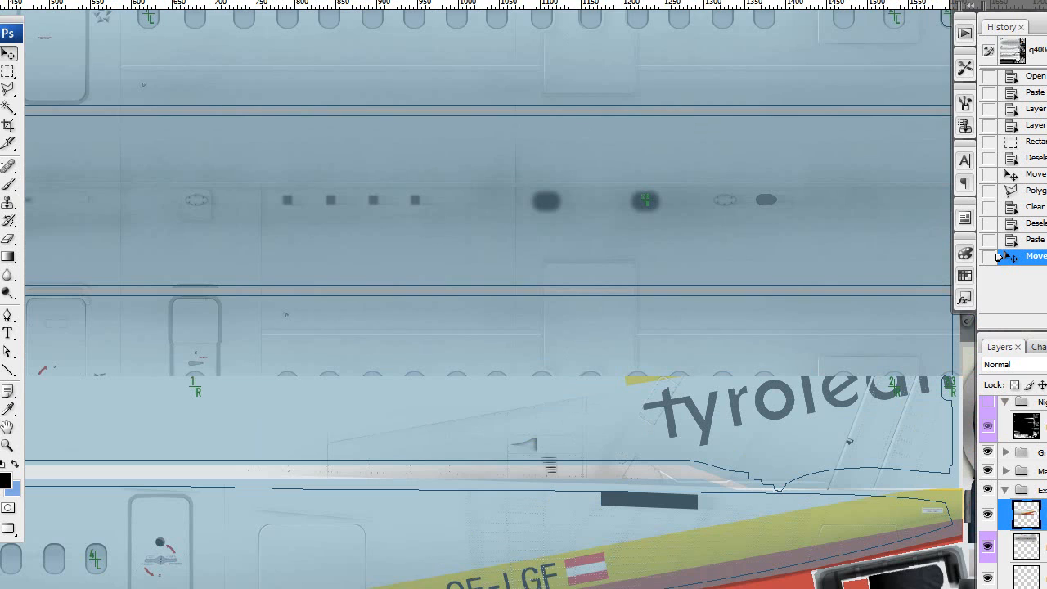
pyautogui.moveTo(646, 165); pyautogui.dragTo(577, 237)
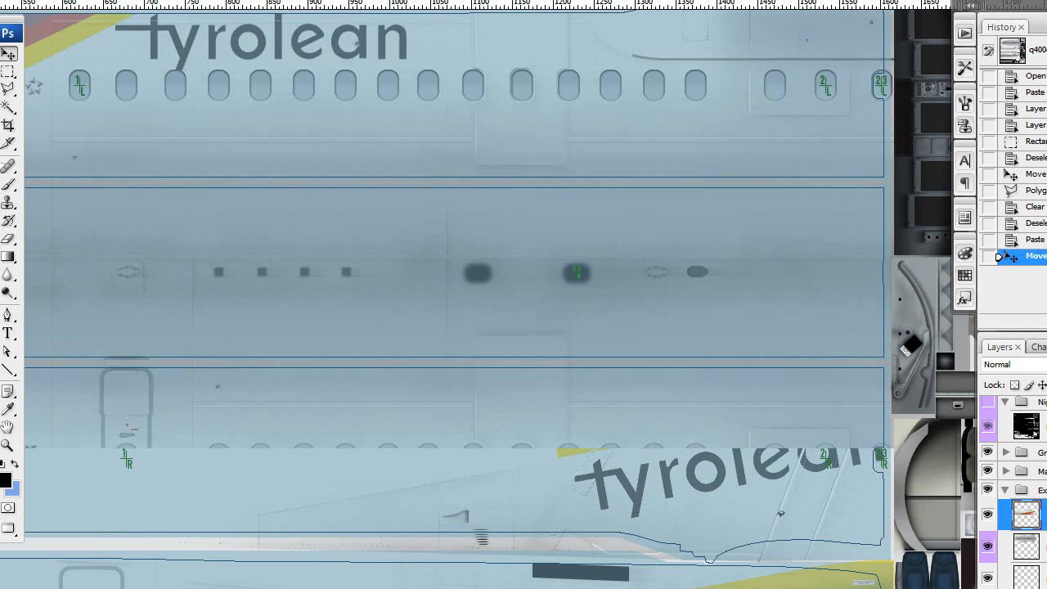
pyautogui.moveTo(565, 515); pyautogui.dragTo(630, 73)
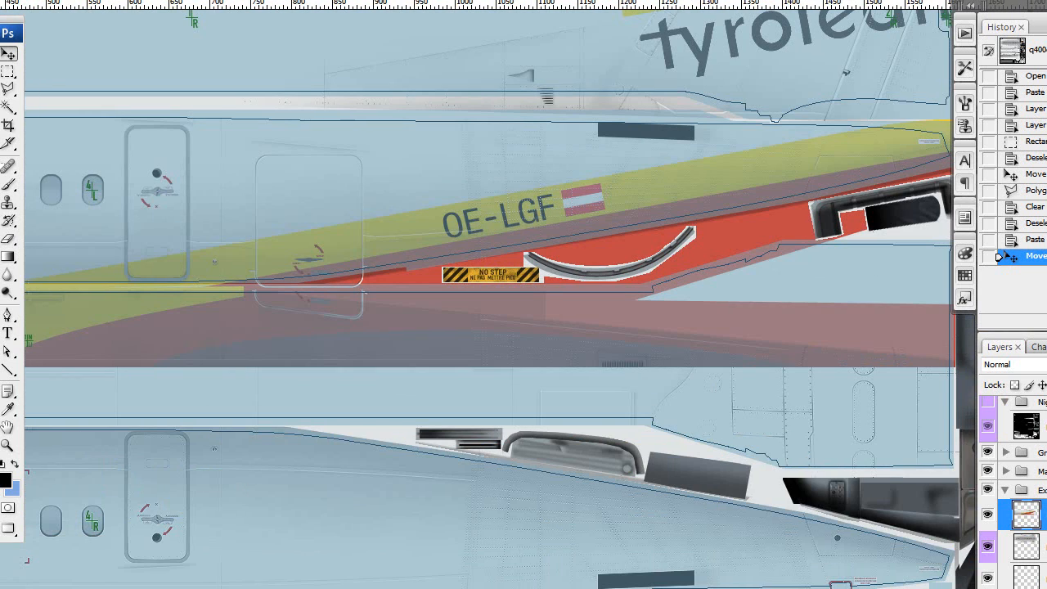
pyautogui.moveTo(654, 246); pyautogui.dragTo(503, 238)
pyautogui.moveTo(246, 278); pyautogui.dragTo(724, 294)
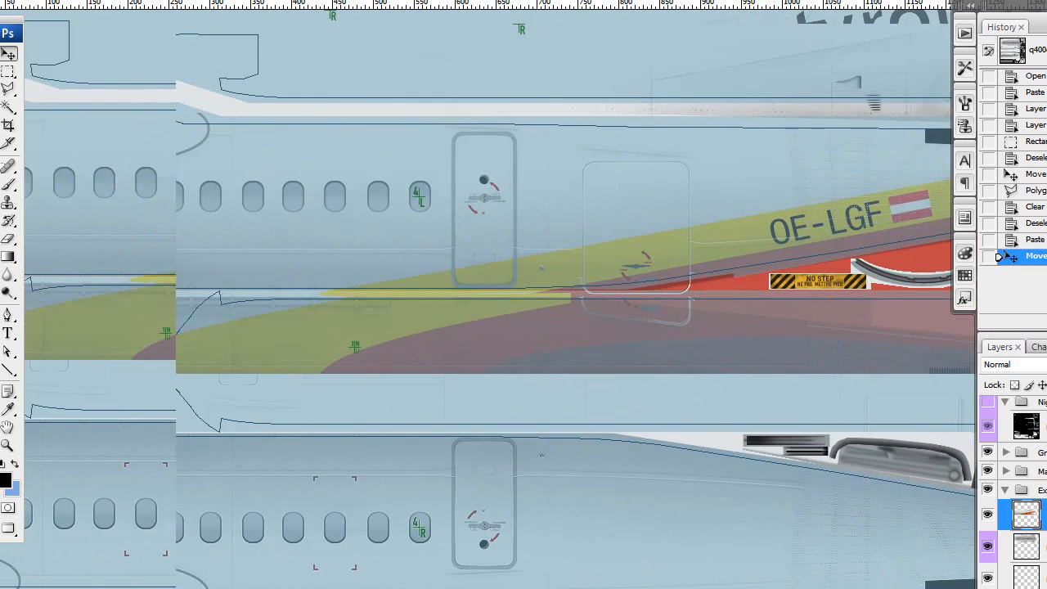
pyautogui.moveTo(322, 295); pyautogui.dragTo(388, 325)
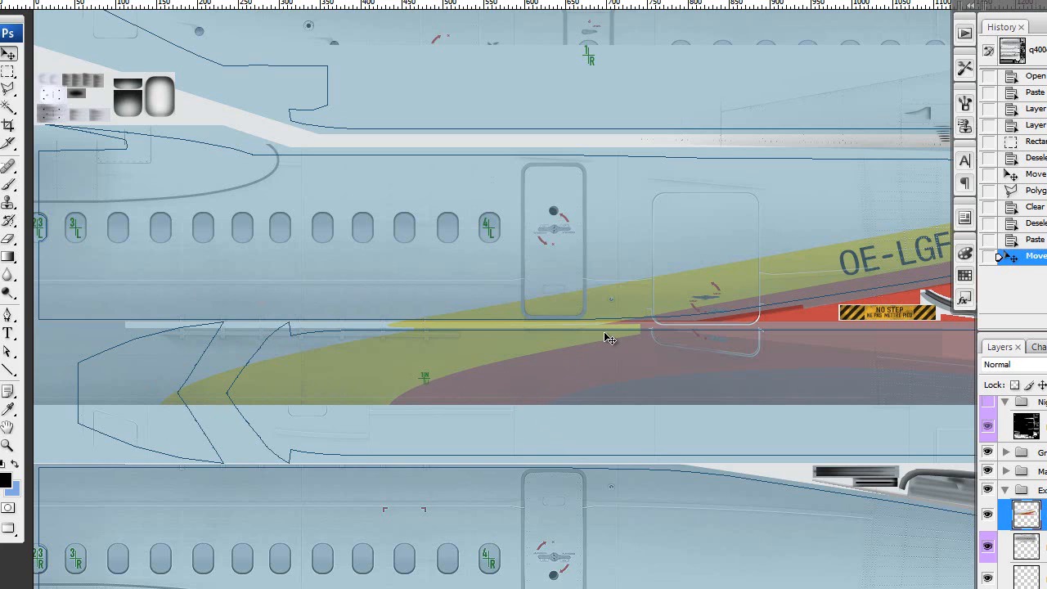
# Outline the pasted layer's overlap below the side strip's lower edge with the Polygonal Lasso, out to the tail end, and clear it off the belly strip
pyautogui.press('l')
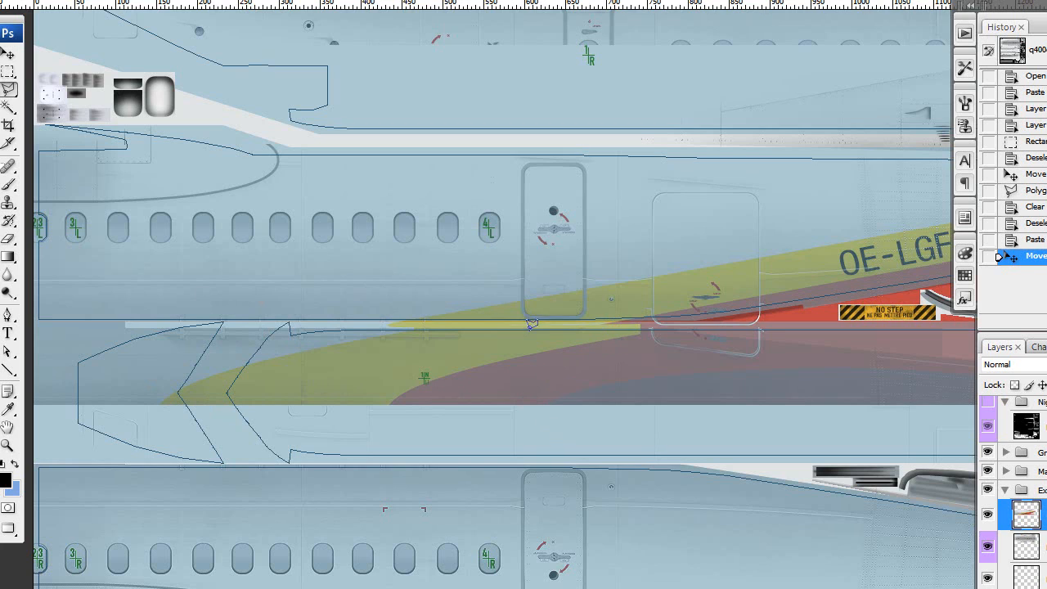
pyautogui.click(34, 322)
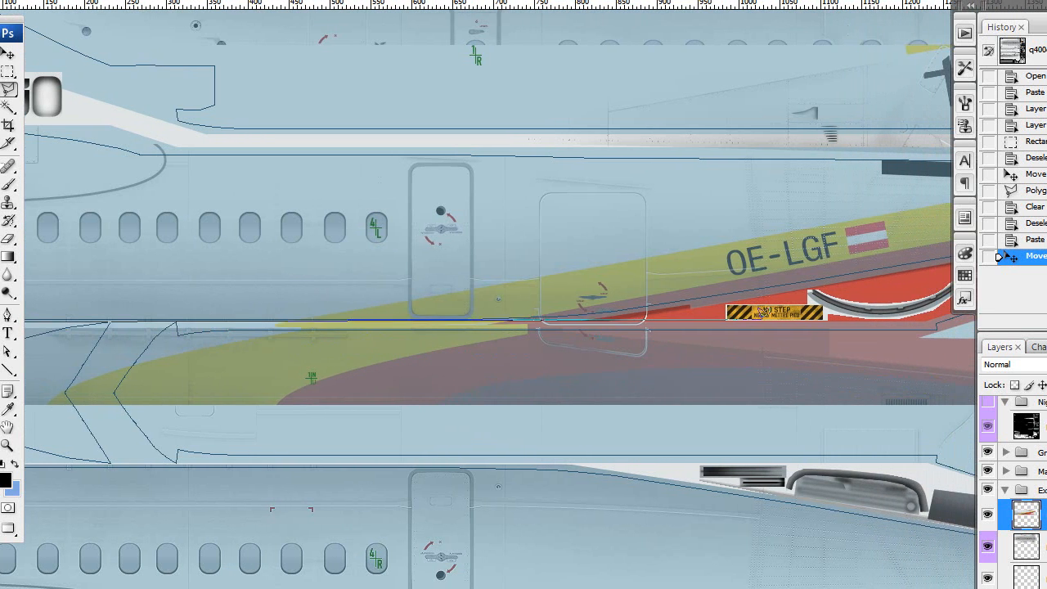
pyautogui.click(750, 321)
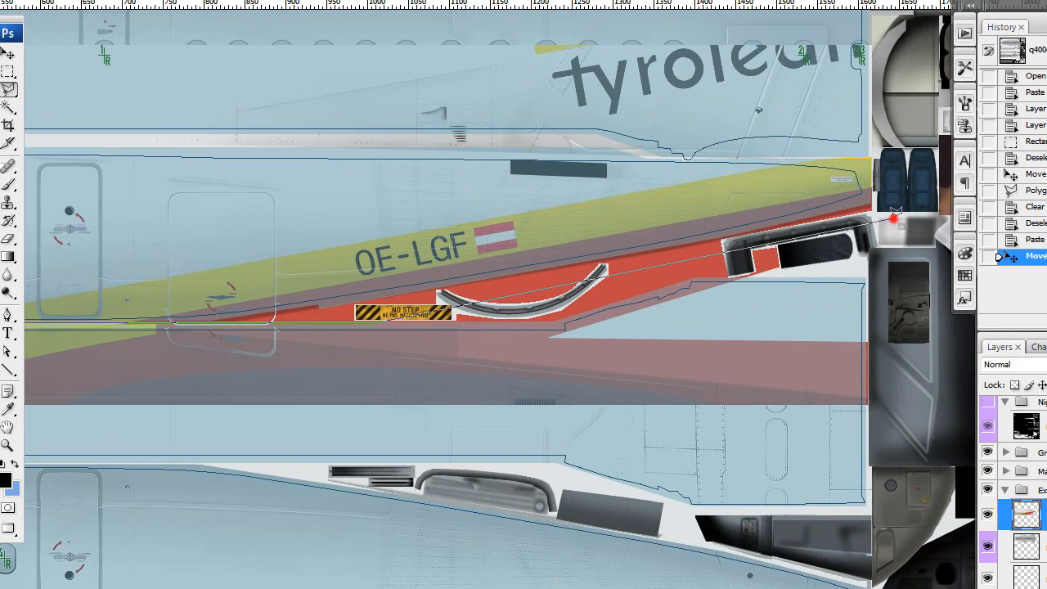
pyautogui.click(894, 218)
pyautogui.click(885, 432)
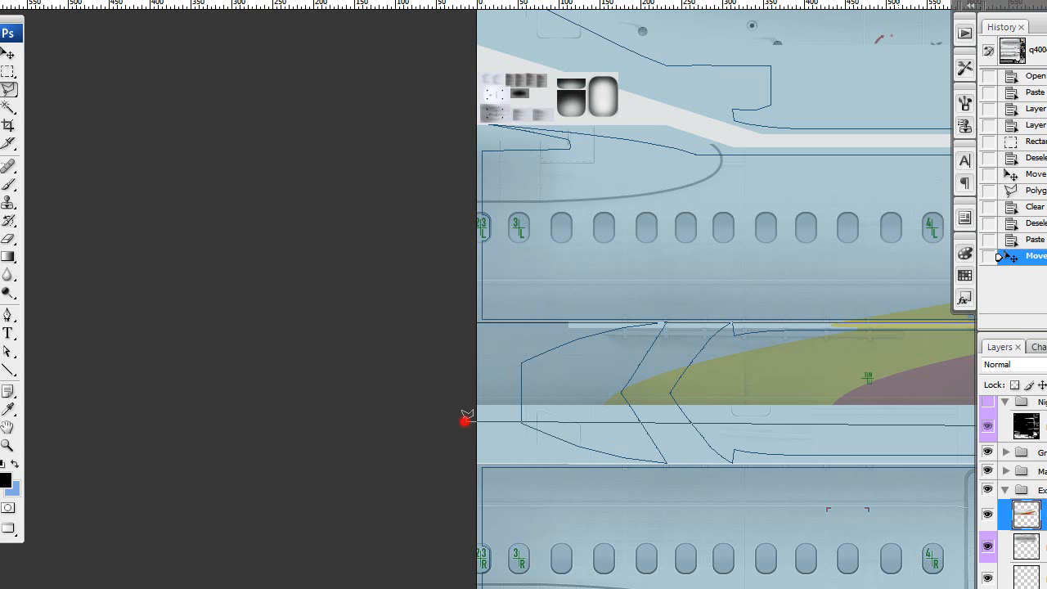
pyautogui.doubleClick(477, 319)
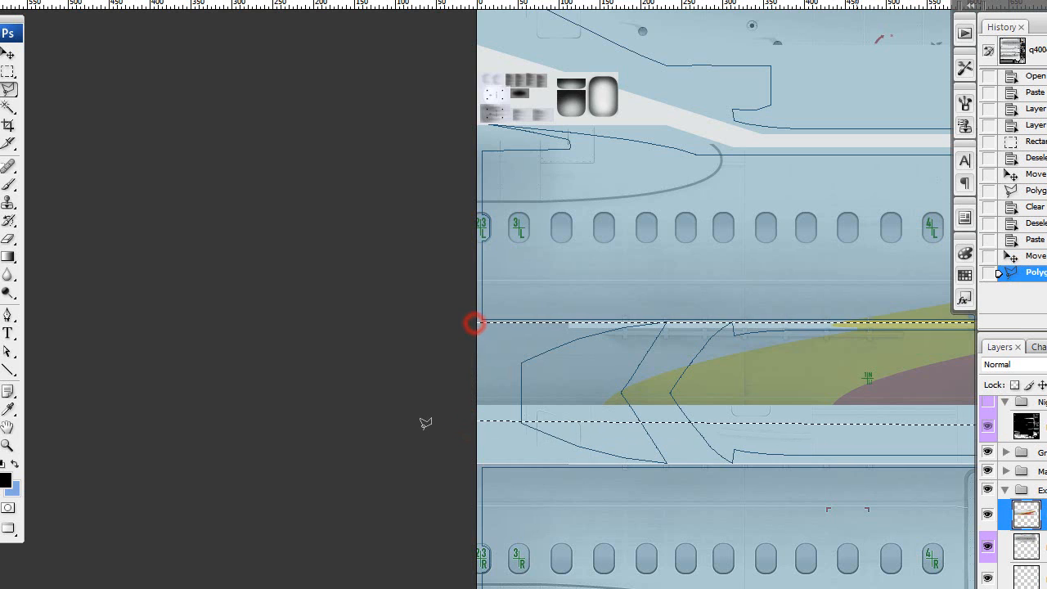
pyautogui.press('Delete')
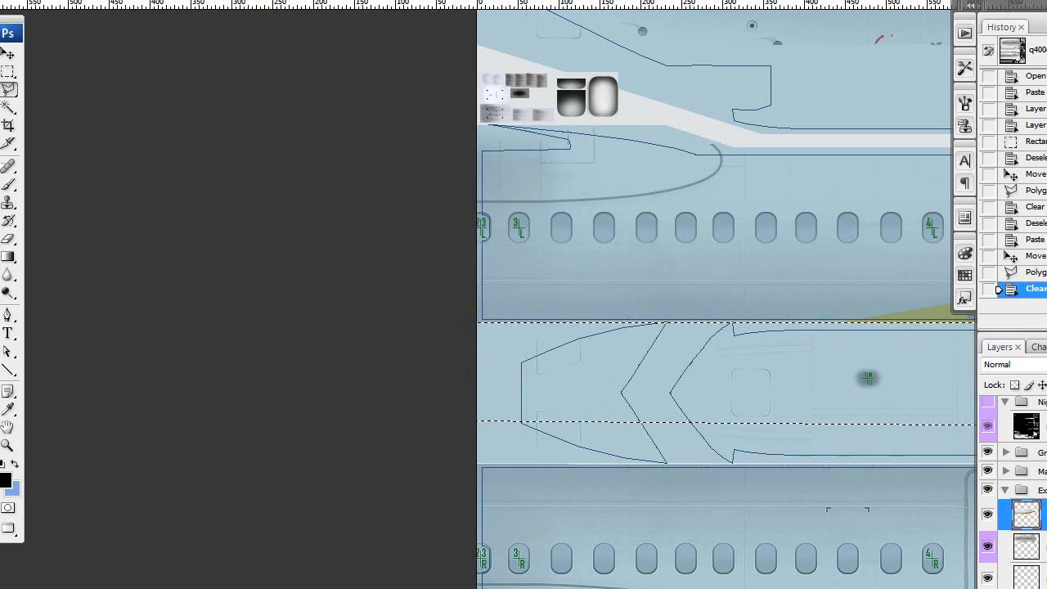
pyautogui.moveTo(802, 328); pyautogui.dragTo(216, 331)
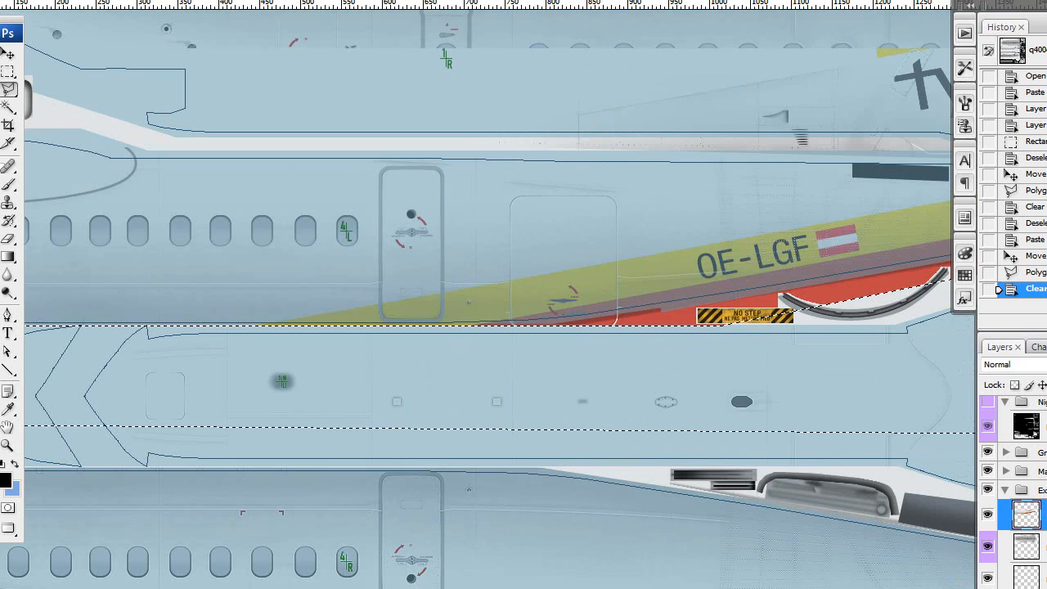
# Switch to PK_q400ext1_FULL.psd and move the rectangular selection frame over the front belly section, showing the map outlines temporarily to place it
pyautogui.click(268, 0)
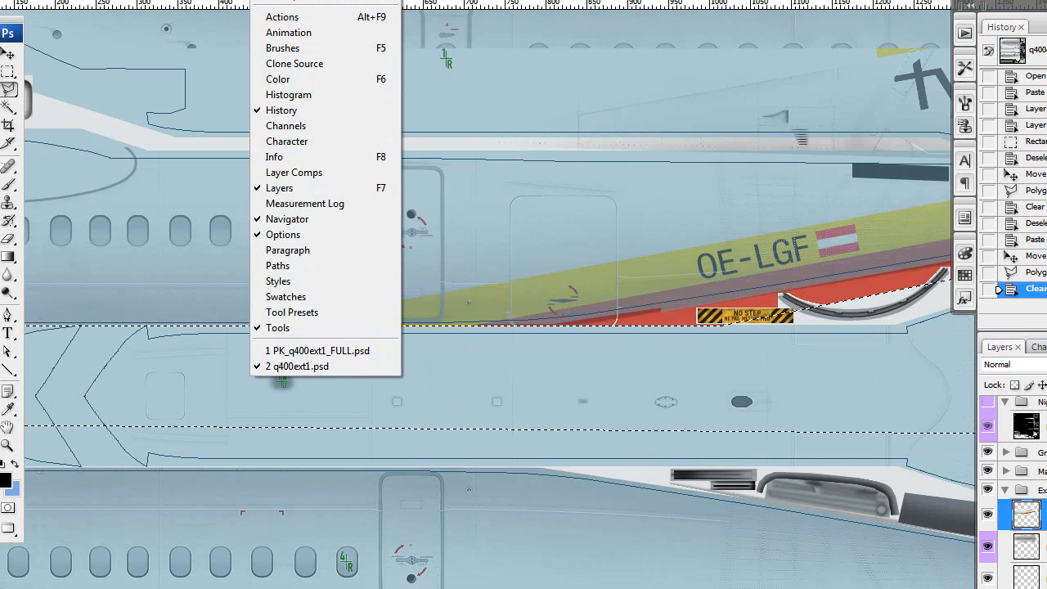
pyautogui.click(303, 352)
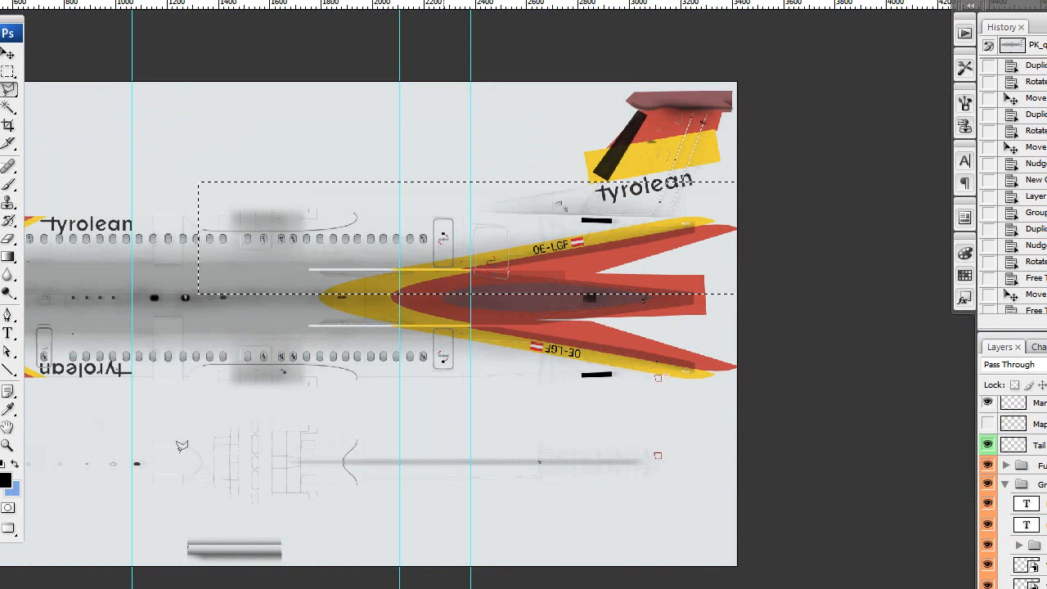
pyautogui.moveTo(182, 447); pyautogui.dragTo(371, 400)
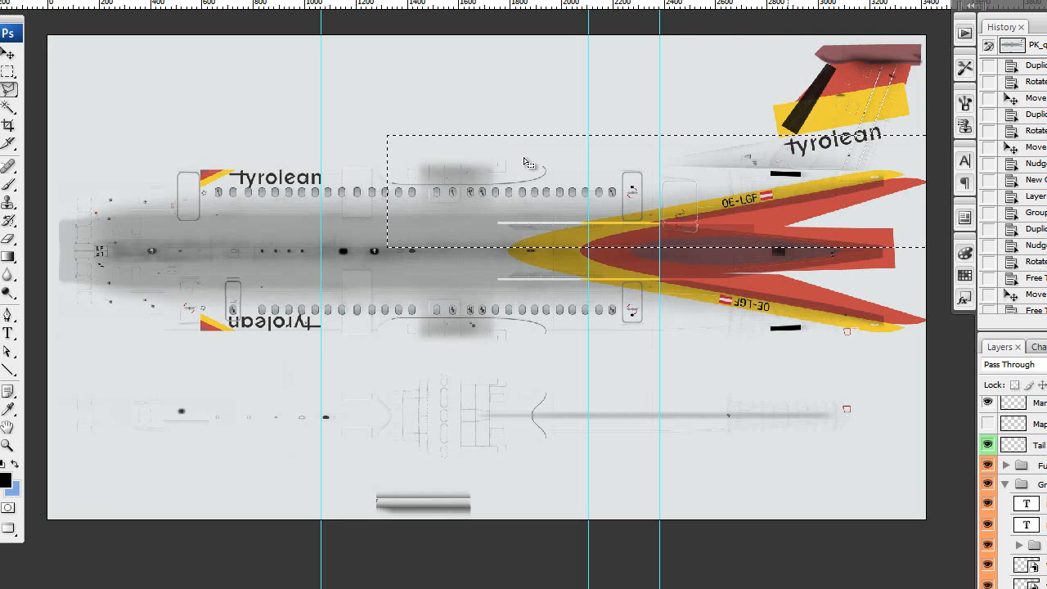
pyautogui.moveTo(422, 221); pyautogui.dragTo(92, 456)
pyautogui.click(987, 423)
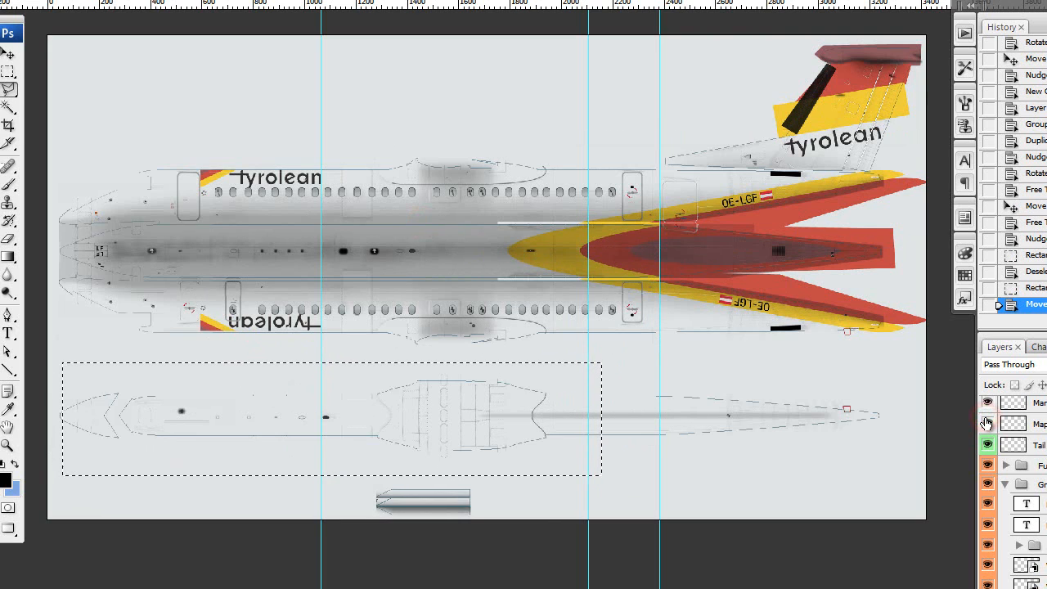
pyautogui.moveTo(540, 438)
pyautogui.mouseDown()
pyautogui.moveTo(515, 436)
pyautogui.moveTo(540, 439)
pyautogui.mouseUp()
pyautogui.click(987, 423)
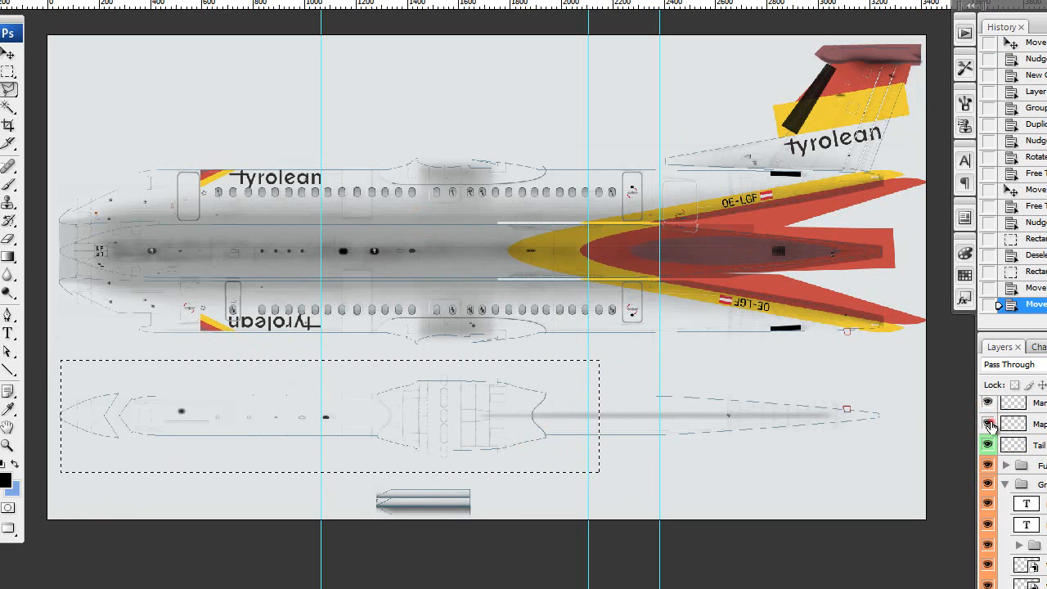
# Copy the framed belly section merged and paste it as a new layer in q400ext1.psd, with the old selection dropped first
pyautogui.click(14, 1)
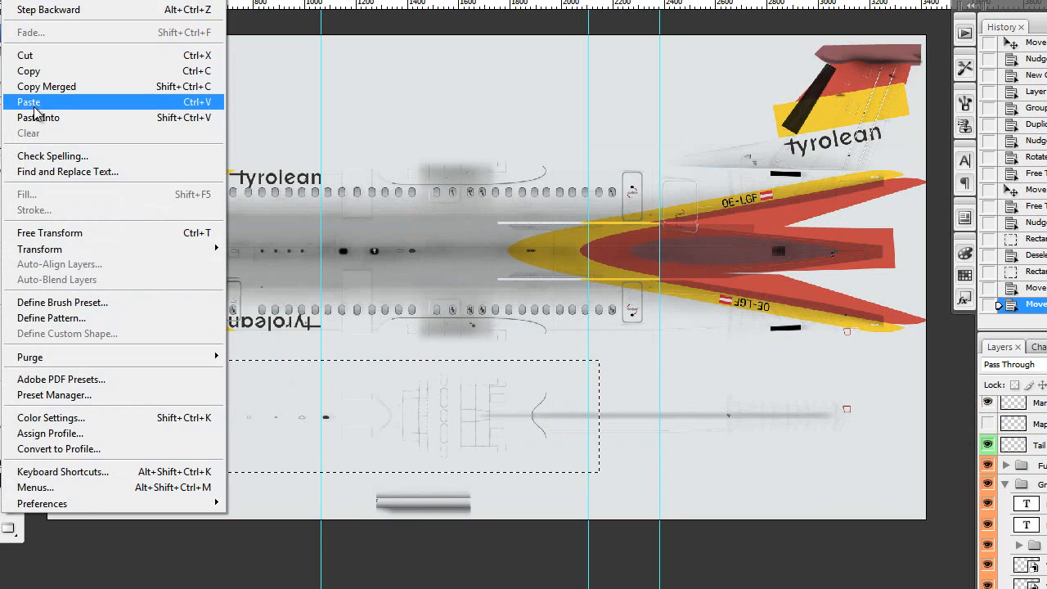
pyautogui.click(42, 85)
pyautogui.click(269, 1)
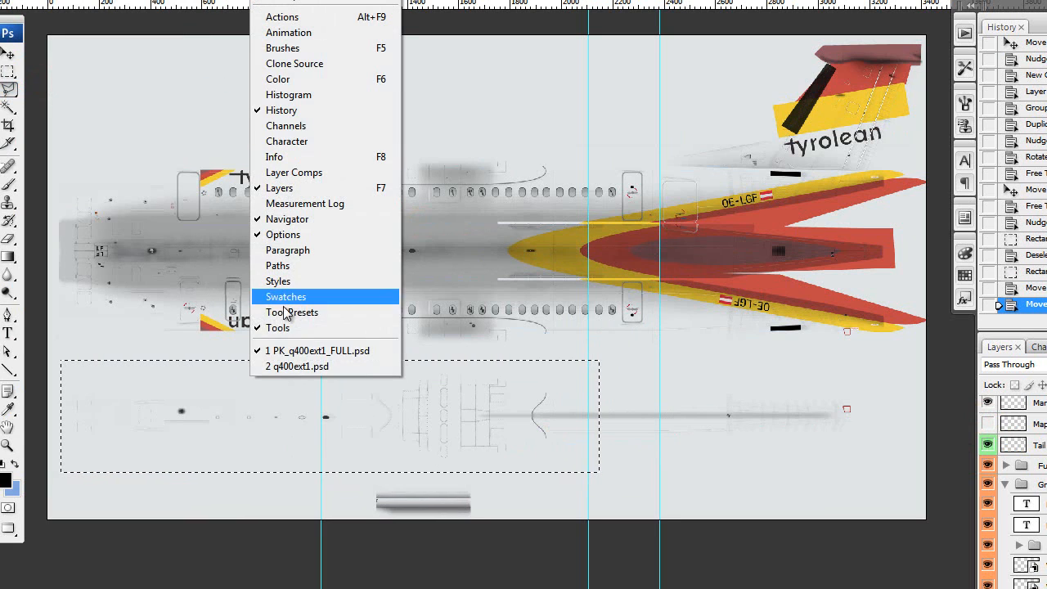
pyautogui.click(288, 368)
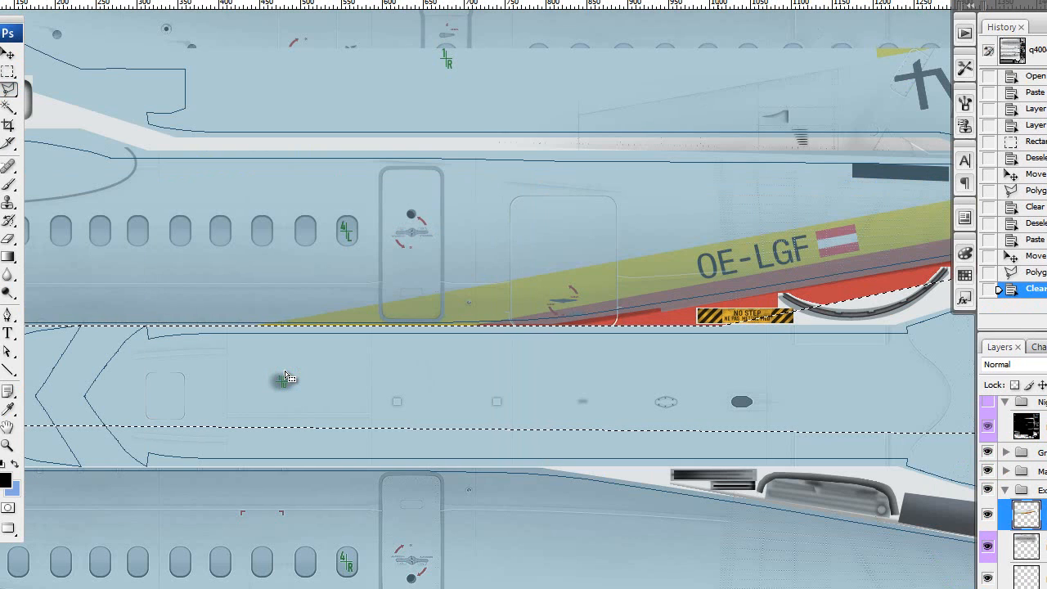
pyautogui.click(283, 345)
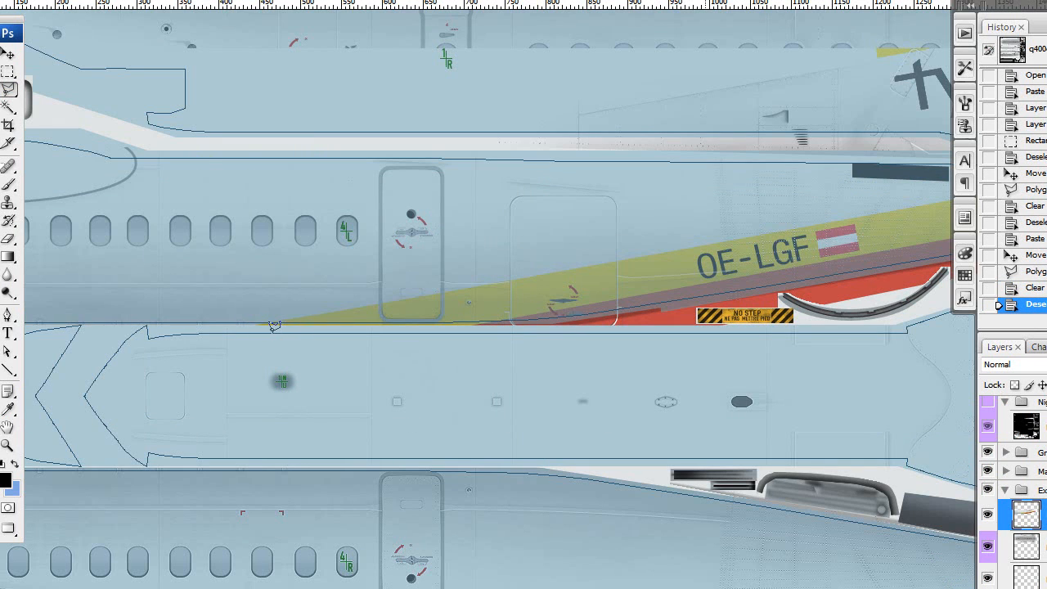
pyautogui.hotkey('ctrl', 'v')
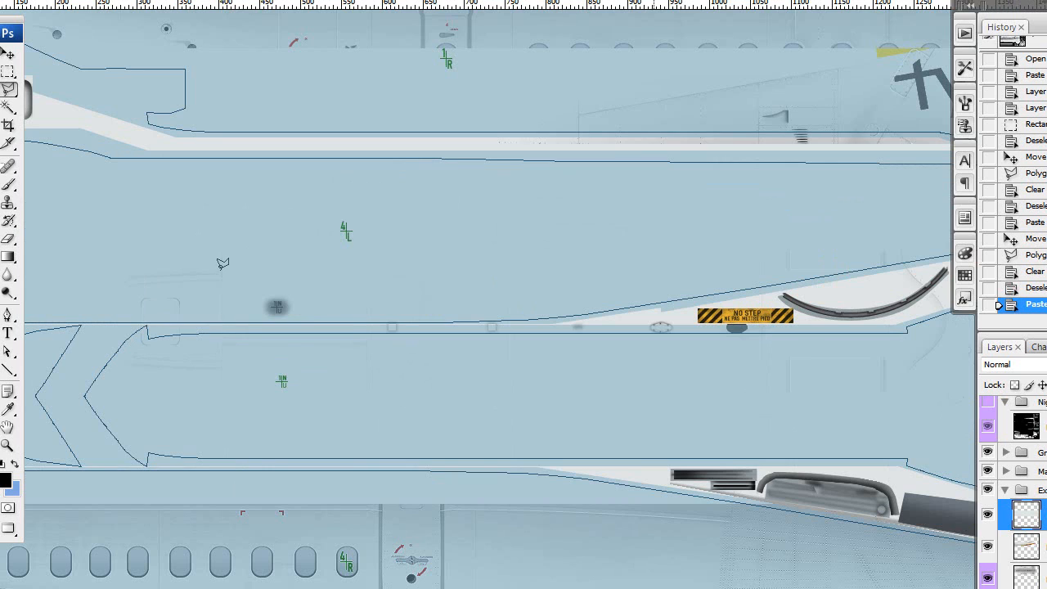
# Move the pasted belly layer down onto the belly strip and nudge it right until its dark spot sits on the green marker
pyautogui.press('v')
pyautogui.moveTo(257, 270); pyautogui.dragTo(259, 345)
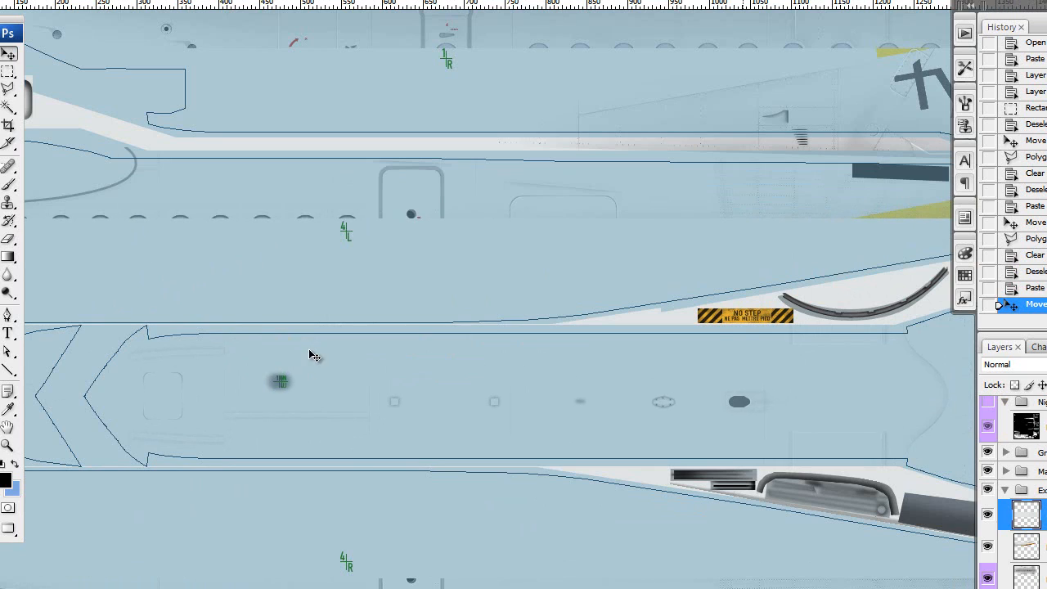
pyautogui.press('Right')
pyautogui.press('Right')
pyautogui.press('Right')
# Outline the belly layer's overlap on the 3/L and 4/L side strip with the Polygonal Lasso and clear it
pyautogui.moveTo(573, 294); pyautogui.dragTo(363, 257)
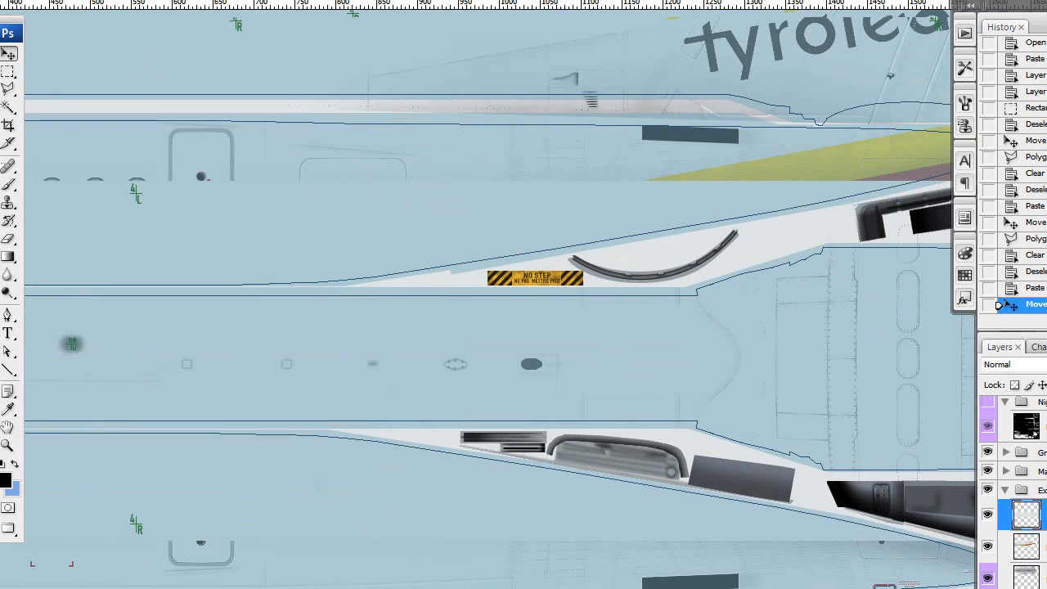
pyautogui.press('l')
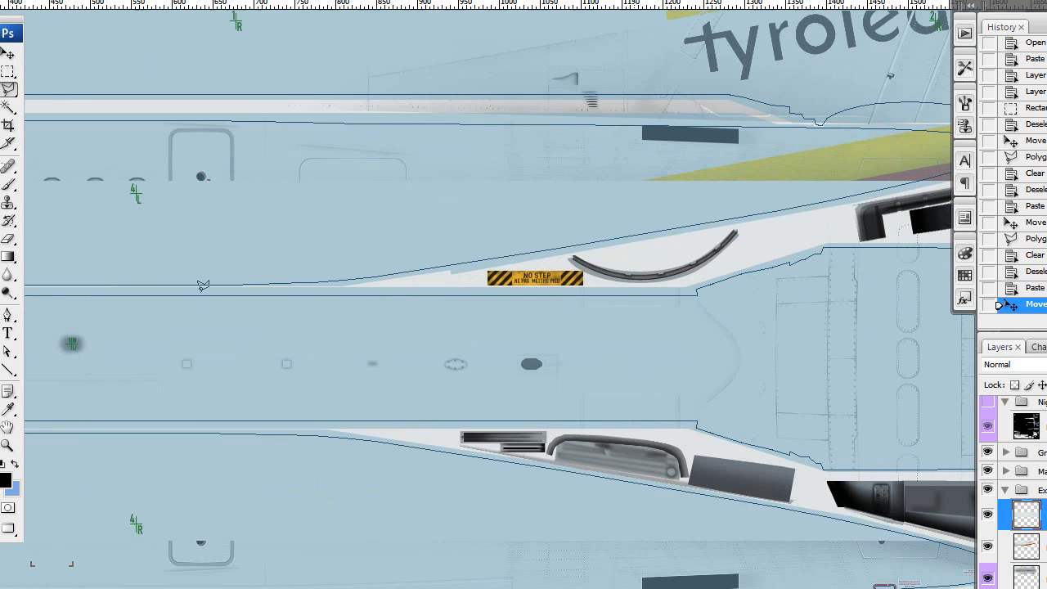
pyautogui.hscroll(-10, 499, 295)
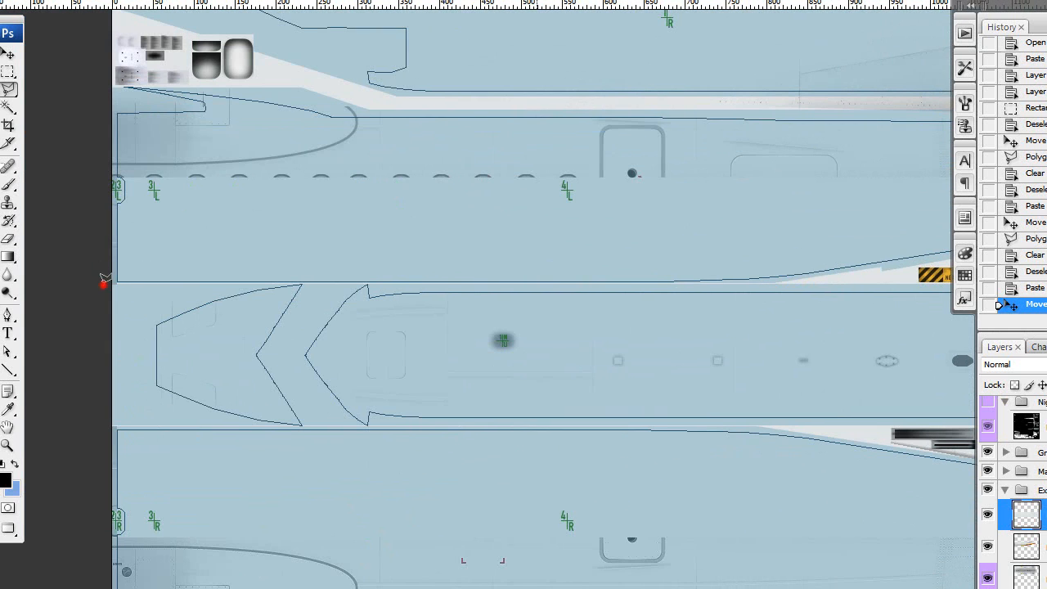
pyautogui.click(103, 282)
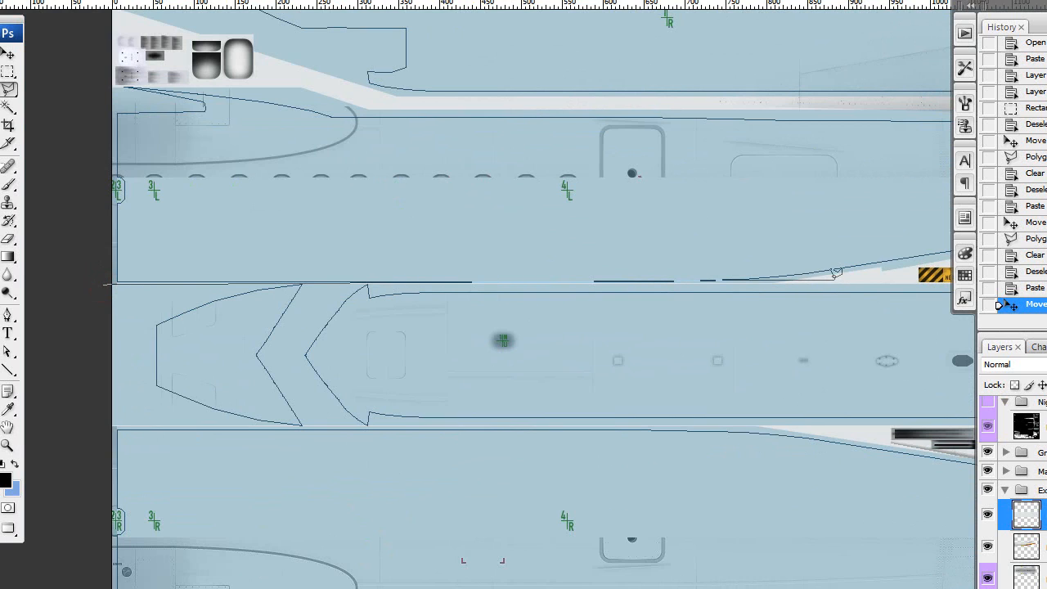
pyautogui.click(834, 281)
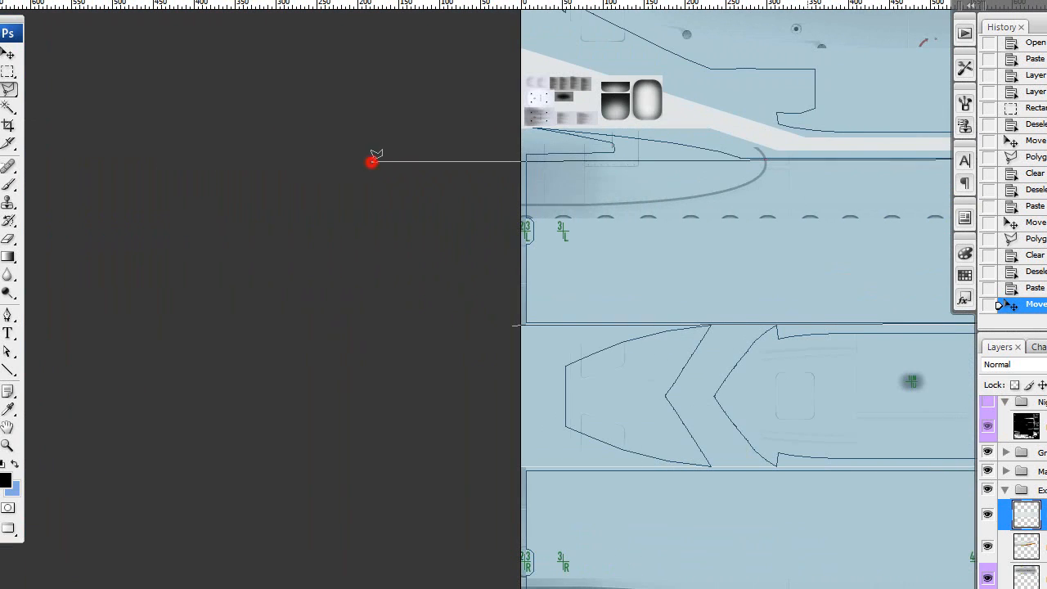
pyautogui.click(514, 327)
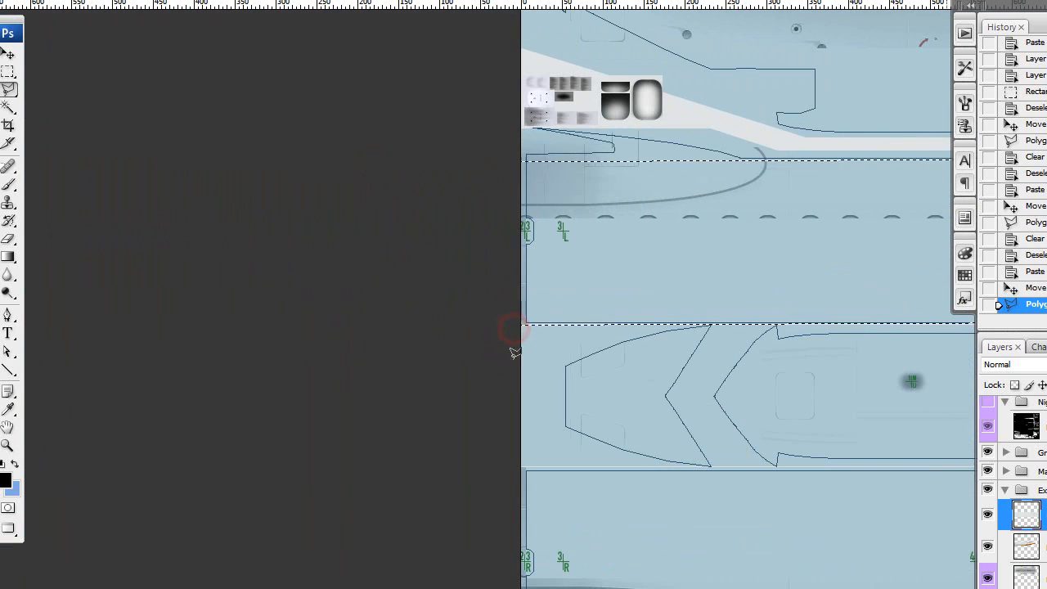
pyautogui.press('Delete')
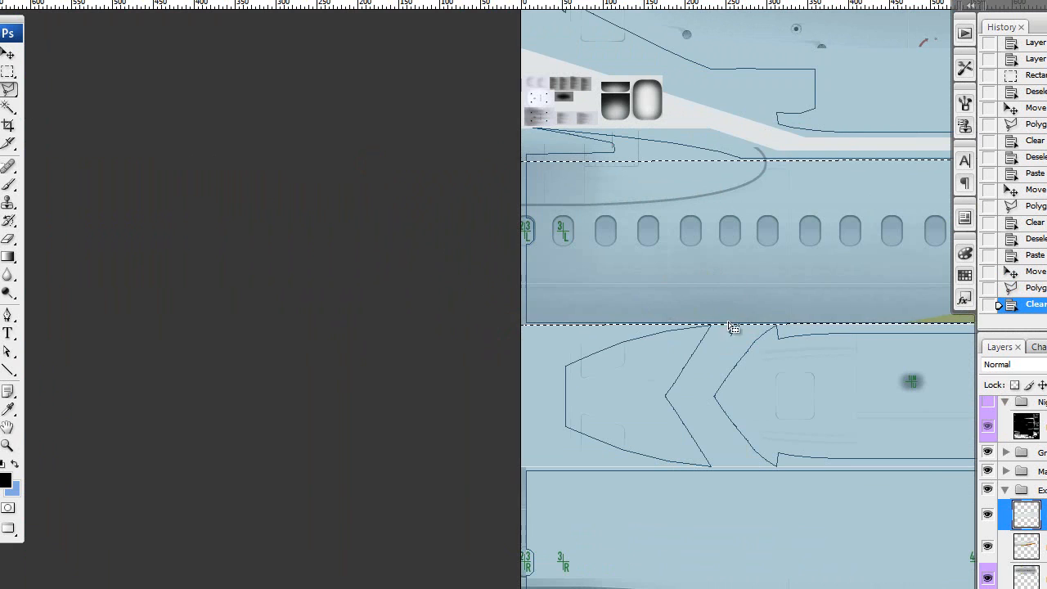
# Outline the belly layer's overlap below the belly strip with the Polygonal Lasso and clear it off the 3/R and 4/R side strip
pyautogui.moveTo(654, 344); pyautogui.dragTo(493, 175)
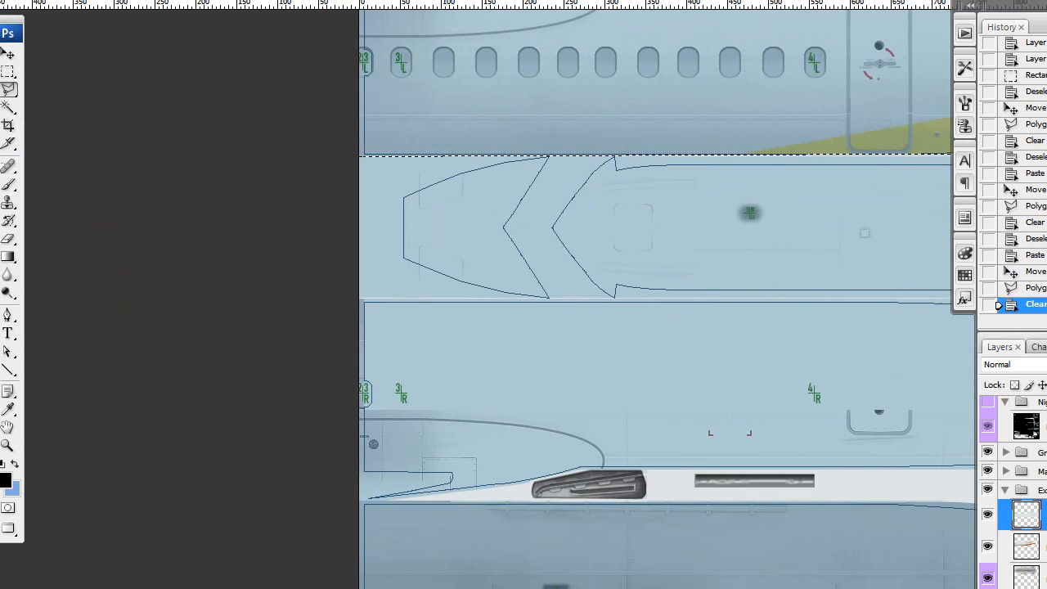
pyautogui.click(356, 299)
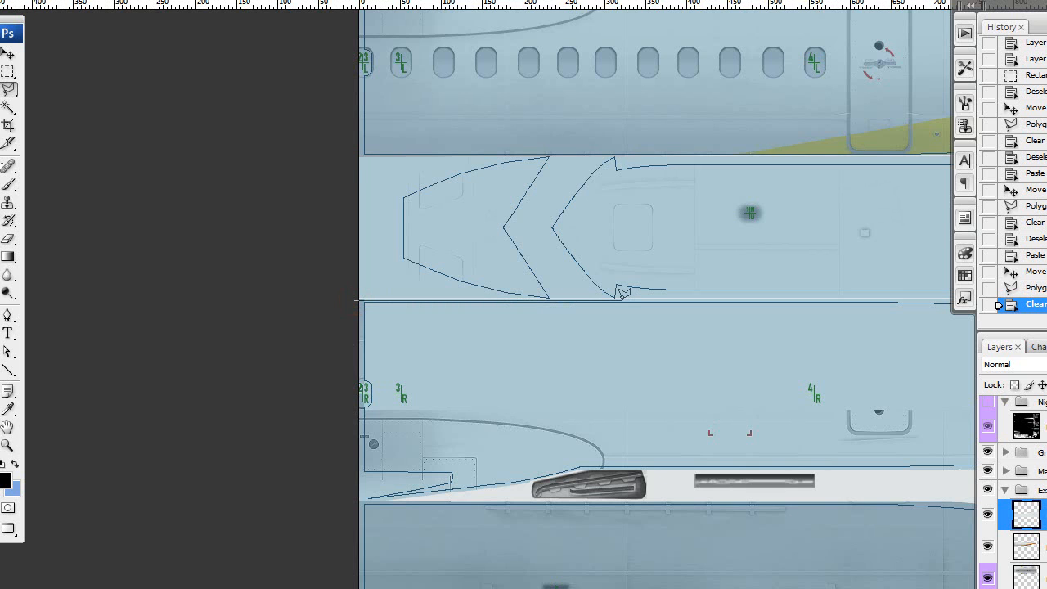
pyautogui.click(623, 299)
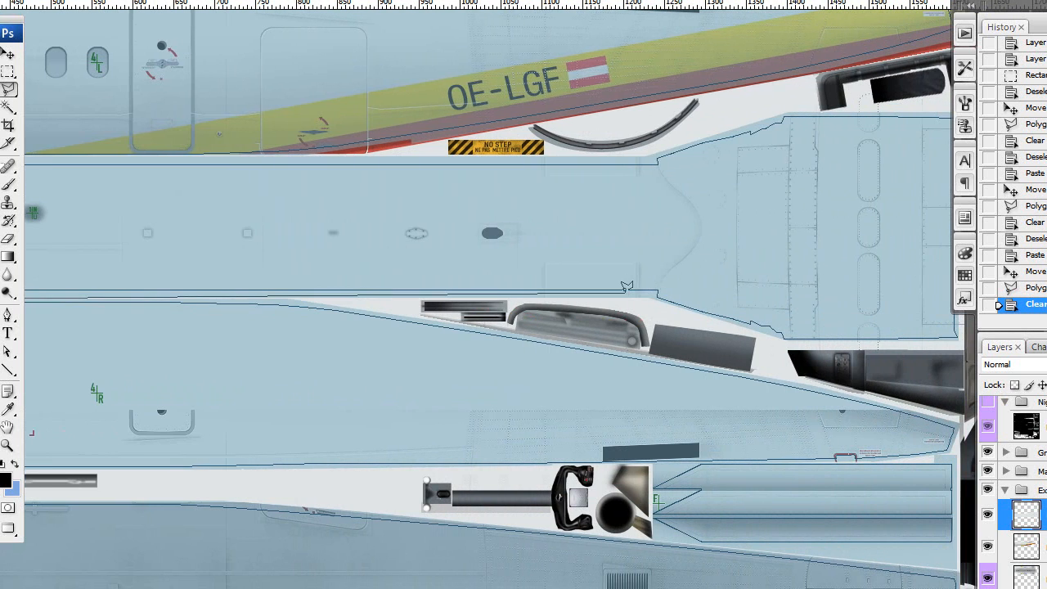
pyautogui.click(630, 293)
pyautogui.click(923, 424)
pyautogui.click(917, 503)
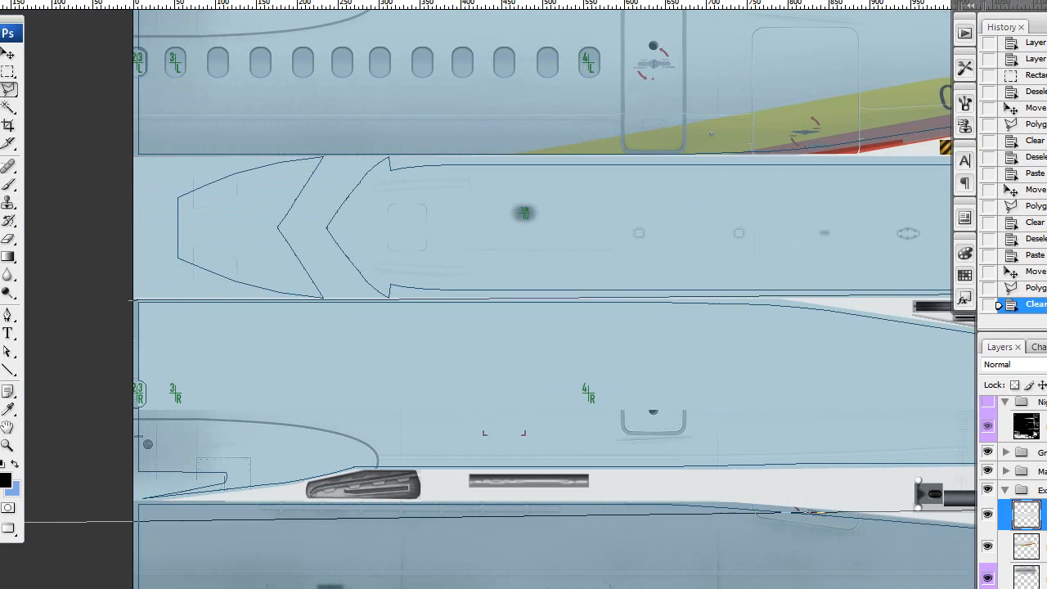
pyautogui.click(324, 479)
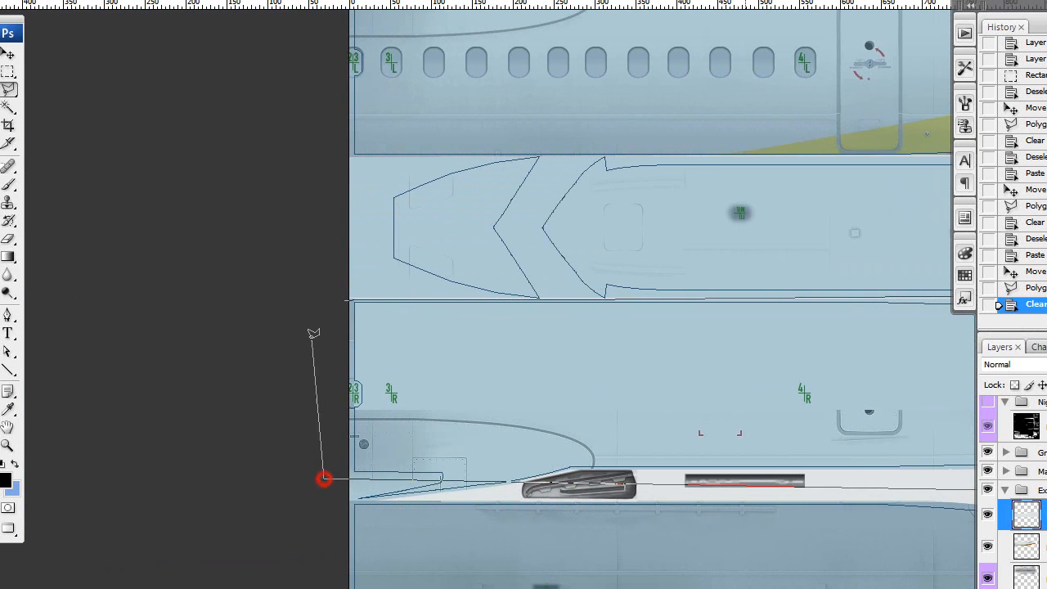
pyautogui.click(346, 299)
pyautogui.press('Delete')
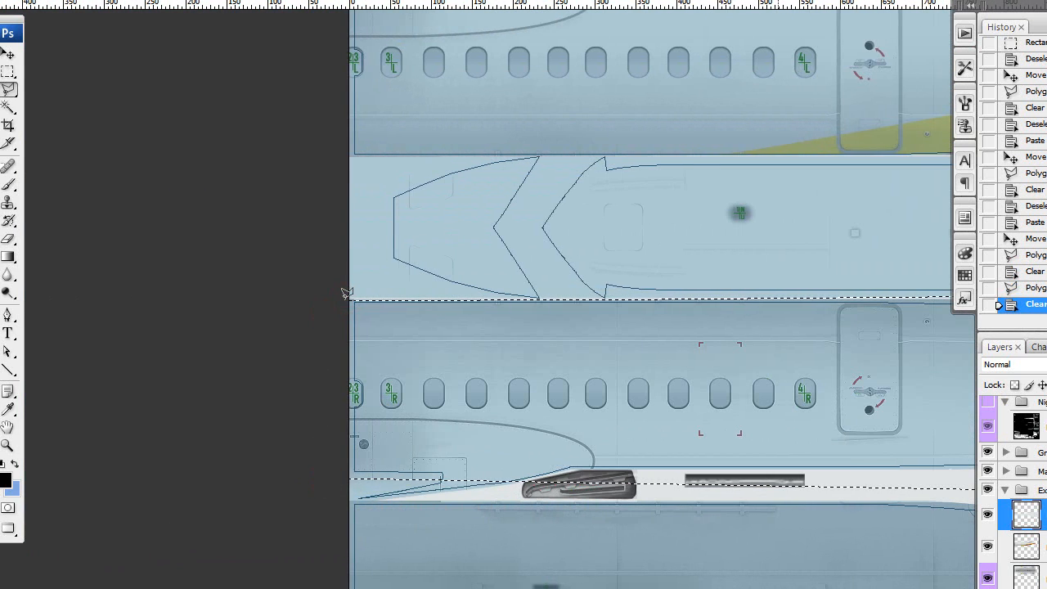
# Switch to PK_q400ext1_FULL.psd, move the selection frame over the right-side rear fuselage with its tail stripes and copy it merged
pyautogui.moveTo(212, 315); pyautogui.dragTo(188, 247)
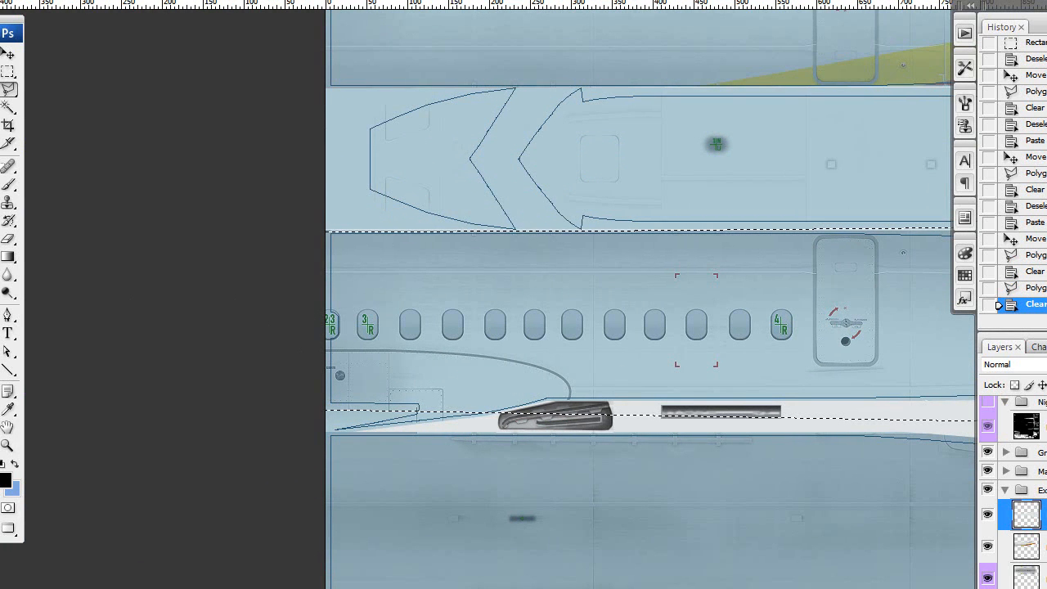
pyautogui.hotkey('alt', 'w')
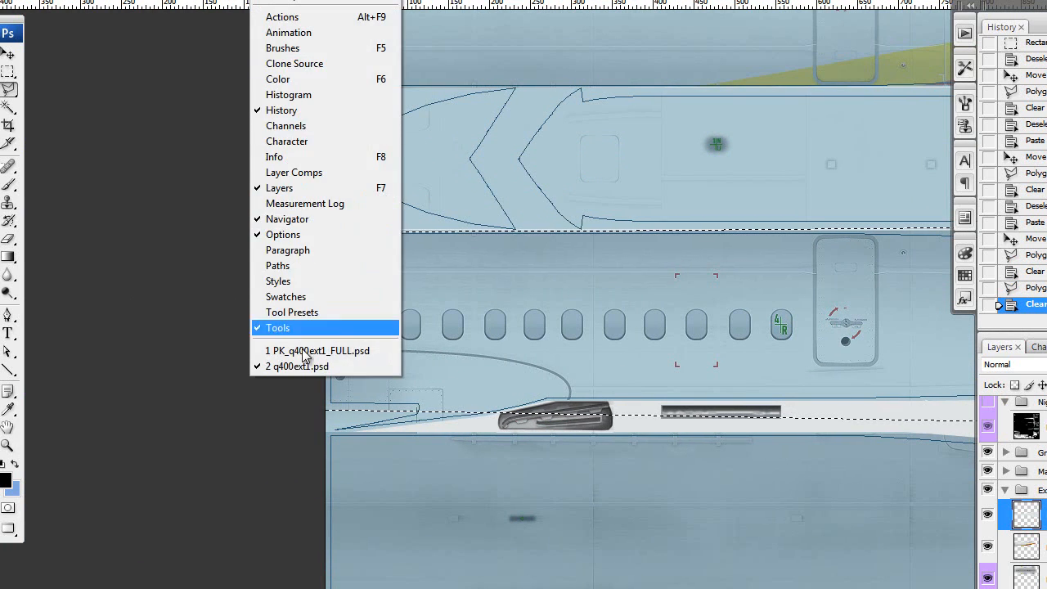
pyautogui.click(303, 349)
pyautogui.moveTo(291, 417); pyautogui.dragTo(609, 317)
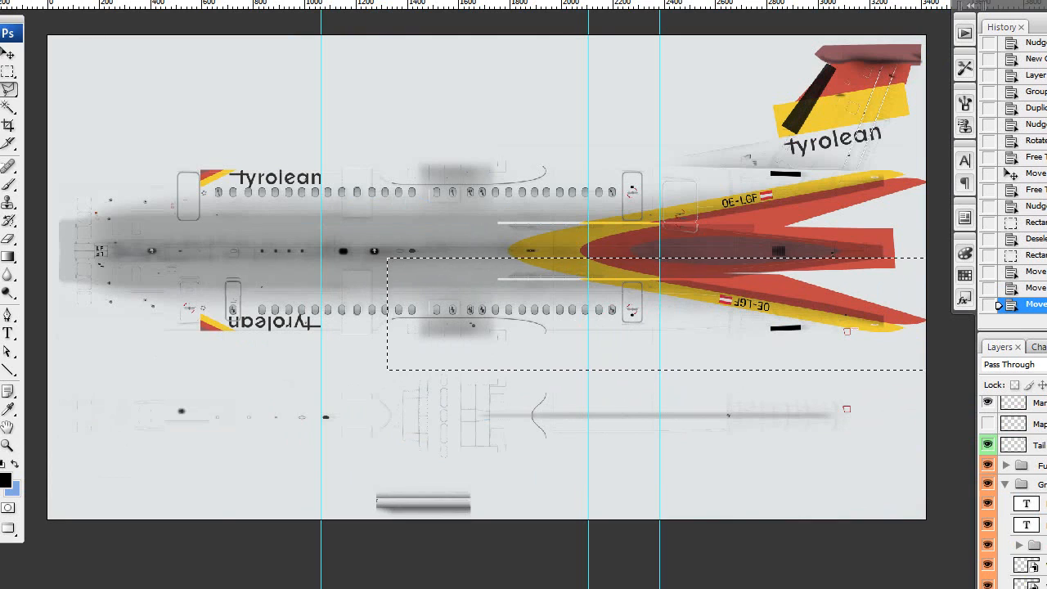
pyautogui.hotkey('alt', 'e')
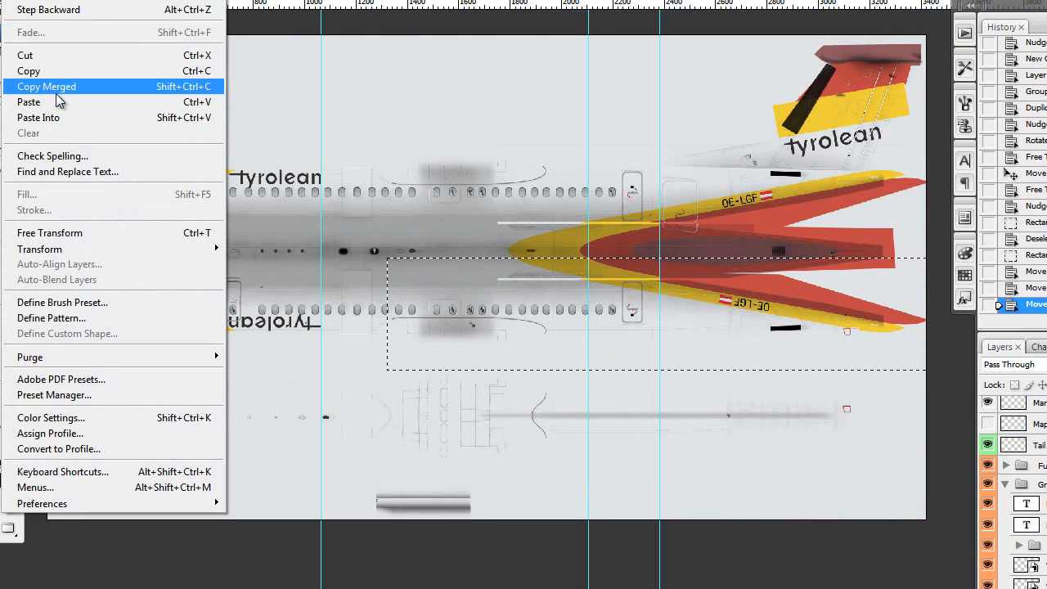
pyautogui.click(56, 86)
# Return to q400ext1.psd, drop the existing selection and paste the copied right-side rear fuselage section as a new layer
pyautogui.hotkey('alt', 'w')
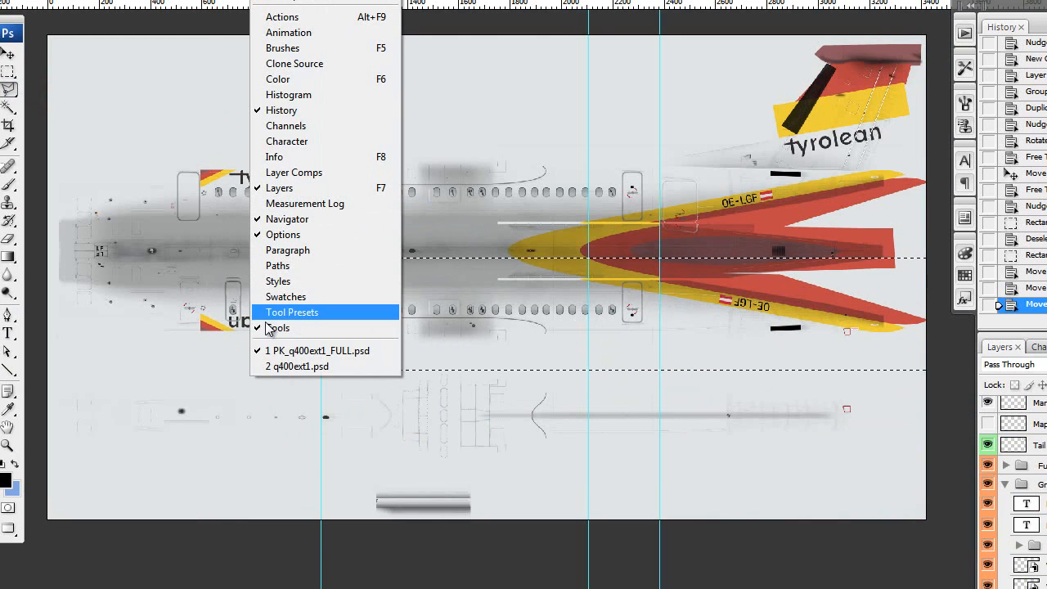
pyautogui.click(275, 349)
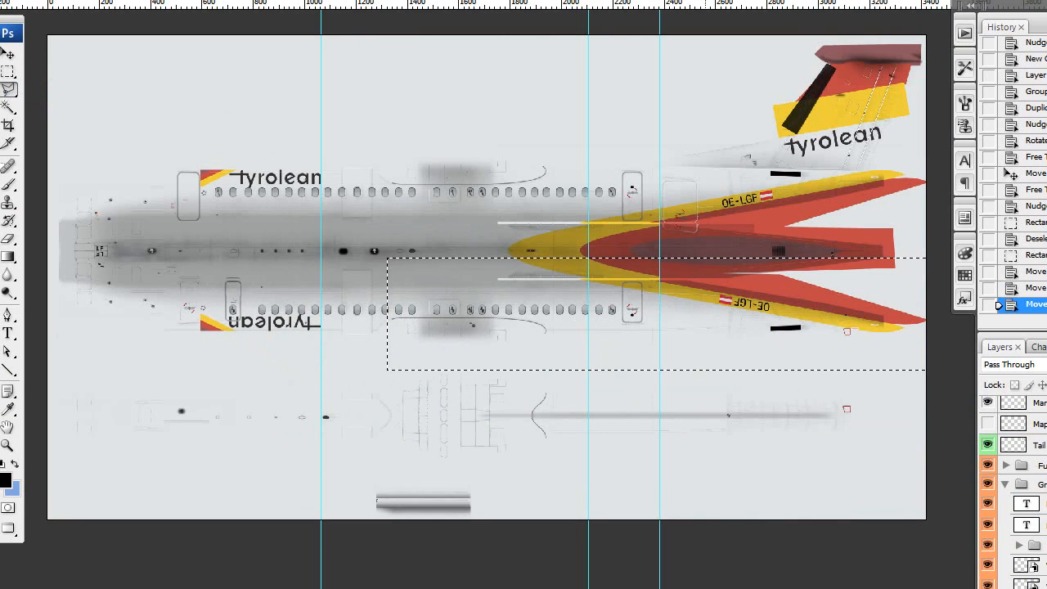
pyautogui.hotkey('alt', 'w')
pyautogui.click(306, 367)
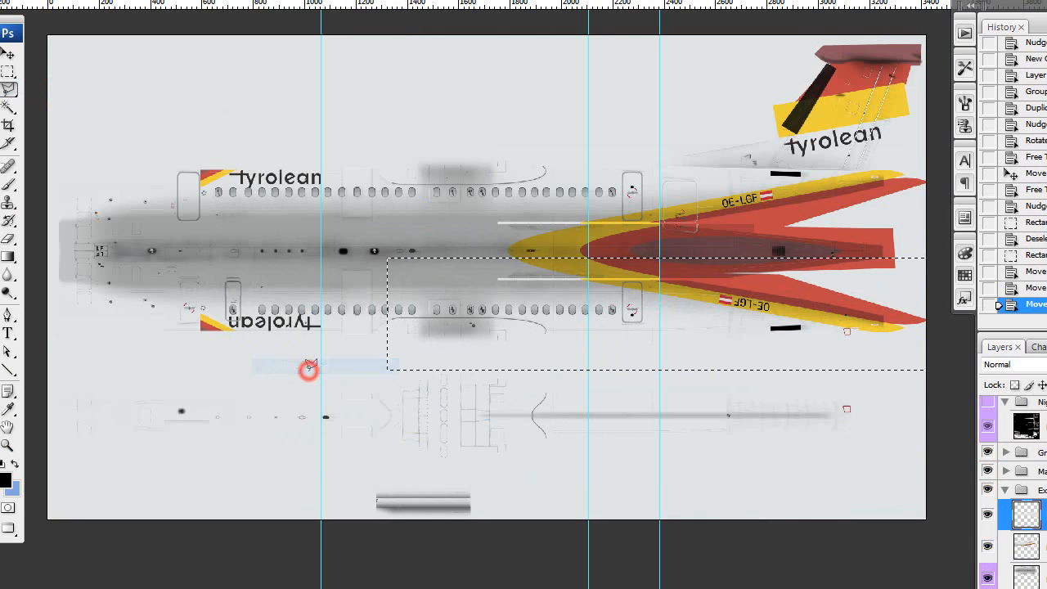
pyautogui.scroll(-5, 367, 381)
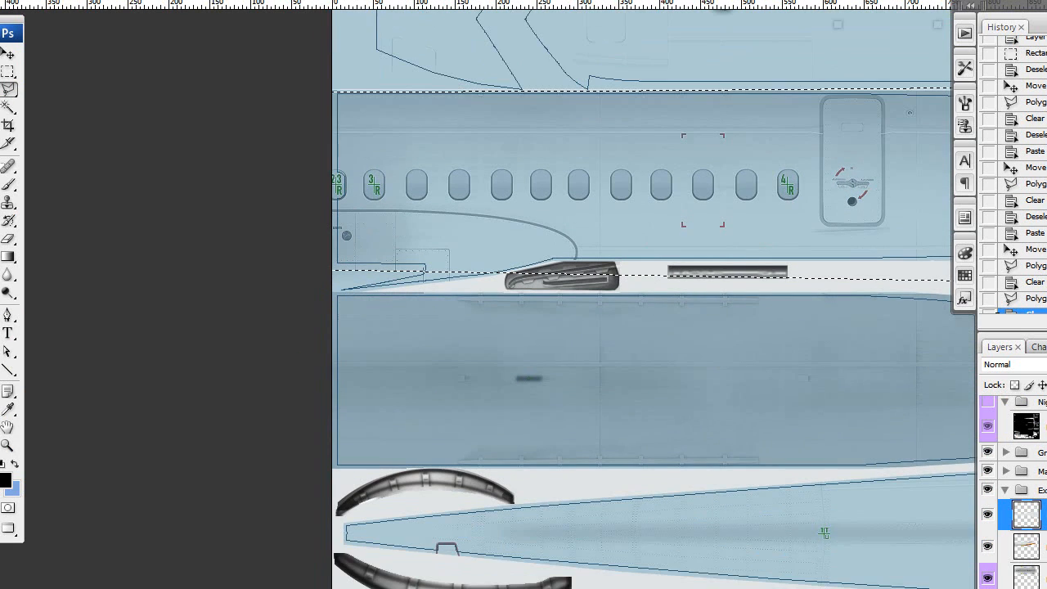
pyautogui.moveTo(654, 286); pyautogui.dragTo(434, 490)
pyautogui.click(425, 313)
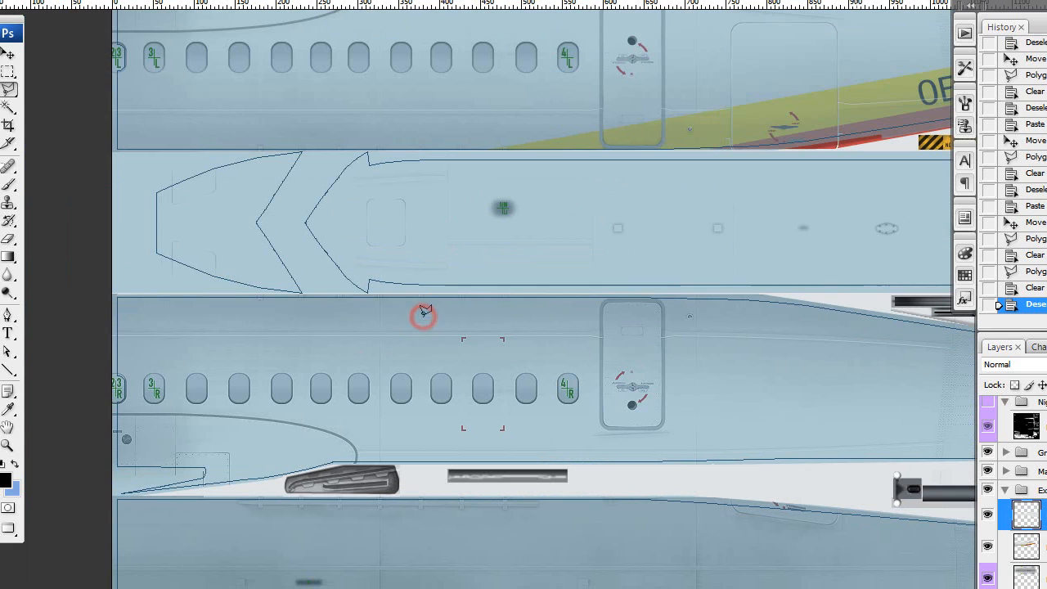
pyautogui.hotkey('ctrl', 'v')
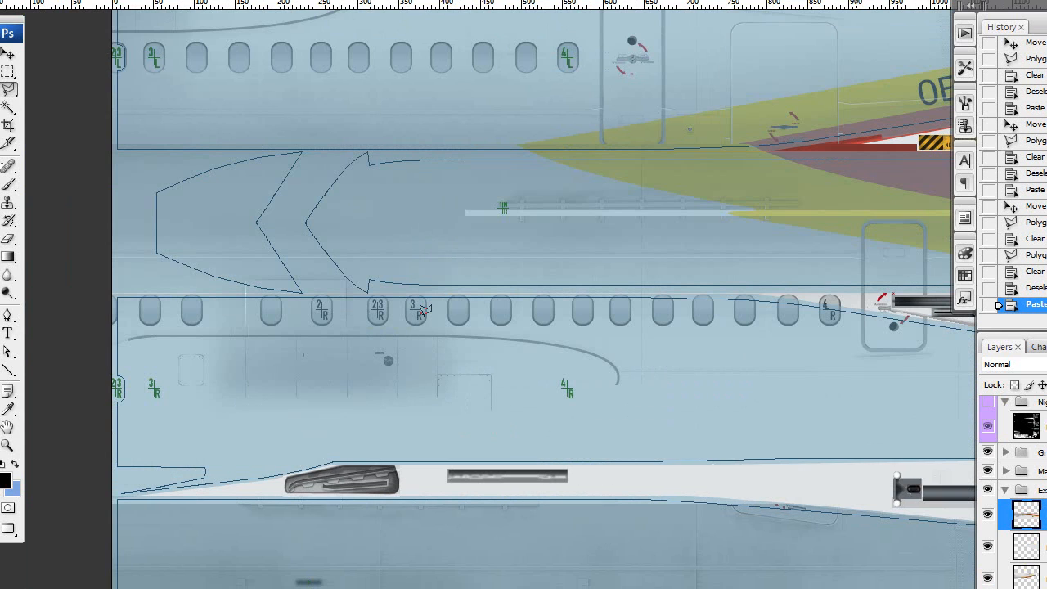
# Move the pasted right-side layer over the 3/R and 4/R strip and nudge it up until its windows match the markers
pyautogui.moveTo(483, 319); pyautogui.dragTo(658, 375)
pyautogui.press('Up')
pyautogui.press('Up')
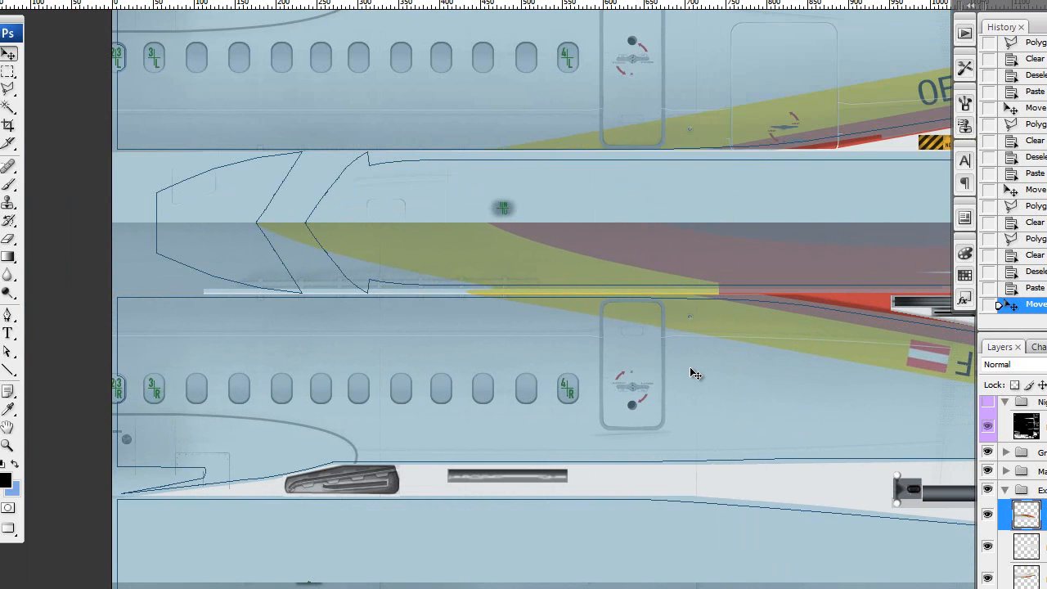
# Outline the right-side layer's overlap above the 3/R and 4/R strip with the Polygonal Lasso and clear it off the belly strip
pyautogui.hscroll(3, 531, 295)
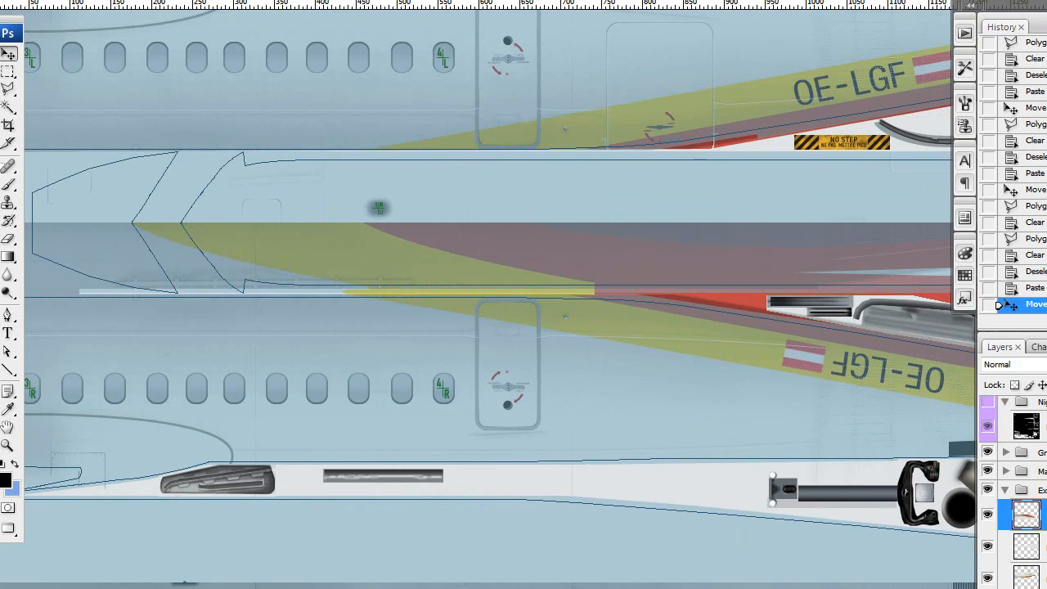
pyautogui.hscroll(-1, 531, 295)
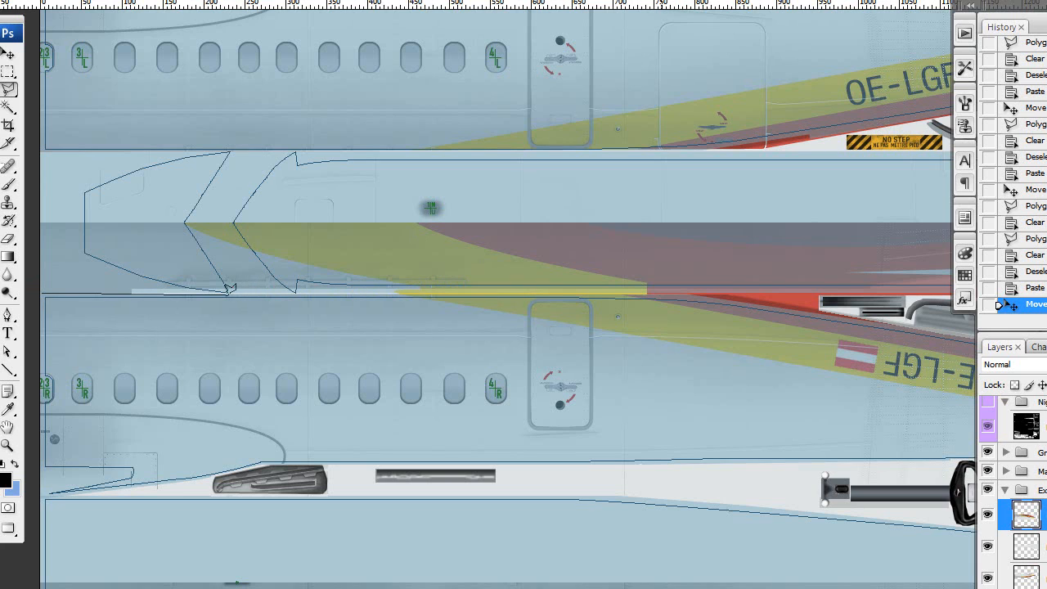
pyautogui.click(510, 288)
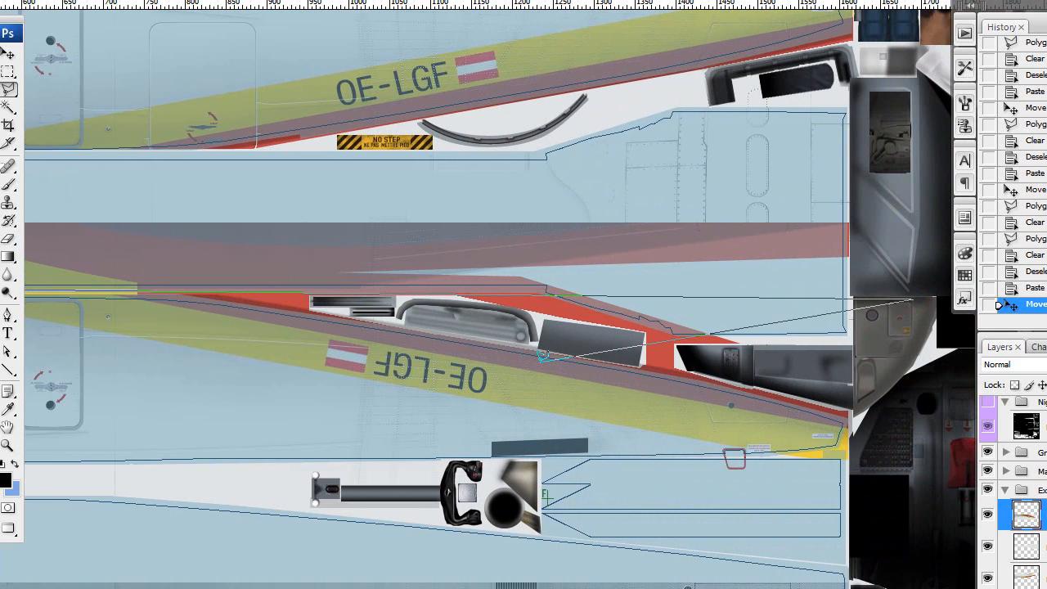
pyautogui.click(448, 302)
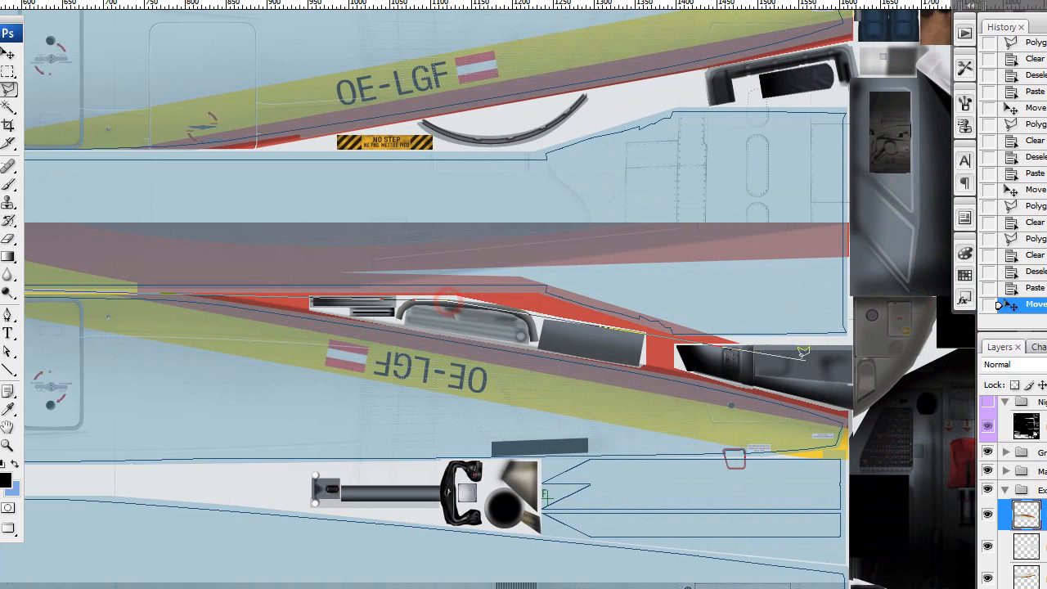
pyautogui.click(857, 384)
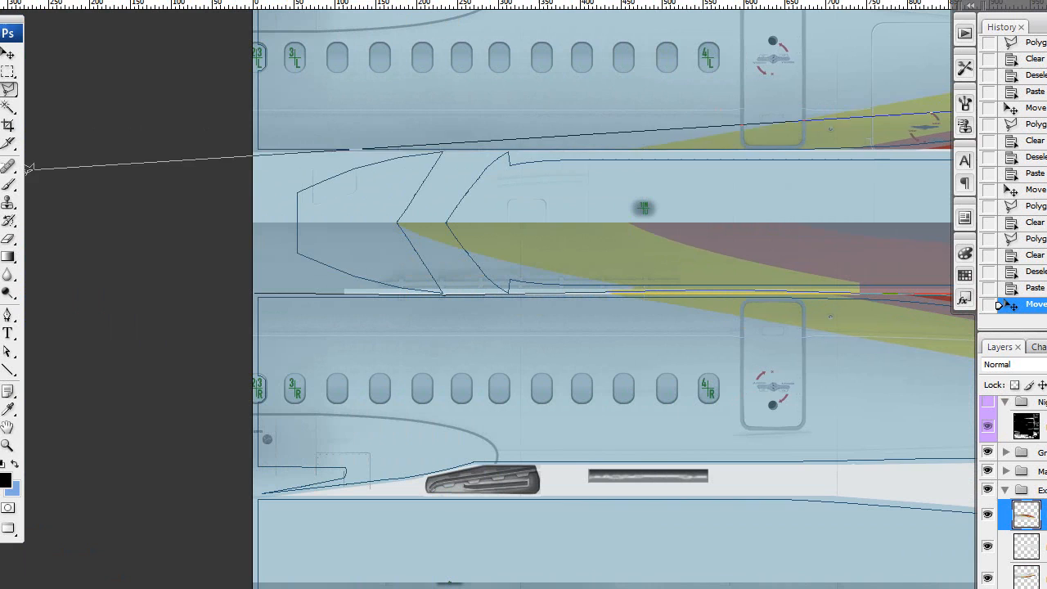
pyautogui.click(165, 133)
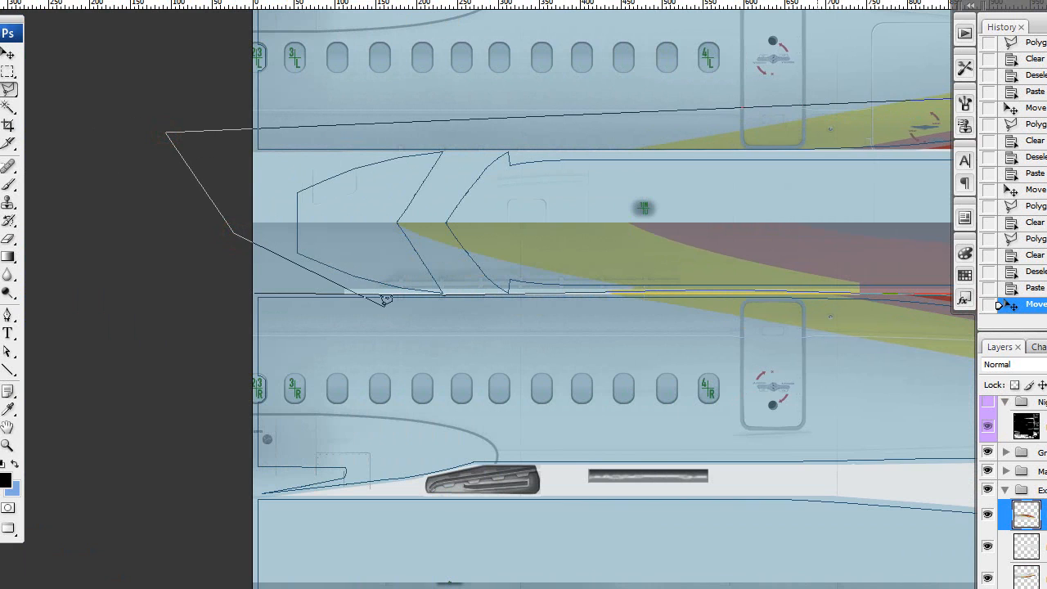
pyautogui.doubleClick(253, 292)
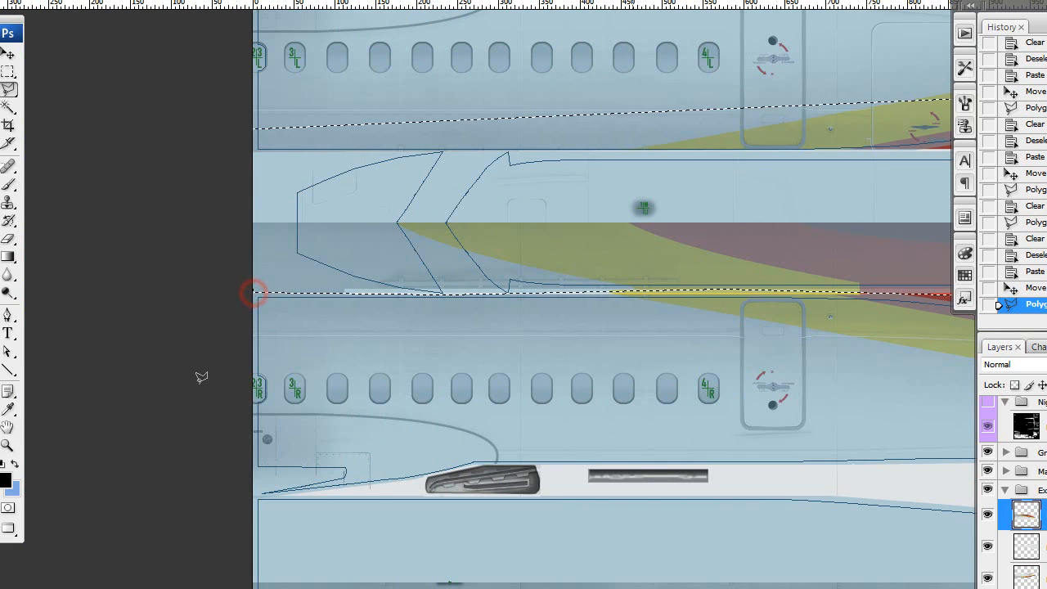
pyautogui.press('Delete')
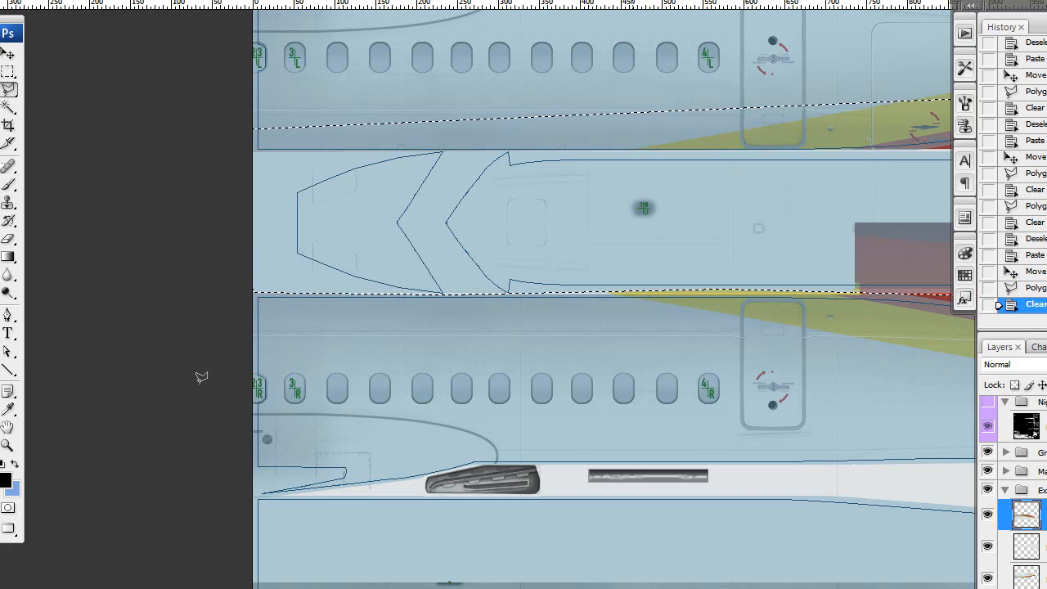
# Outline the right-side layer's excess below the 3/R and 4/R strip with the Polygonal Lasso and clear it off the fuselage strip underneath
pyautogui.scroll(-2, 330, 378)
pyautogui.scroll(-1, 330, 377)
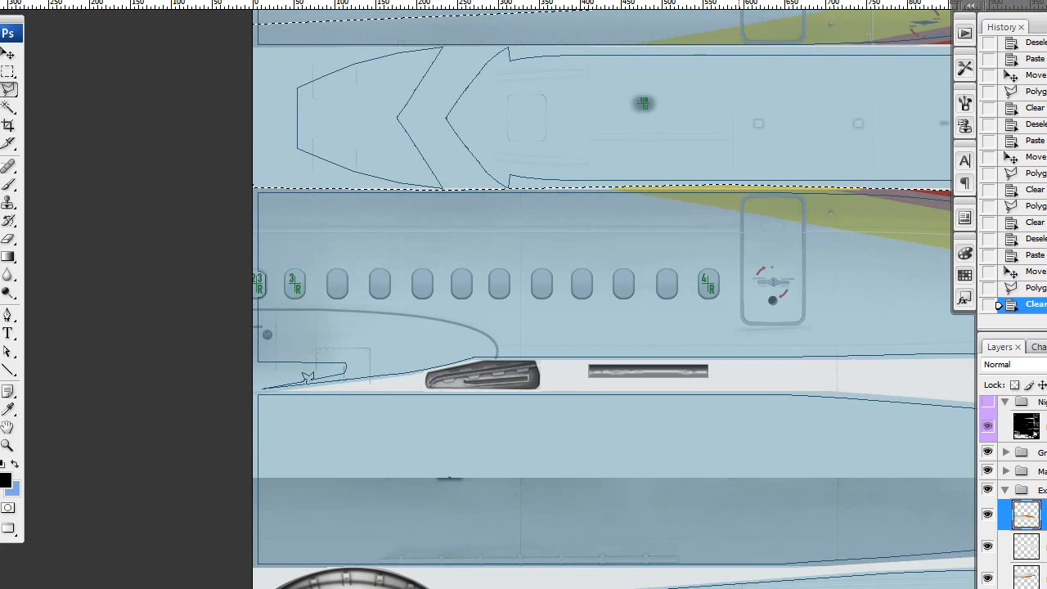
pyautogui.click(246, 392)
pyautogui.click(365, 387)
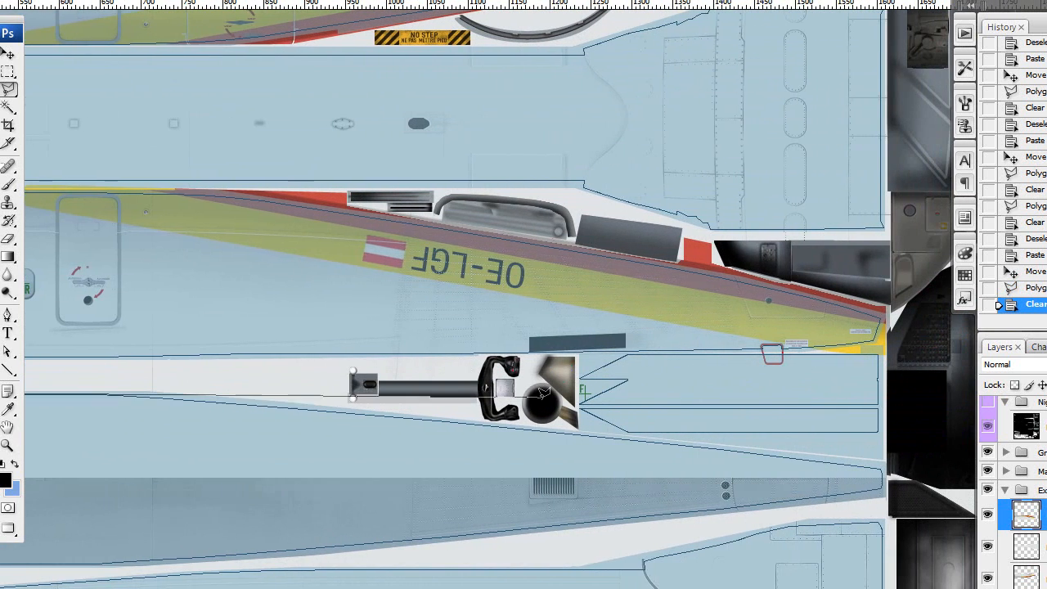
pyautogui.click(940, 468)
pyautogui.click(711, 514)
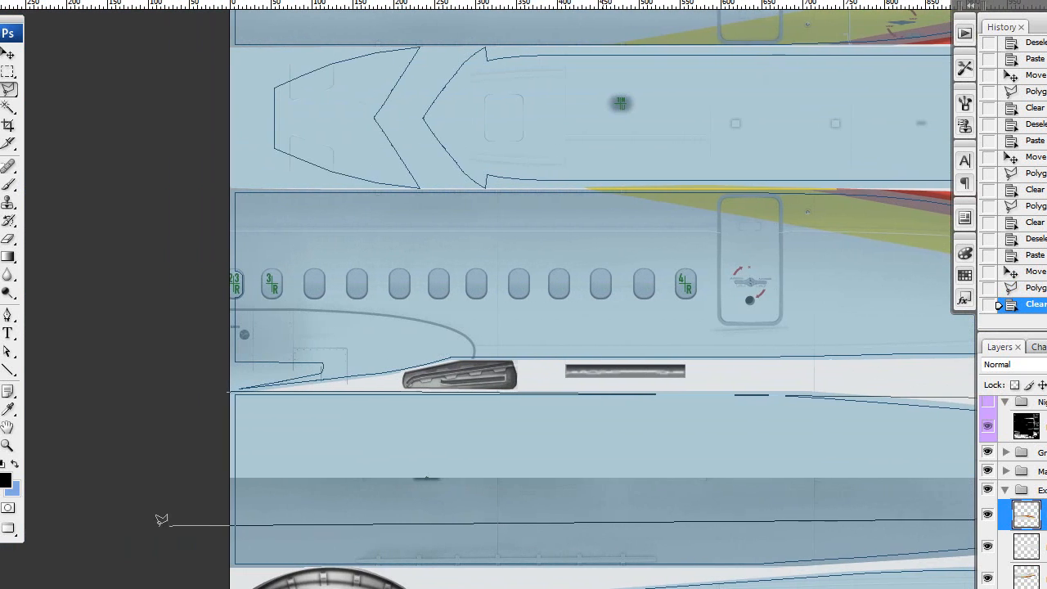
pyautogui.click(207, 507)
pyautogui.click(229, 389)
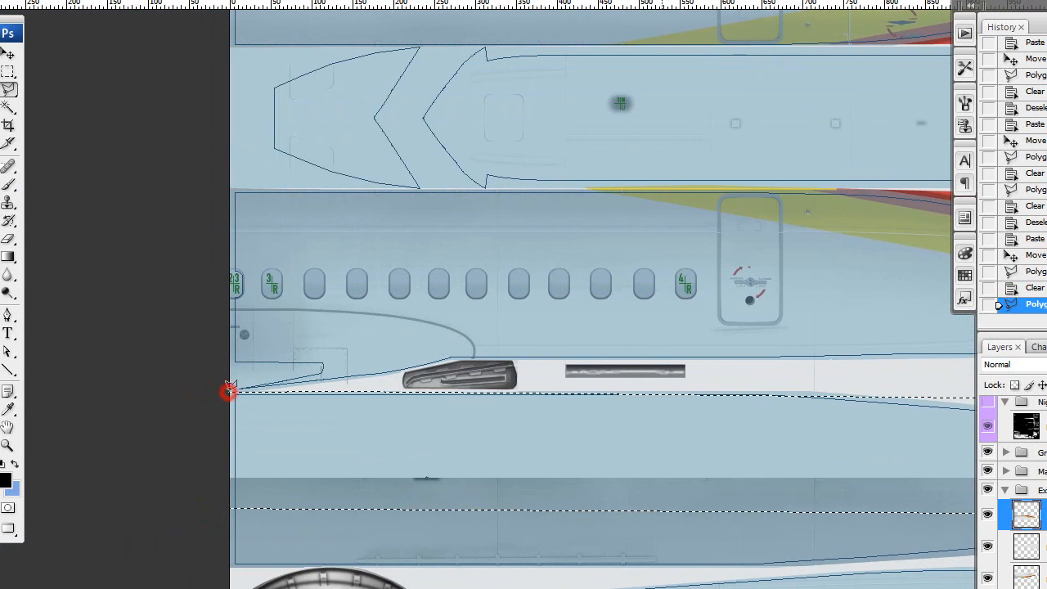
pyautogui.press('Delete')
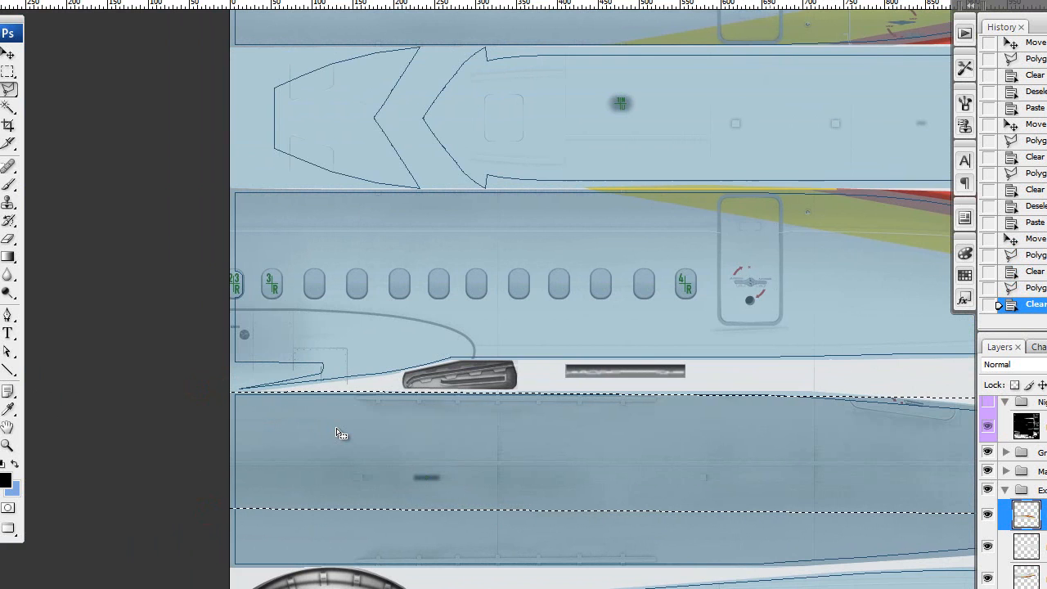
# Nudge the selection up slightly and clear the leftover sliver of the right-side layer along its upper edge
pyautogui.press('Up')
pyautogui.press('Up')
pyautogui.press('Up')
pyautogui.press('Delete')
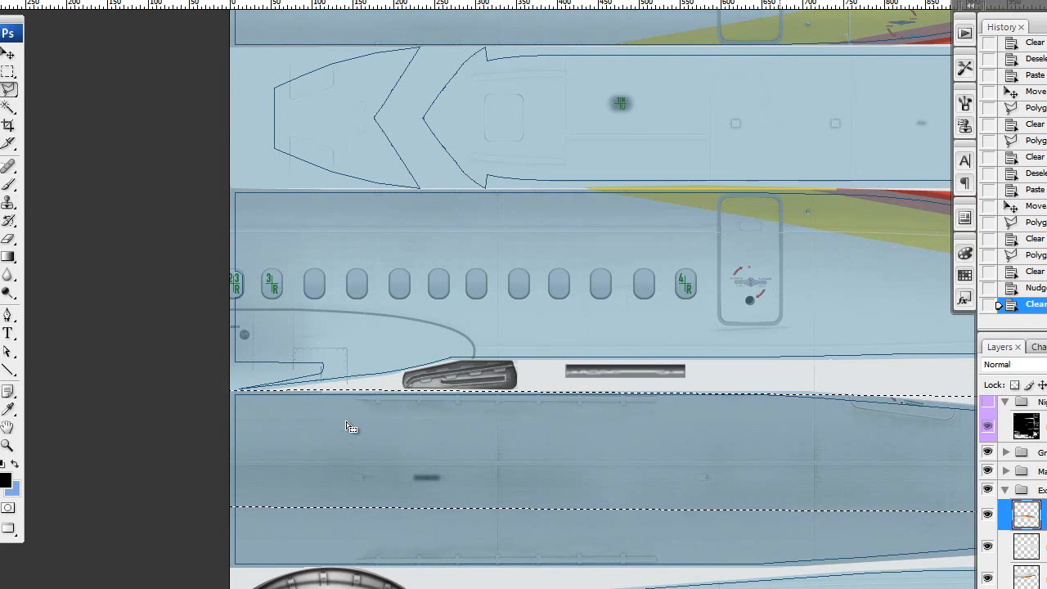
# Outline the narrow pointed panels below the right-side tail end with the Polygonal Lasso and clear the right-side layer's overlap from them
pyautogui.moveTo(736, 409); pyautogui.dragTo(95, 405)
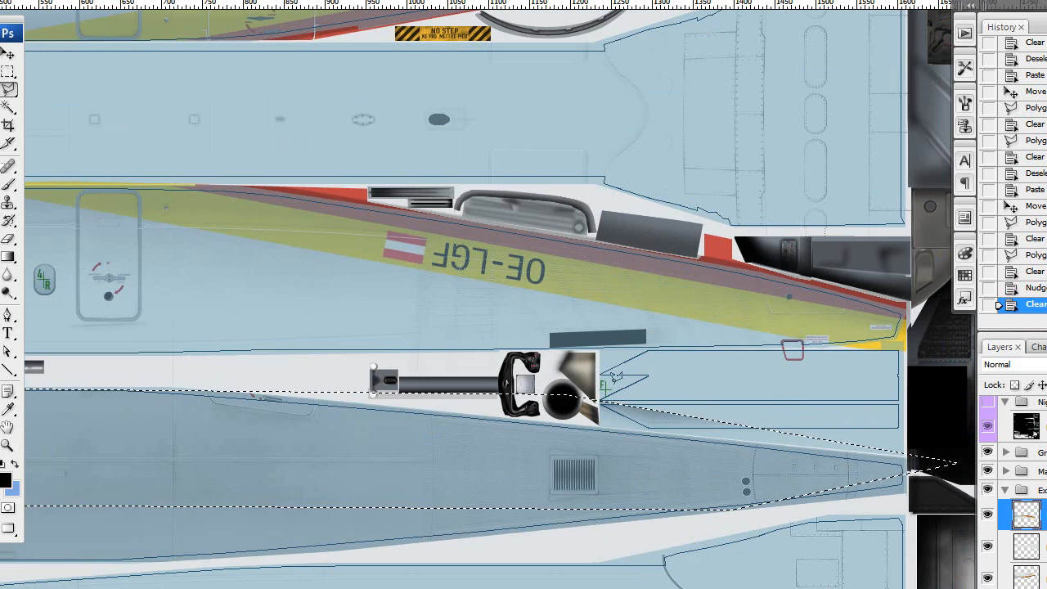
pyautogui.click(595, 355)
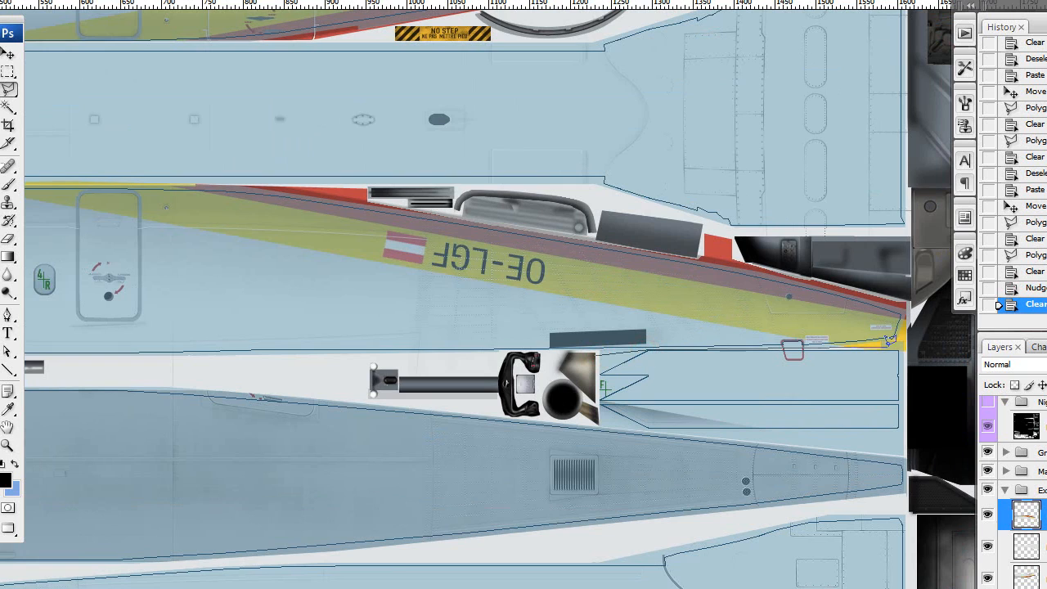
pyautogui.click(905, 447)
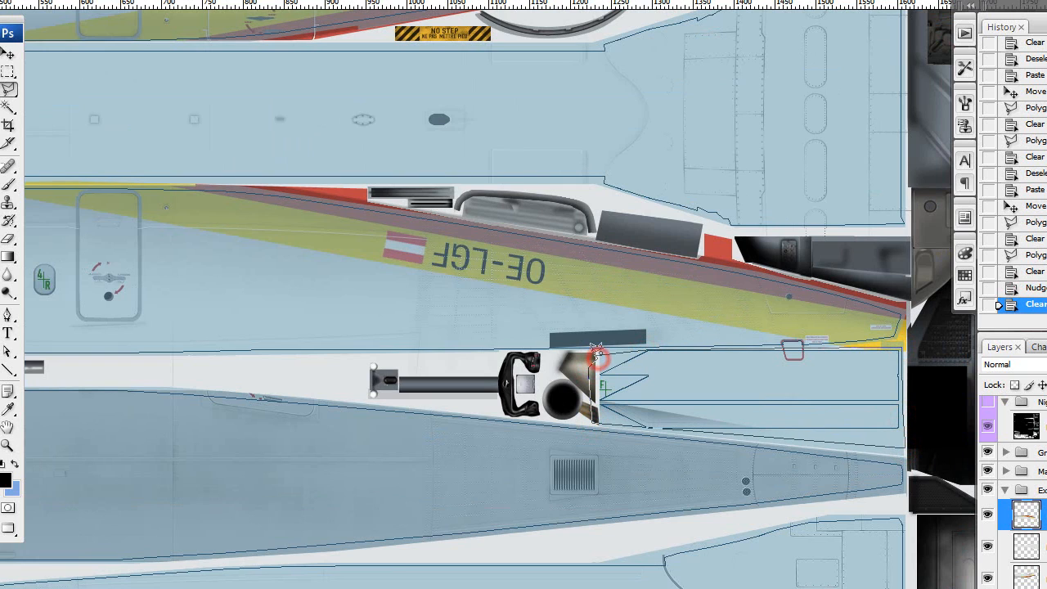
pyautogui.click(597, 355)
pyautogui.press('Delete')
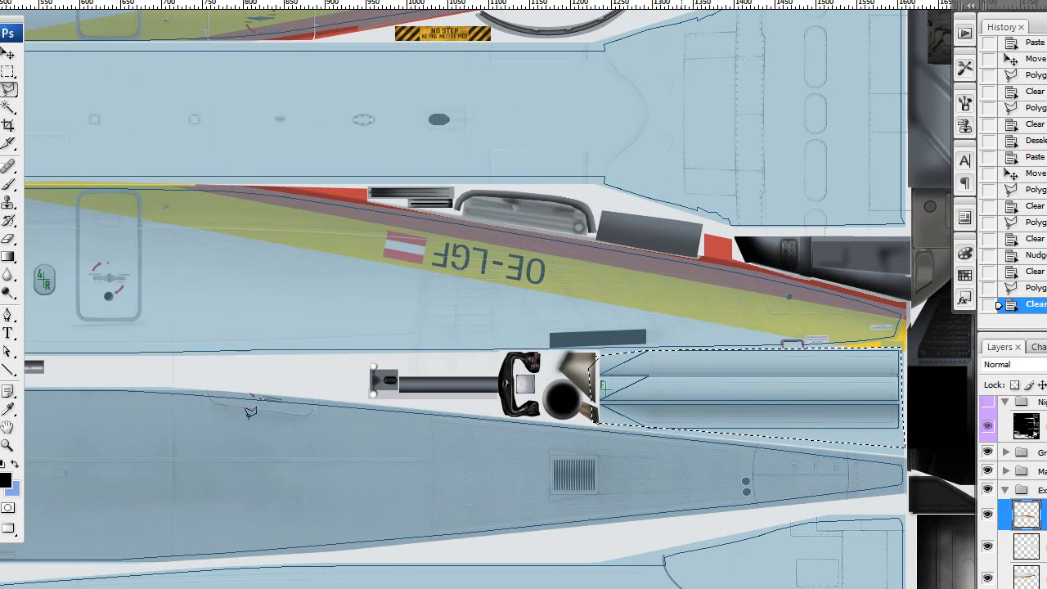
# Compare the remaining lower fuselage strips in q400ext1.psd with the full livery in PK_q400ext1_FULL.psd
pyautogui.scroll(-4, 233, 413)
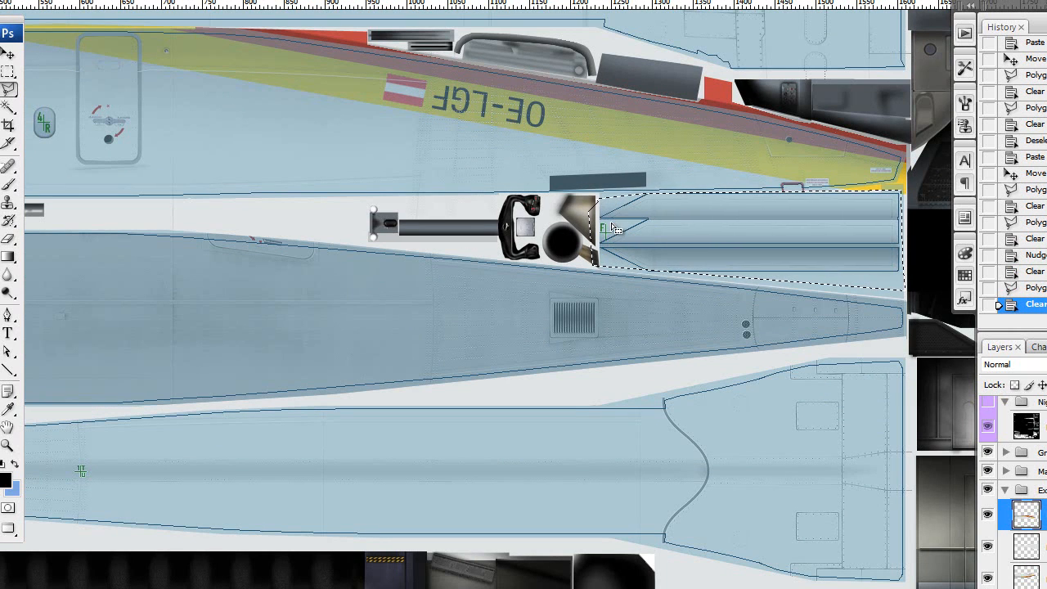
pyautogui.click(268, 0)
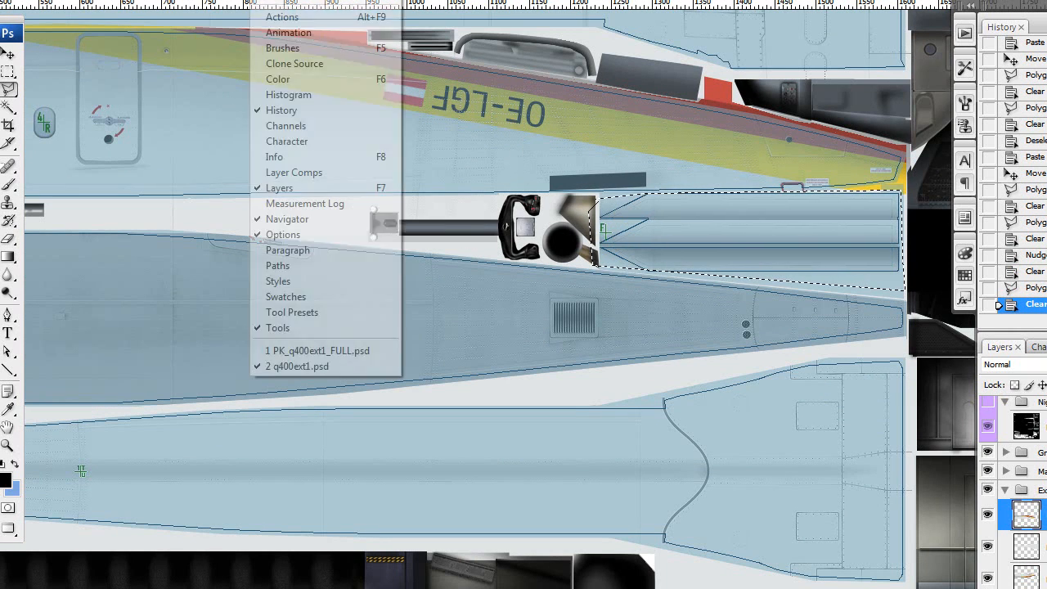
pyautogui.click(327, 351)
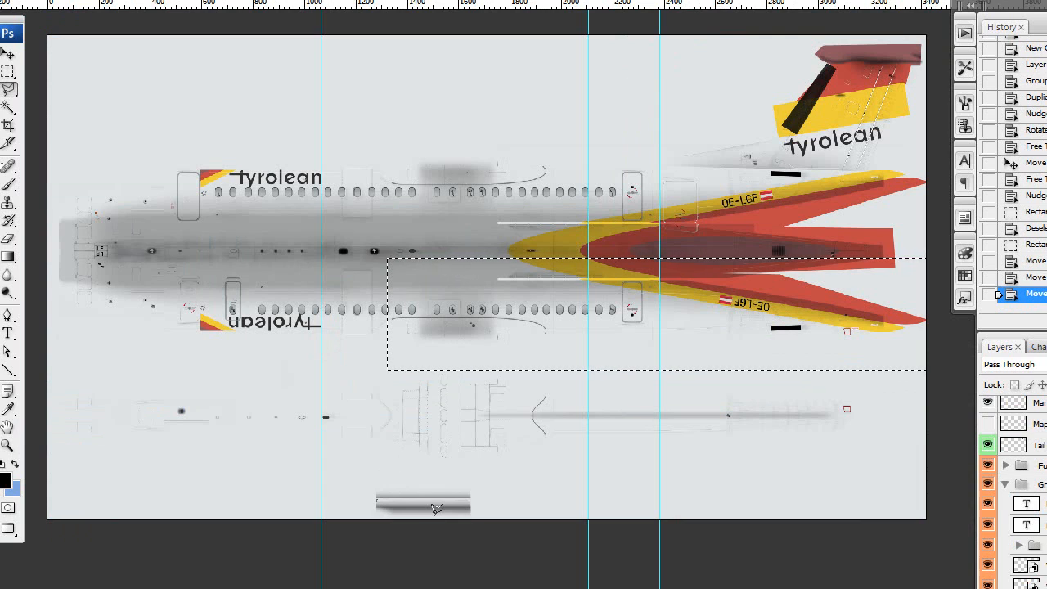
pyautogui.hotkey('alt', 'w')
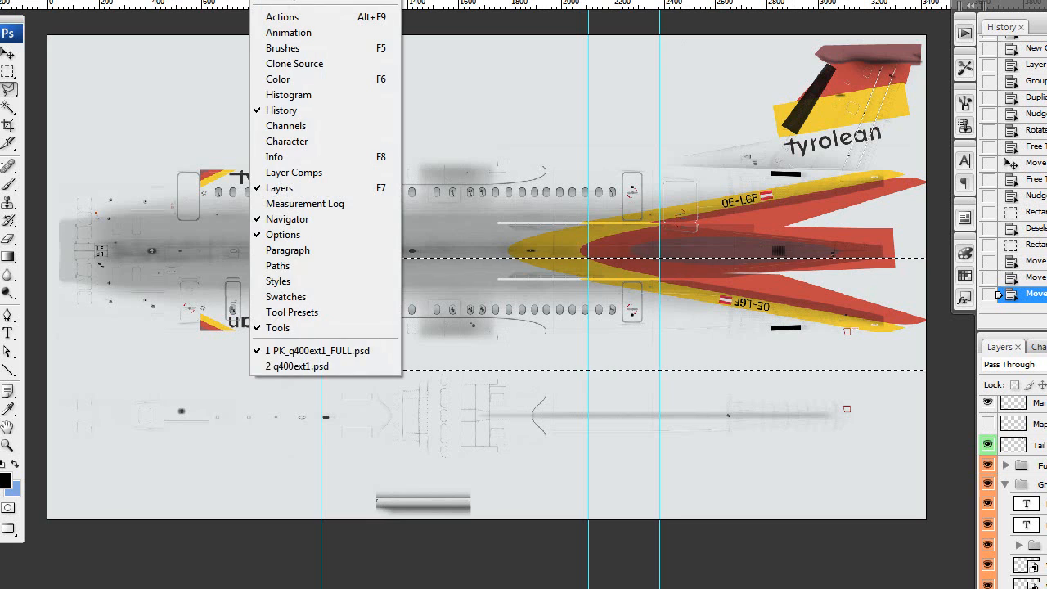
pyautogui.click(303, 364)
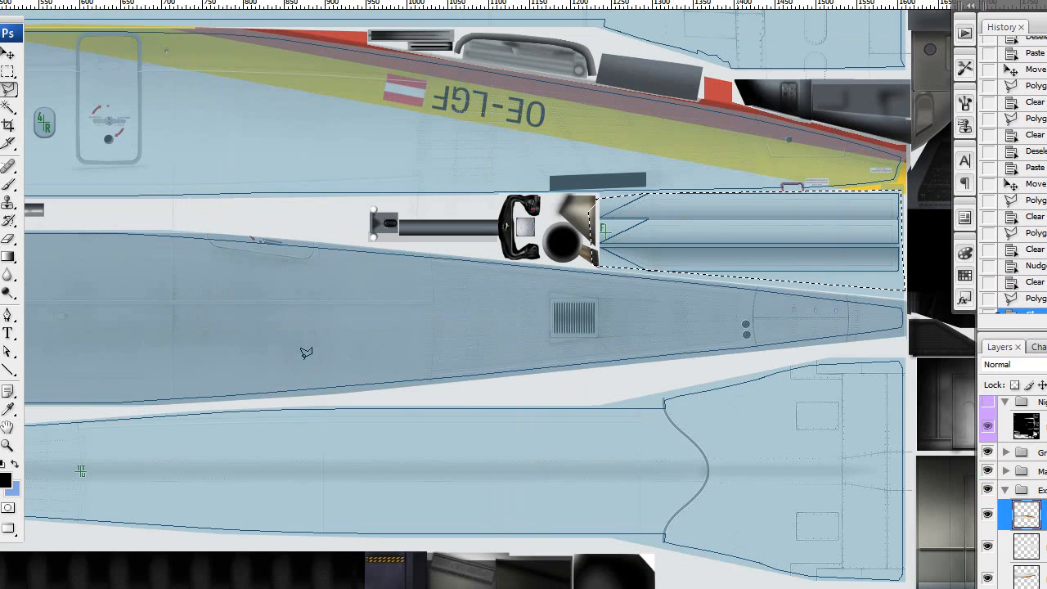
pyautogui.hotkey('alt', 'w')
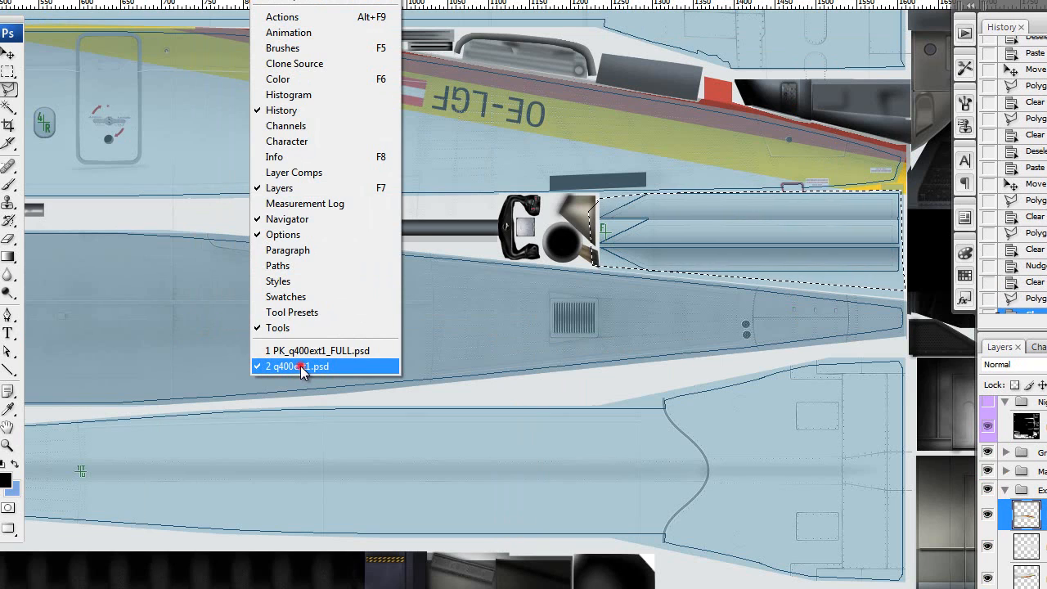
pyautogui.click(300, 366)
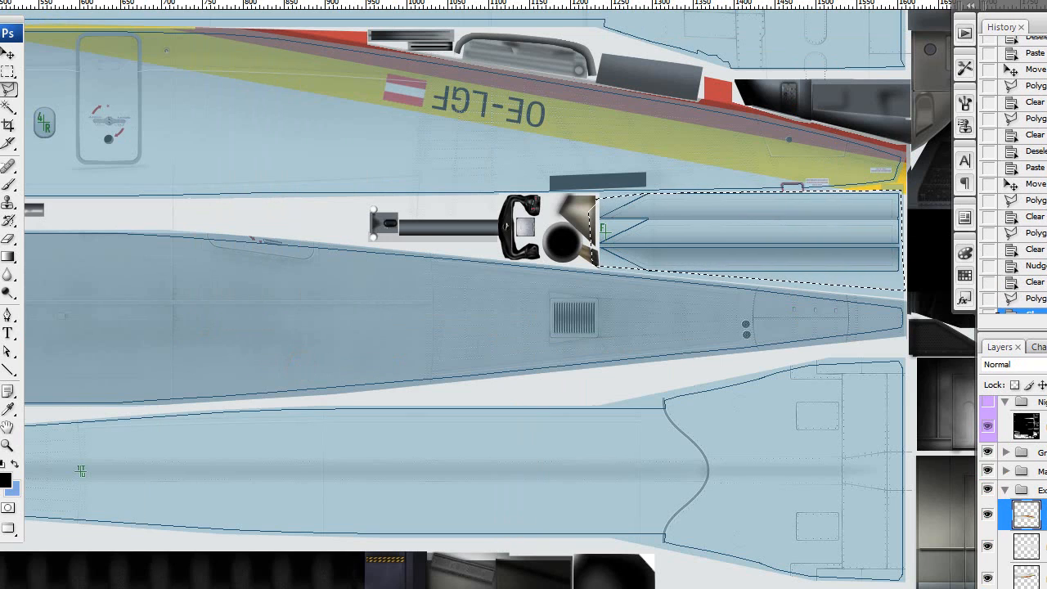
# Switch to PK_q400ext1_FULL.psd, move the selection frame over the central rear fuselage with its curved tail stripes and copy it merged
pyautogui.hotkey('alt', 'w')
pyautogui.click(295, 350)
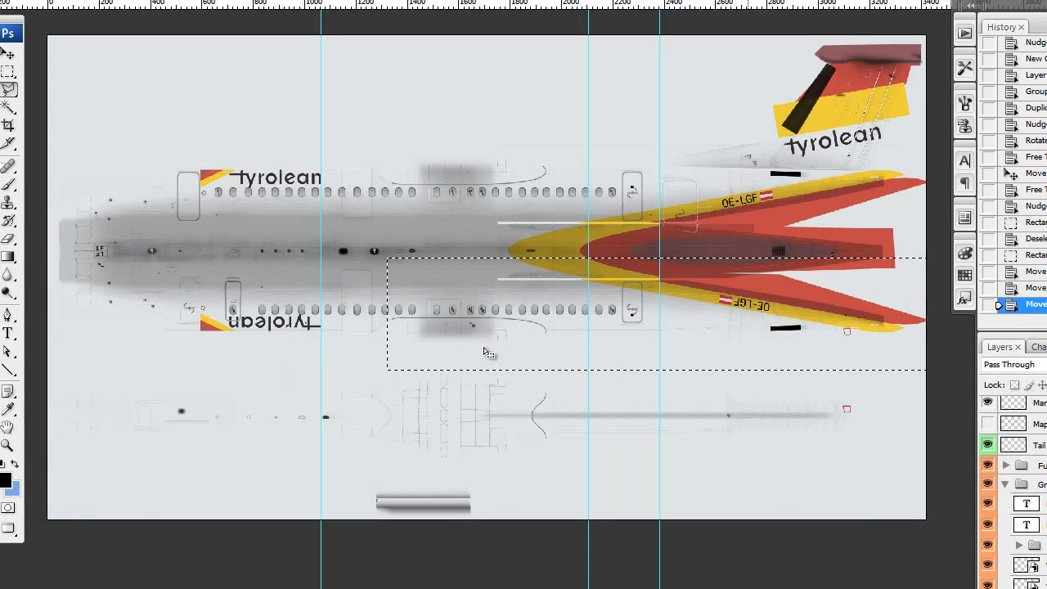
pyautogui.moveTo(488, 352); pyautogui.dragTo(504, 253)
pyautogui.click(12, 1)
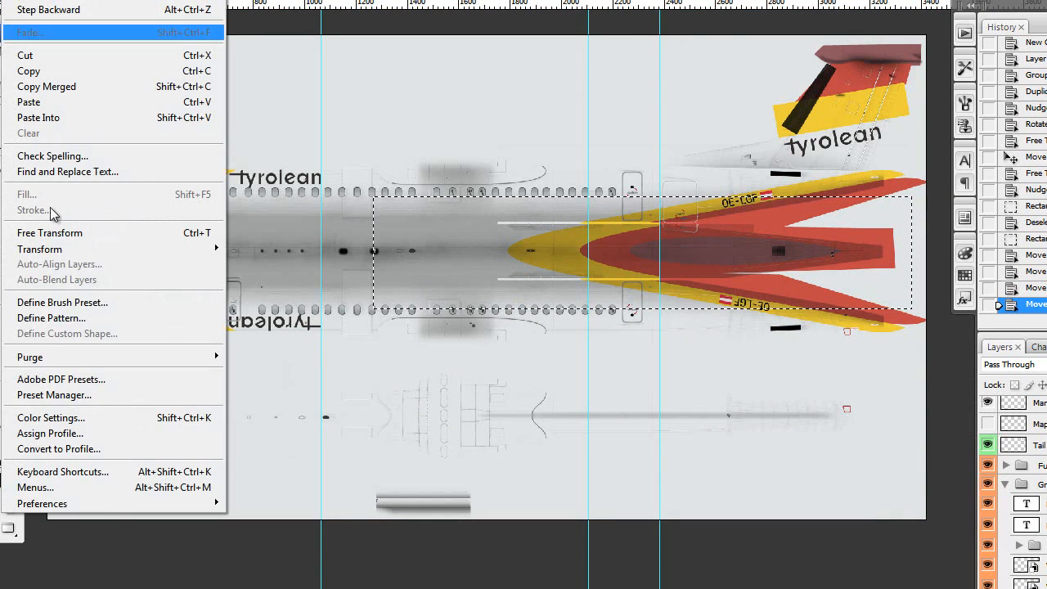
pyautogui.click(67, 90)
# Return to q400ext1.psd, drop the existing selection and paste the copied central rear fuselage section as a new layer
pyautogui.click(305, 1)
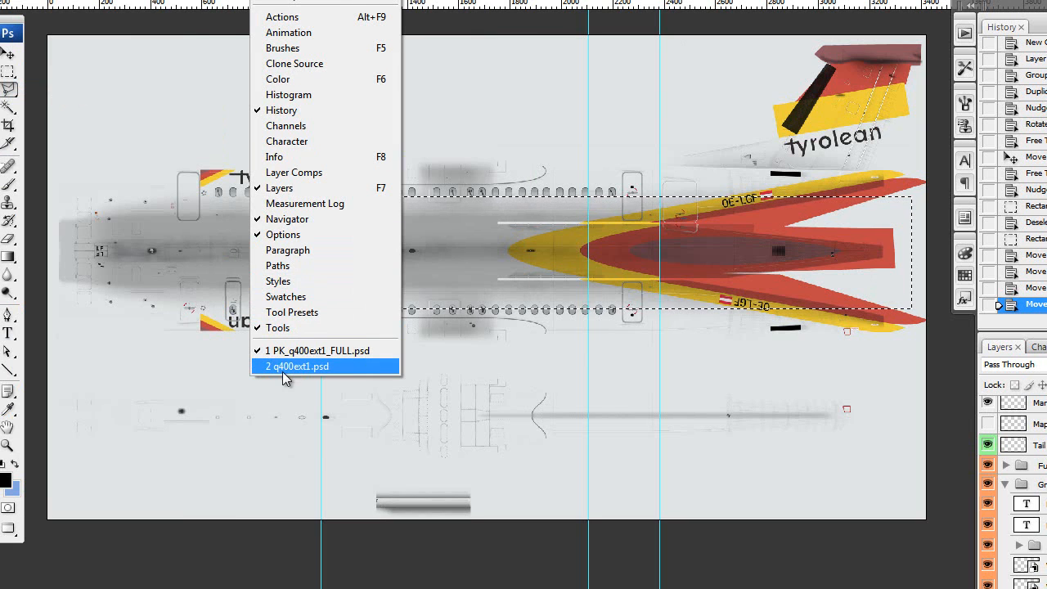
pyautogui.click(294, 366)
pyautogui.rightClick(319, 370)
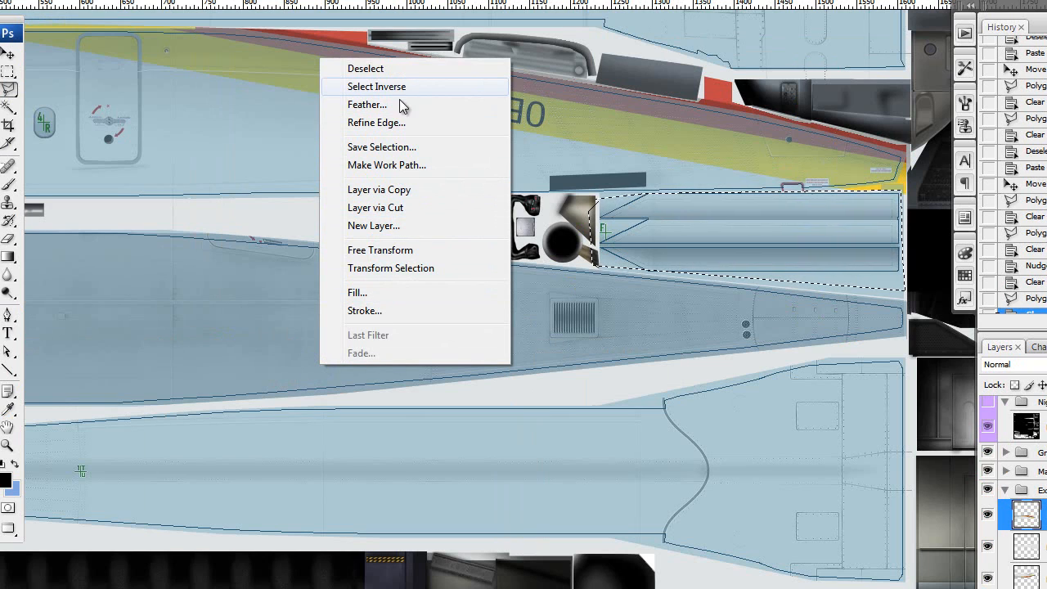
pyautogui.click(263, 256)
pyautogui.click(625, 218)
pyautogui.click(407, 224)
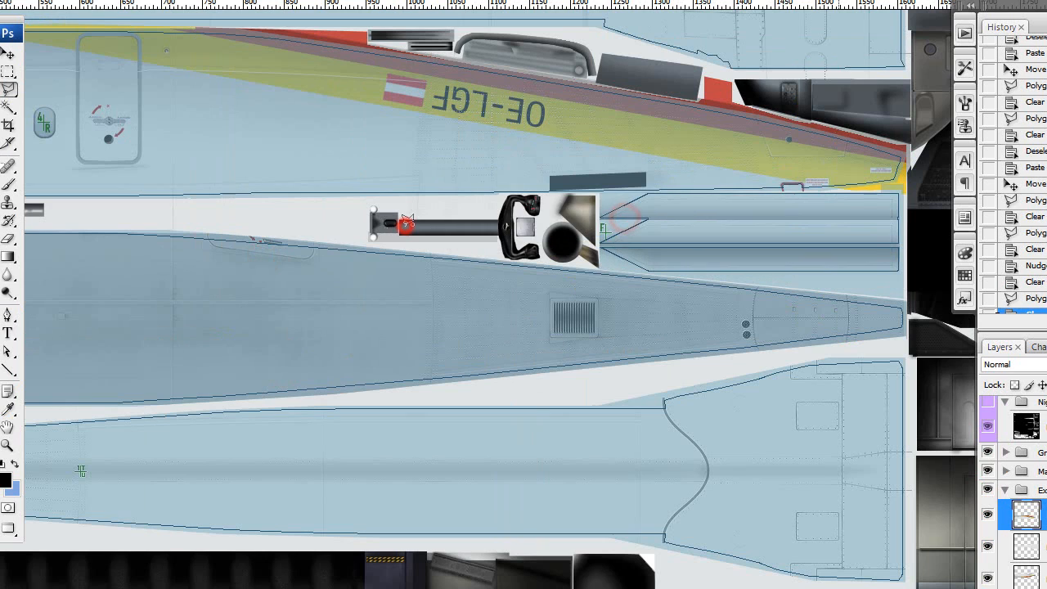
pyautogui.click(340, 293)
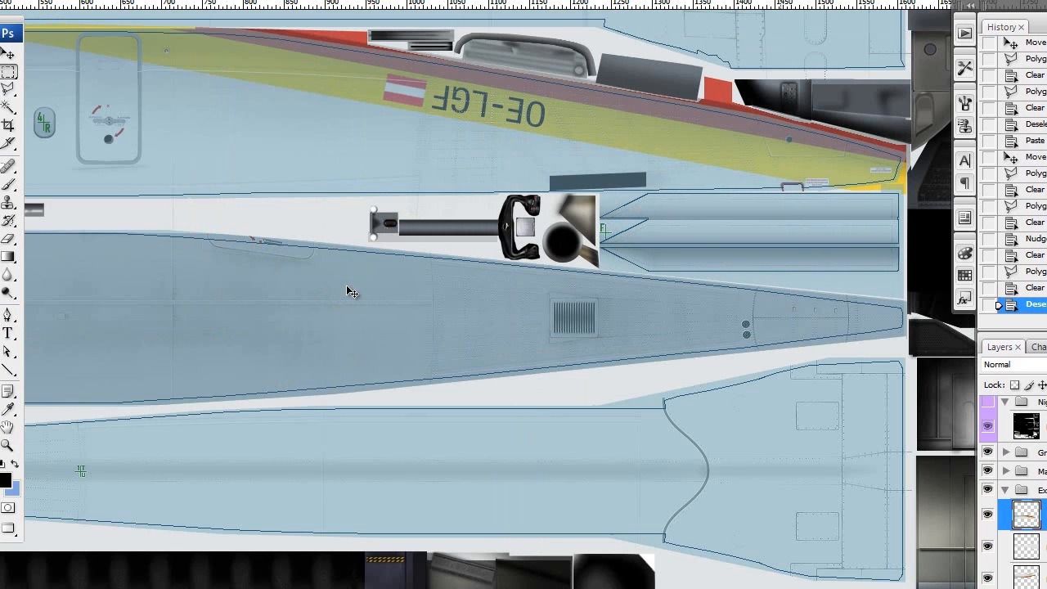
pyautogui.hotkey('ctrl', 'v')
# Drop the stray rectangular selection and move the pasted central rear fuselage section over the tapered central tail strip
pyautogui.moveTo(345, 311); pyautogui.dragTo(74, 324)
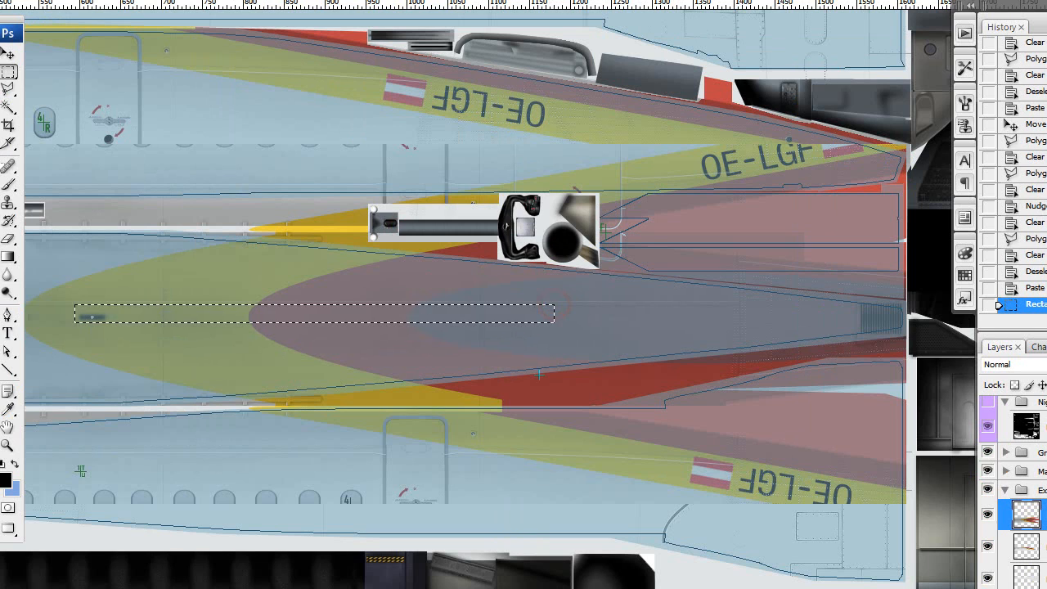
pyautogui.click(539, 375)
pyautogui.moveTo(544, 381); pyautogui.dragTo(432, 404)
pyautogui.moveTo(153, 454); pyautogui.dragTo(625, 454)
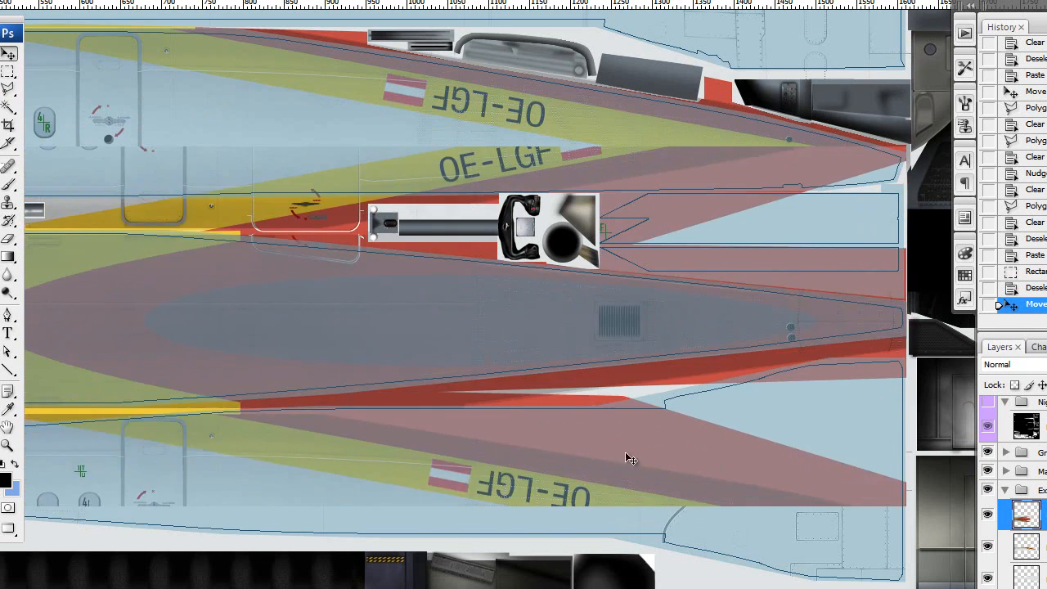
pyautogui.moveTo(371, 420); pyautogui.dragTo(586, 410)
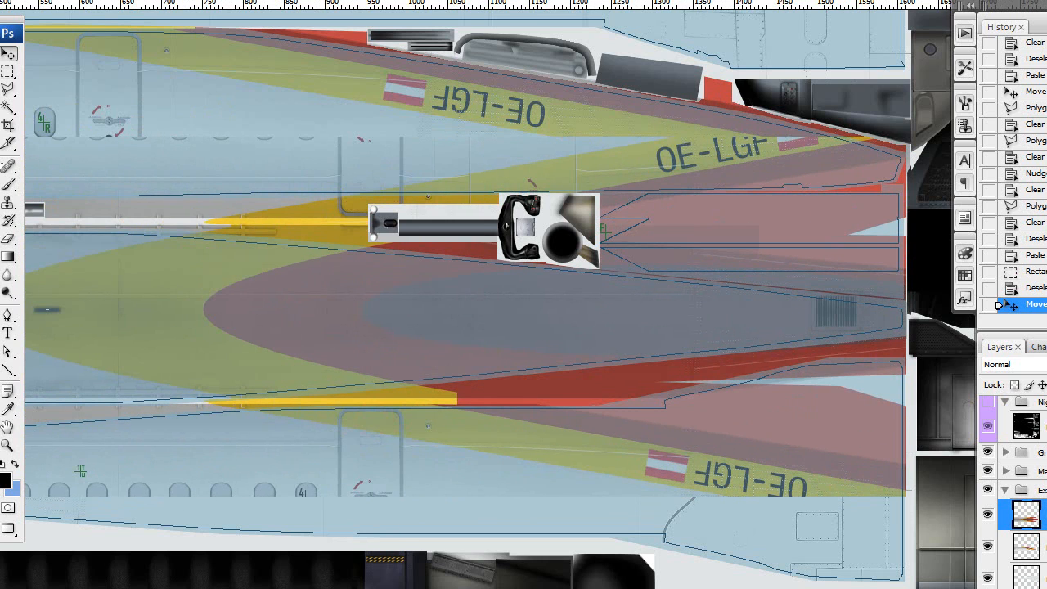
pyautogui.moveTo(246, 344); pyautogui.dragTo(827, 375)
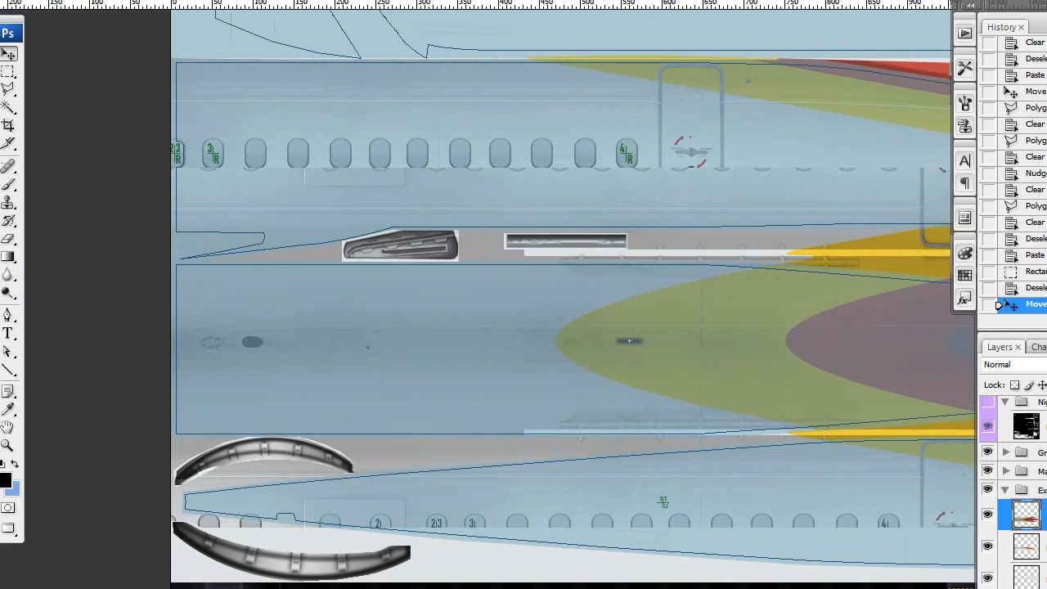
pyautogui.hscroll(-1, 573, 311)
pyautogui.moveTo(430, 350)
pyautogui.mouseDown()
pyautogui.moveTo(413, 349)
pyautogui.moveTo(422, 346)
pyautogui.mouseUp()
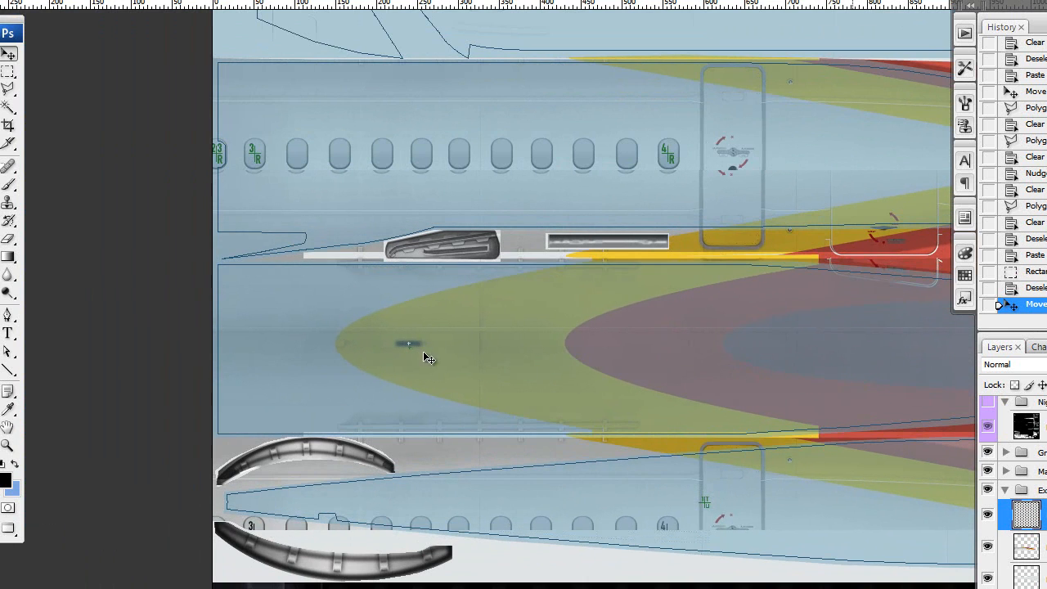
# Nudge the pasted central section in small increments until its door outlines and edges line up with the adjoining fuselage template
pyautogui.press('Left')
pyautogui.press('Left')
pyautogui.press('Left')
pyautogui.press('Down')
pyautogui.press('Down')
pyautogui.press('Down')
pyautogui.press('Down')
pyautogui.press('Down')
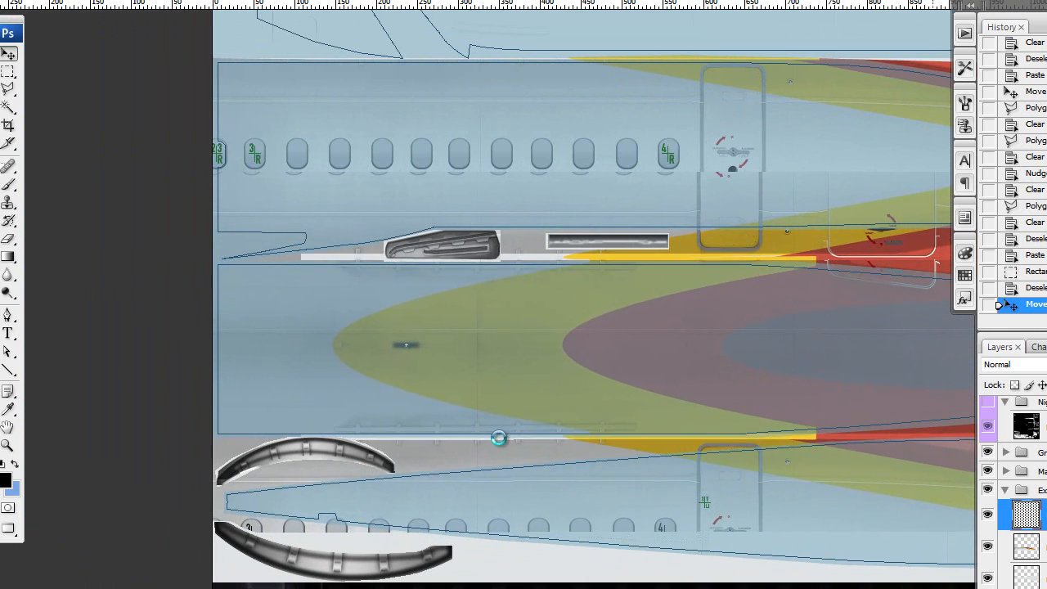
pyautogui.press('Right')
pyautogui.press('Right')
pyautogui.press('Right')
pyautogui.press('Right')
pyautogui.press('Right')
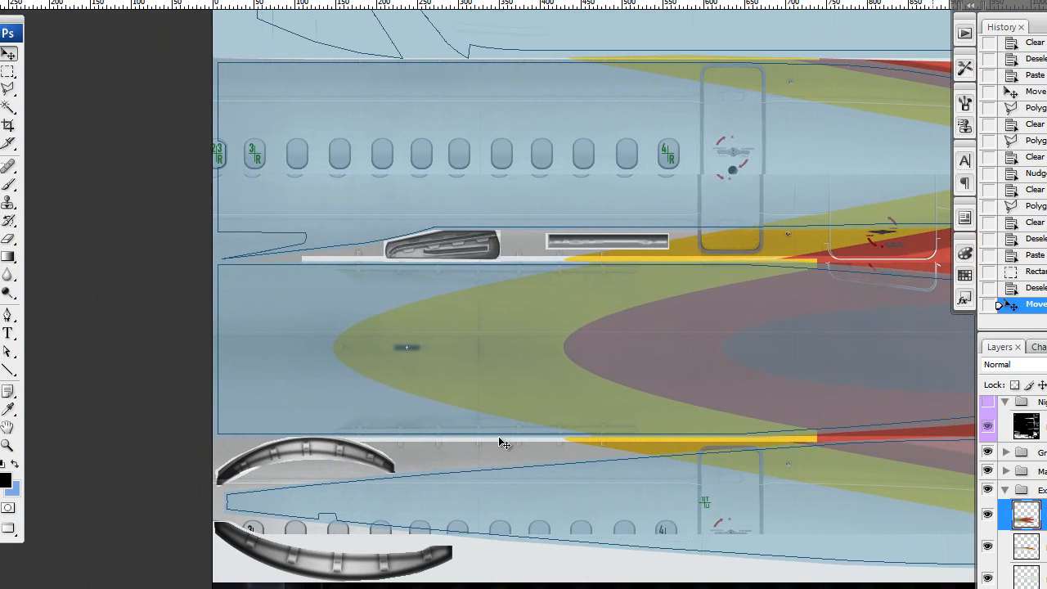
pyautogui.press('Left')
pyautogui.press('Up')
pyautogui.press('Down')
pyautogui.press('Down')
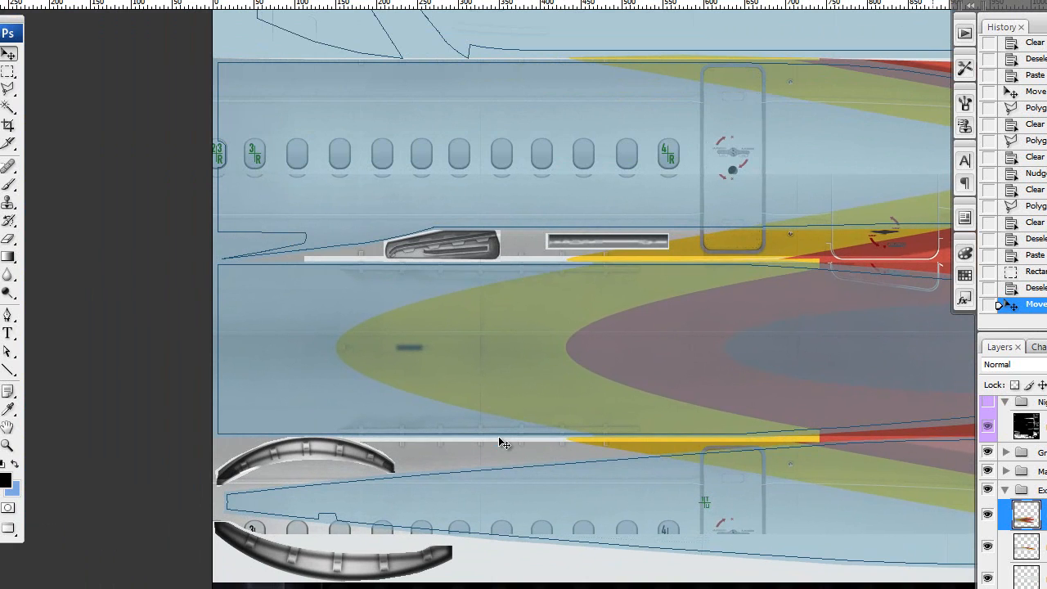
pyautogui.press('Up')
# Outline the area above the tapered central strip with the Polygonal Lasso and clear the central layer's overlap there
pyautogui.moveTo(777, 327); pyautogui.dragTo(331, 295)
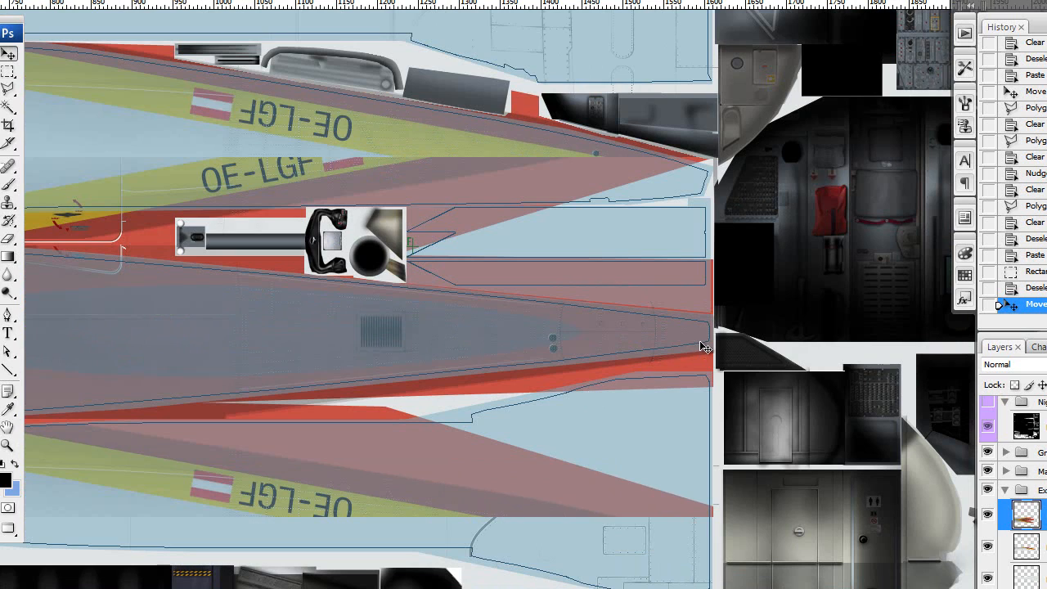
pyautogui.press('l')
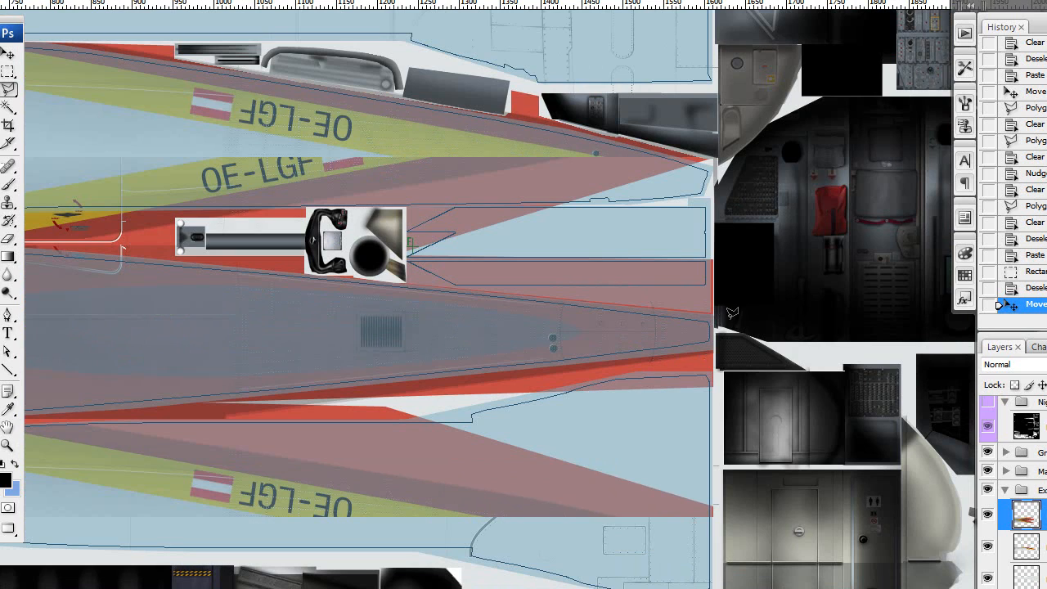
pyautogui.click(725, 315)
pyautogui.click(367, 273)
pyautogui.doubleClick(413, 209)
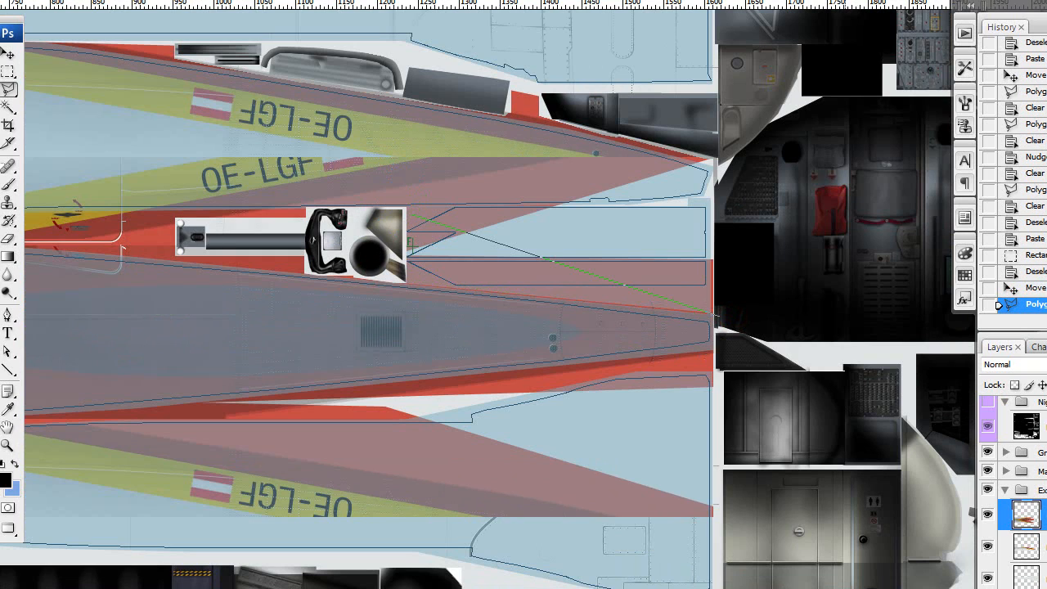
pyautogui.click(721, 319)
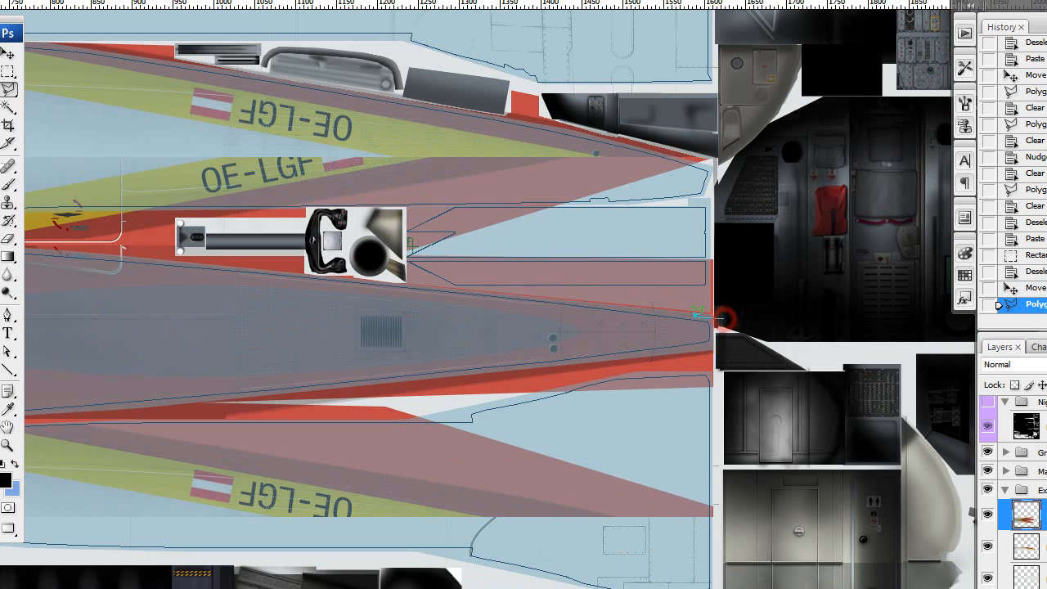
pyautogui.click(215, 257)
pyautogui.moveTo(215, 257); pyautogui.dragTo(607, 258)
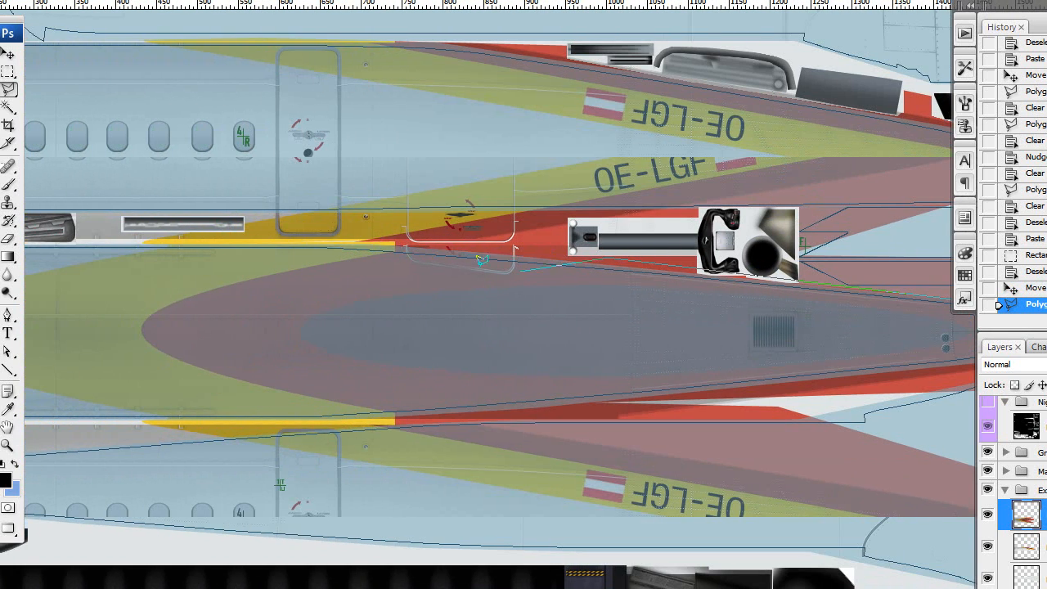
pyautogui.click(345, 239)
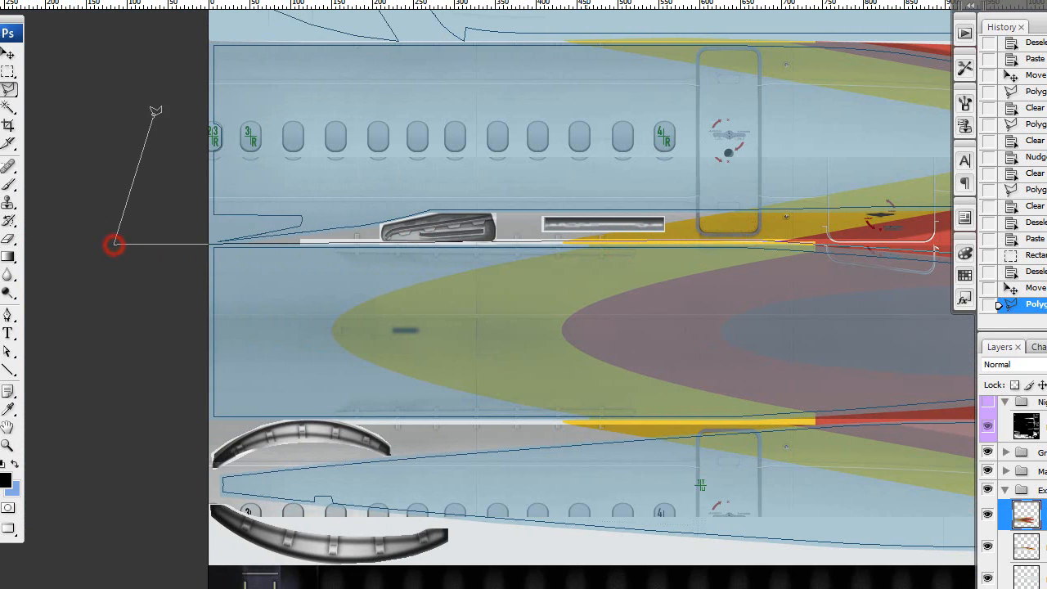
pyautogui.click(152, 66)
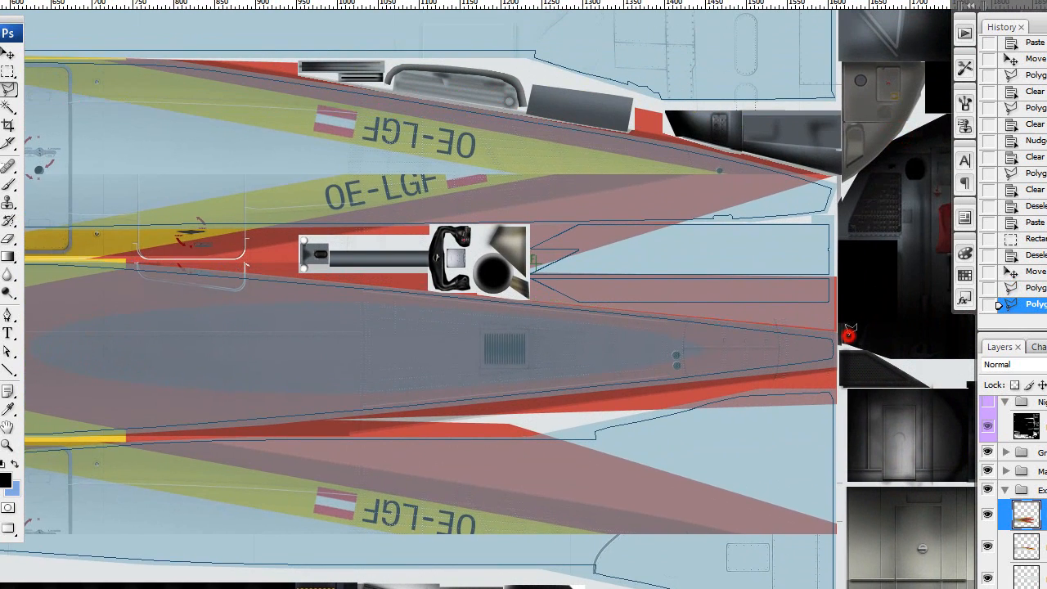
pyautogui.doubleClick(849, 333)
pyautogui.press('Delete')
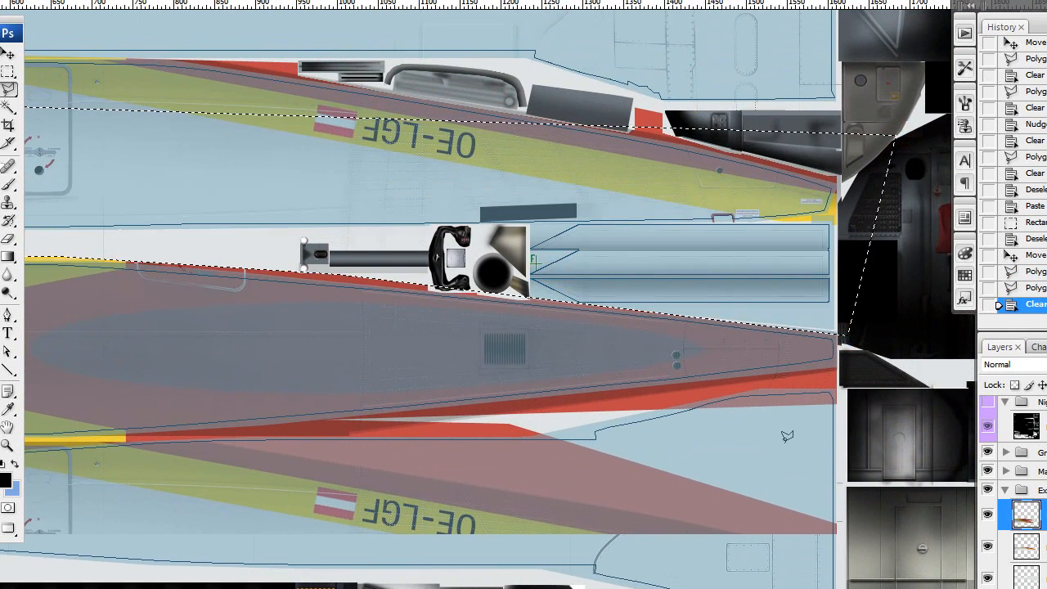
# Outline the area below the tapered central strip with the Polygonal Lasso and clear the central layer's overlap from it
pyautogui.click(850, 372)
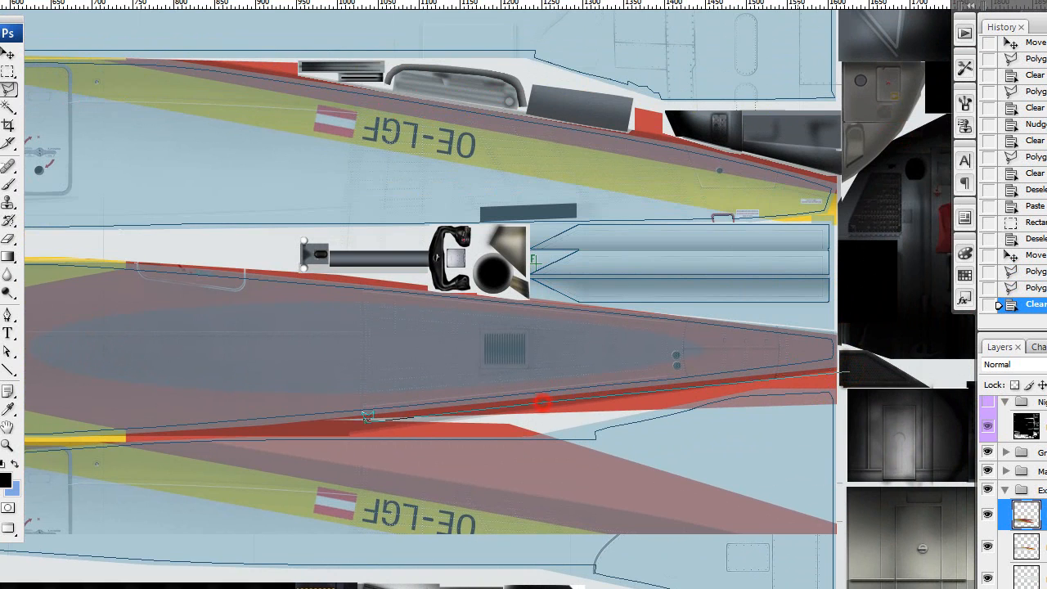
pyautogui.click(112, 437)
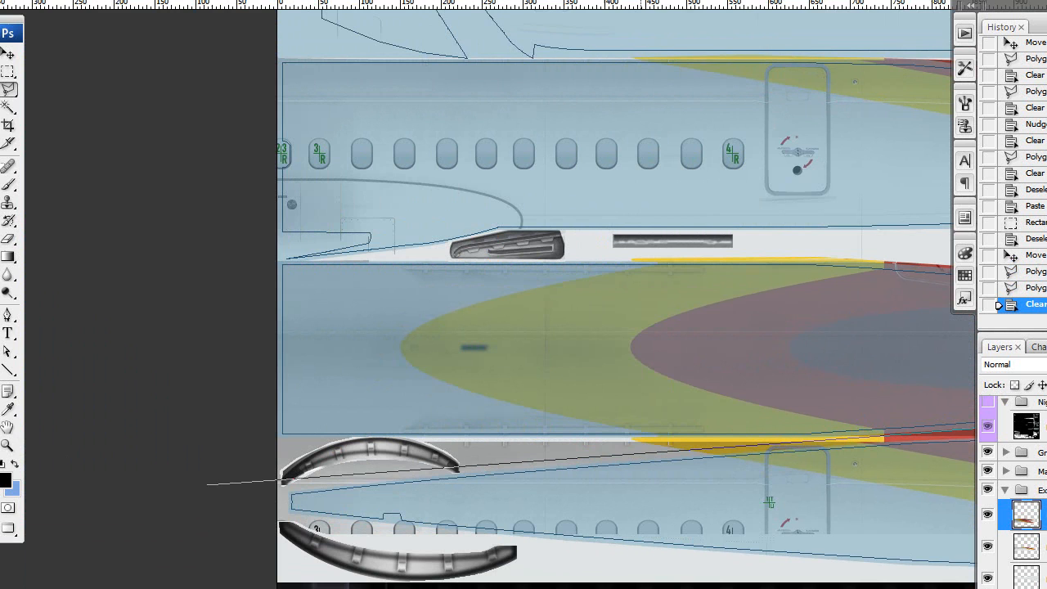
pyautogui.click(208, 484)
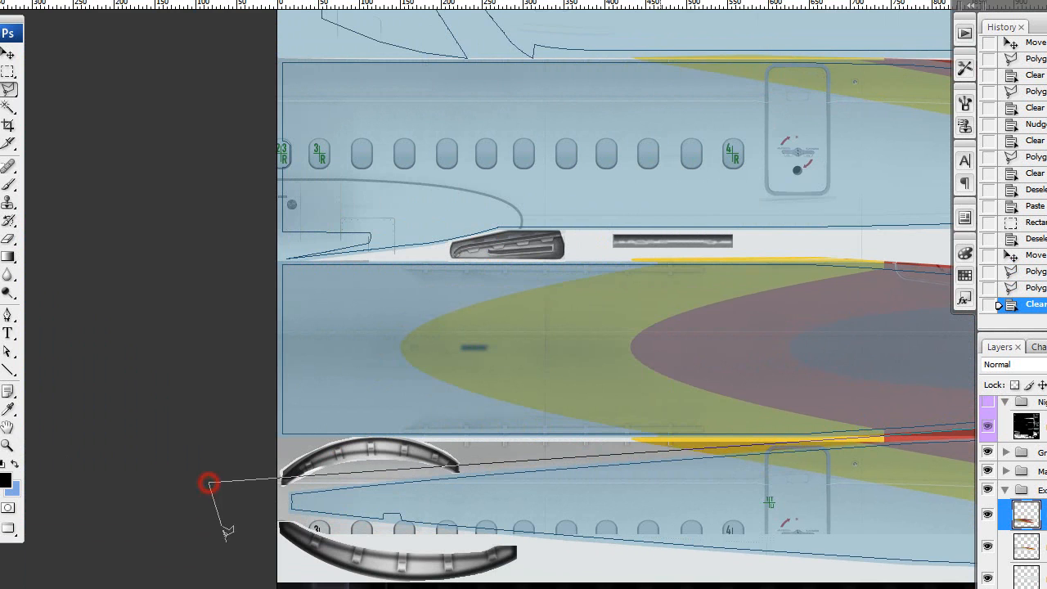
pyautogui.click(228, 547)
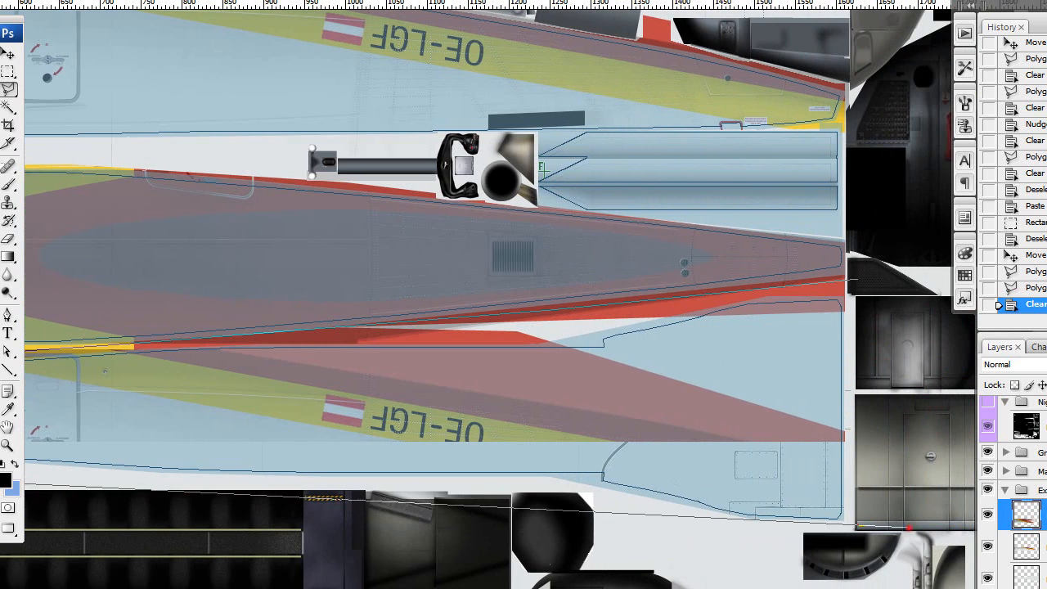
pyautogui.click(896, 314)
pyautogui.click(860, 284)
pyautogui.press('Delete')
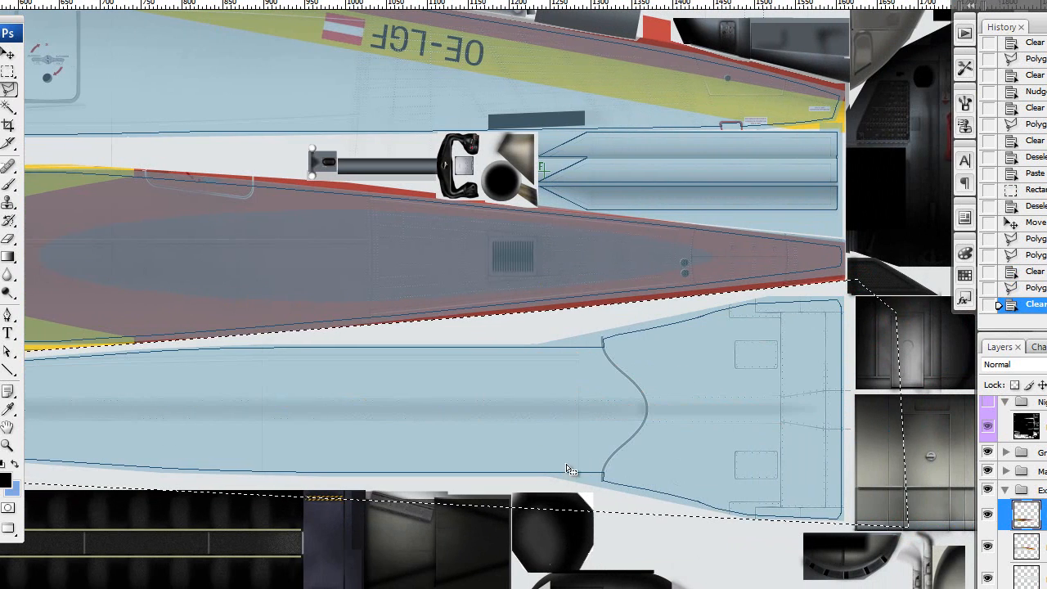
# Switch to PK_q400ext1_FULL.psd, move the selection frame down over the rear belly detail strip and copy it merged
pyautogui.moveTo(458, 327); pyautogui.dragTo(569, 330)
pyautogui.moveTo(129, 412); pyautogui.dragTo(115, 413)
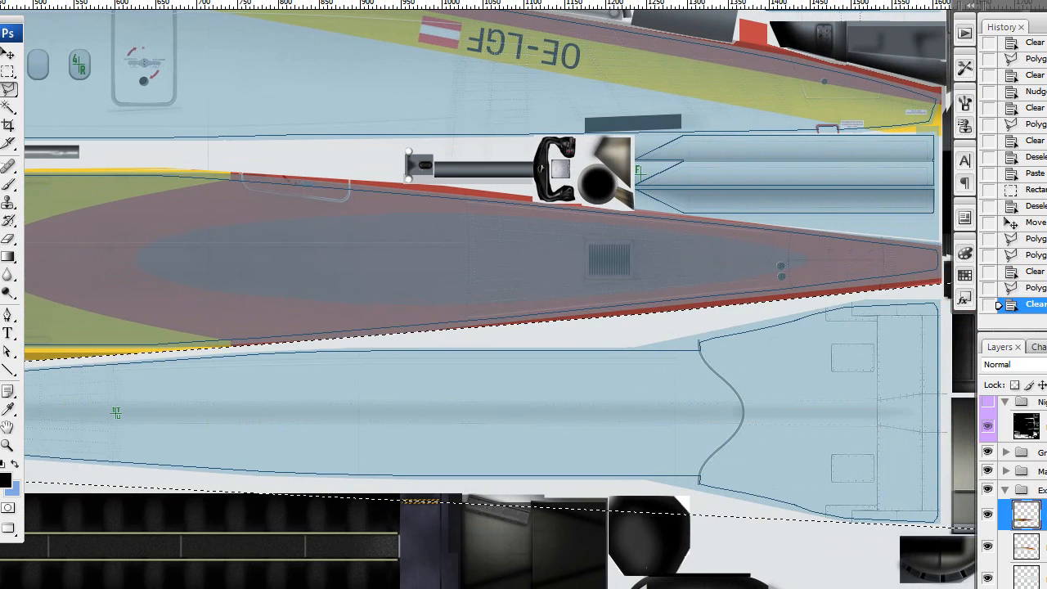
pyautogui.hotkey('alt', 'w')
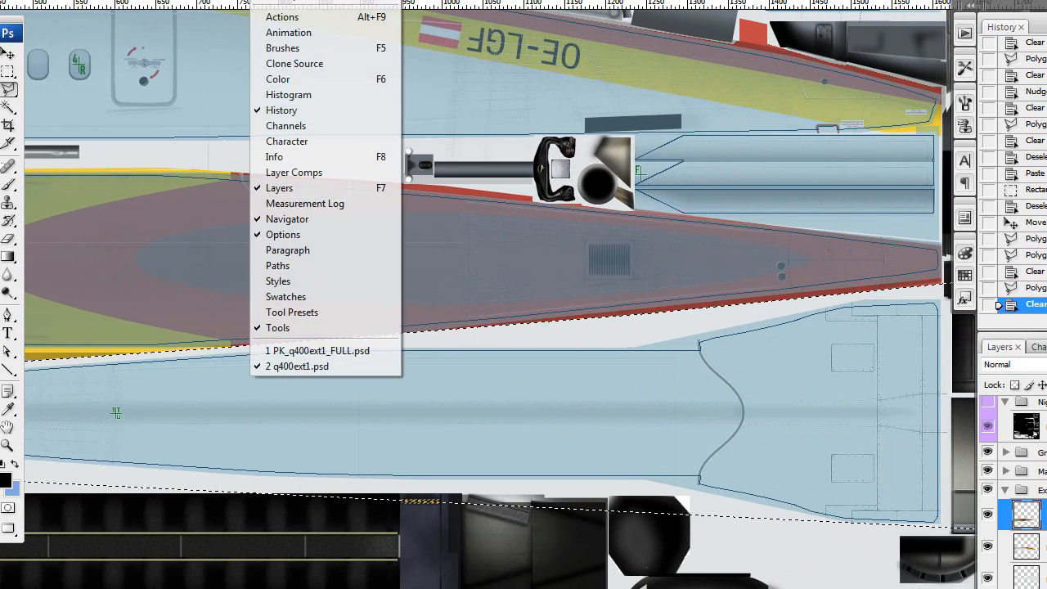
pyautogui.click(301, 347)
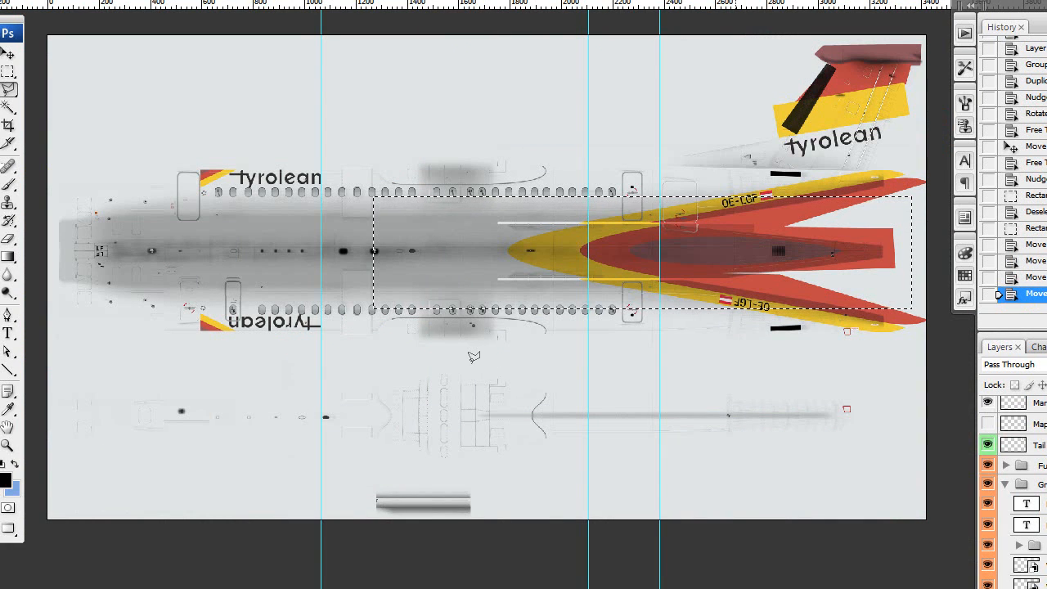
pyautogui.press('m')
pyautogui.moveTo(512, 267)
pyautogui.mouseDown()
pyautogui.moveTo(563, 431)
pyautogui.moveTo(510, 433)
pyautogui.moveTo(514, 440)
pyautogui.mouseUp()
pyautogui.hotkey('alt', 'e')
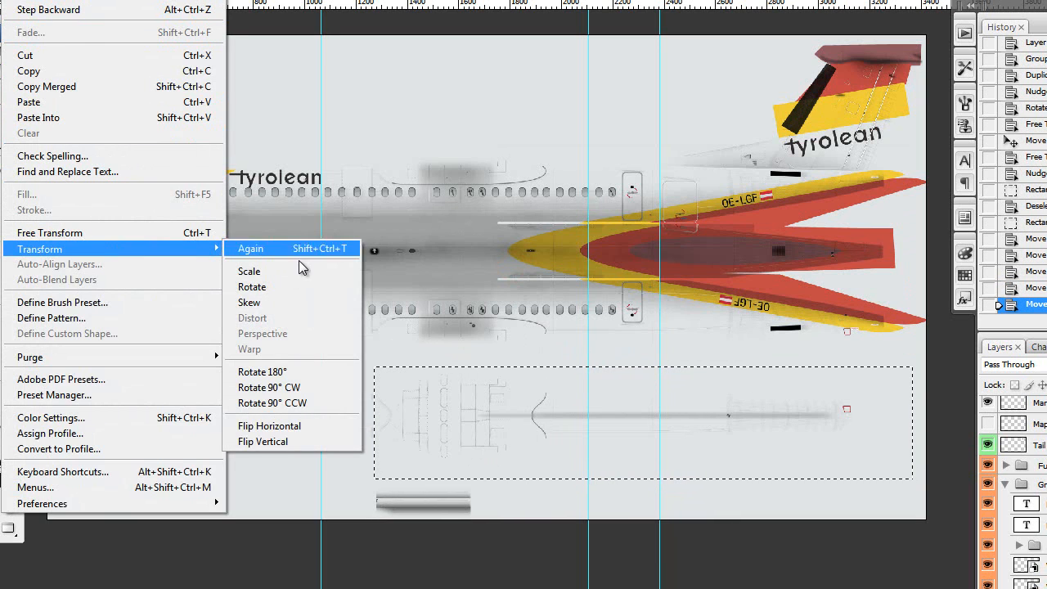
pyautogui.click(69, 77)
pyautogui.hotkey('alt', 'e')
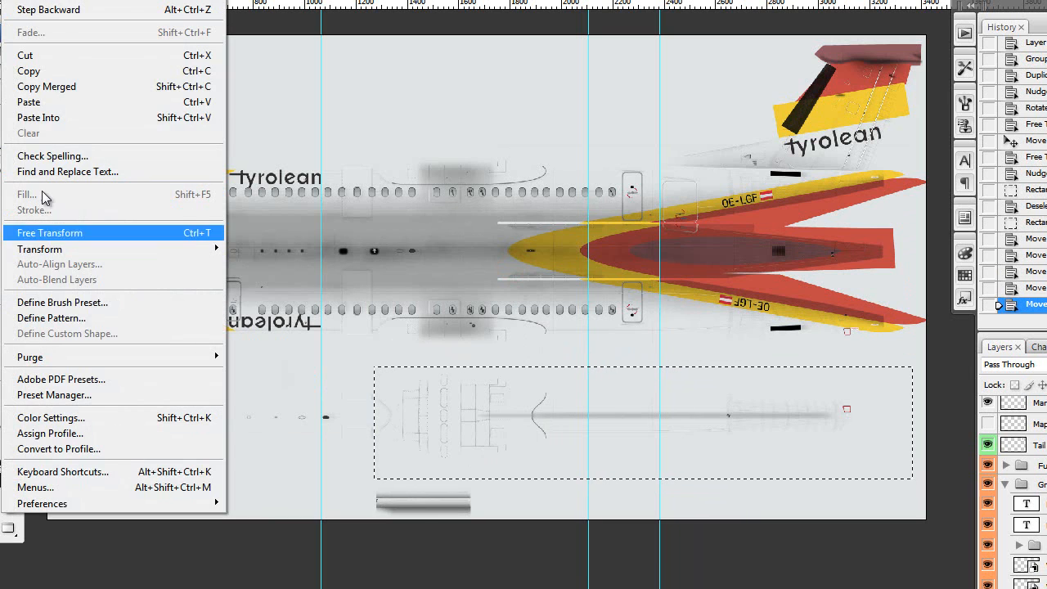
pyautogui.click(57, 85)
# Return to q400ext1.psd and paste the copied rear belly section as a new layer
pyautogui.hotkey('alt', 'w')
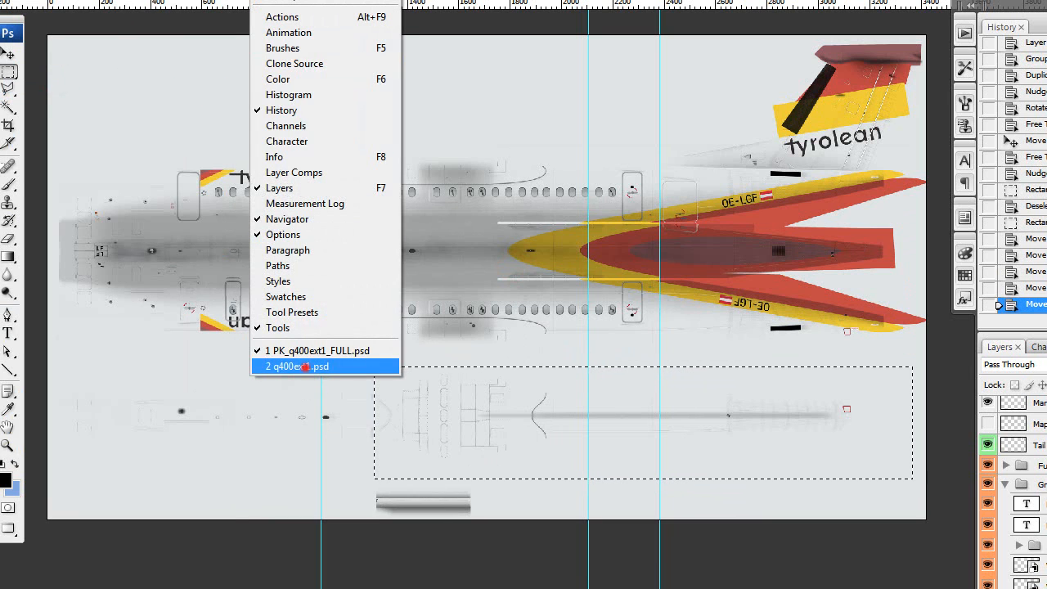
pyautogui.click(303, 366)
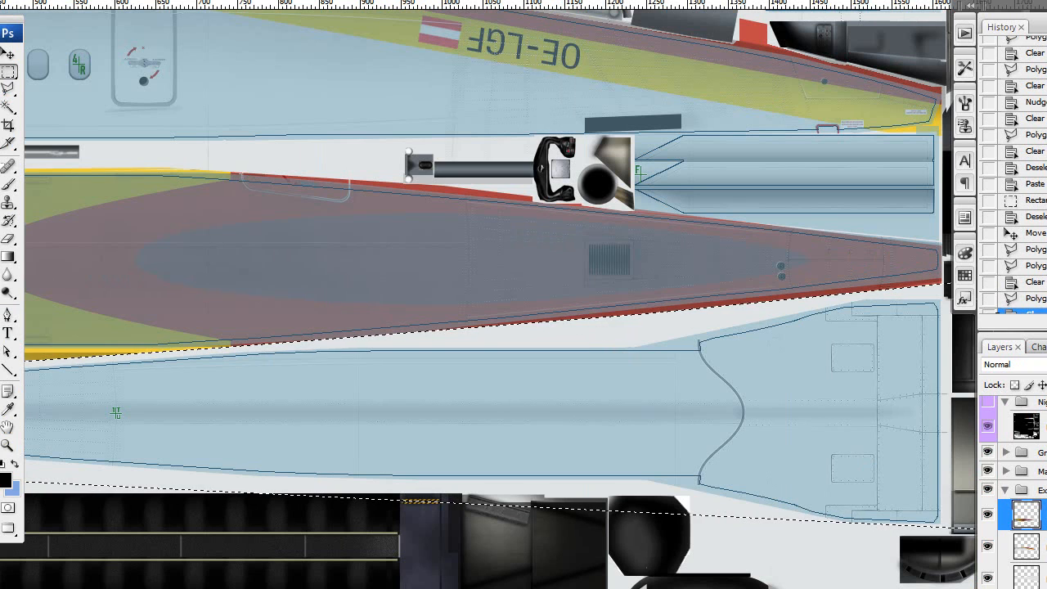
pyautogui.hotkey('ctrl', 'v')
# Move the pasted belly layer slightly toward the nose end and down so its centre line follows the lowest fuselage strip
pyautogui.moveTo(654, 392); pyautogui.dragTo(437, 290)
pyautogui.moveTo(537, 280); pyautogui.dragTo(796, 289)
pyautogui.moveTo(159, 299); pyautogui.dragTo(498, 385)
pyautogui.moveTo(818, 359); pyautogui.dragTo(108, 312)
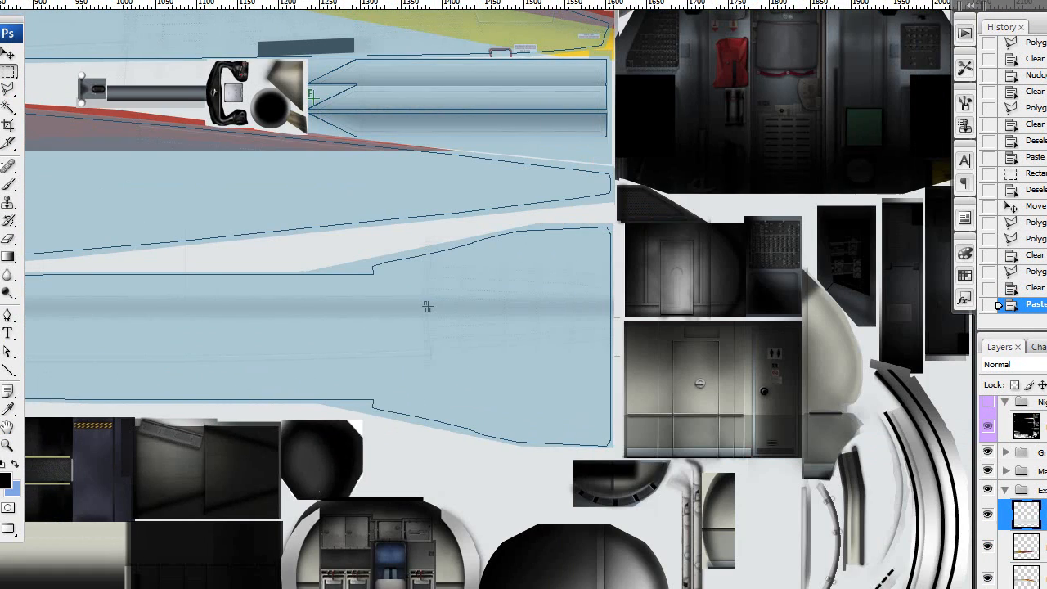
pyautogui.moveTo(426, 307); pyautogui.dragTo(871, 321)
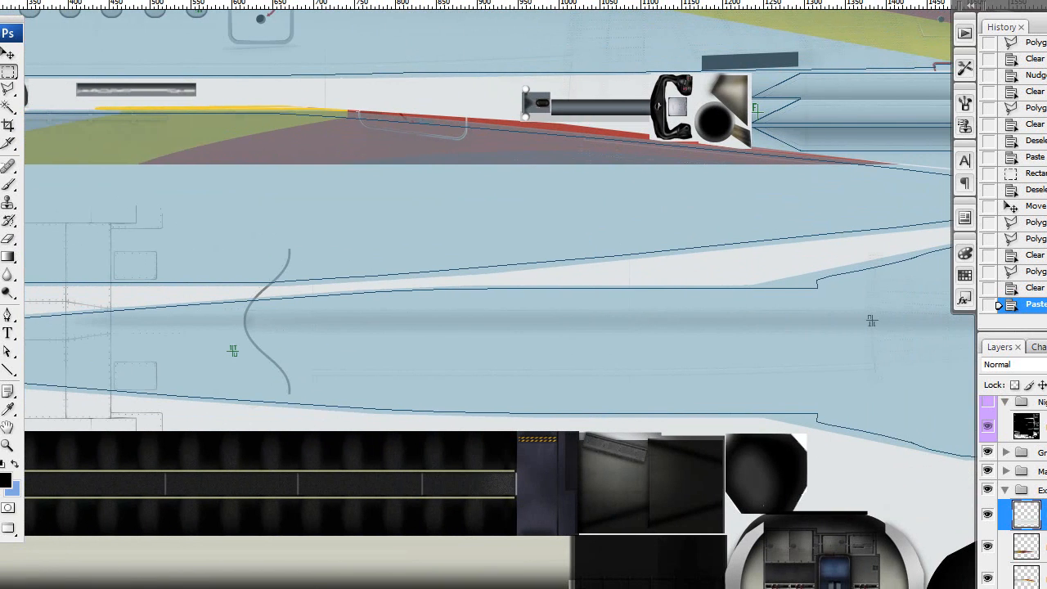
pyautogui.press('v')
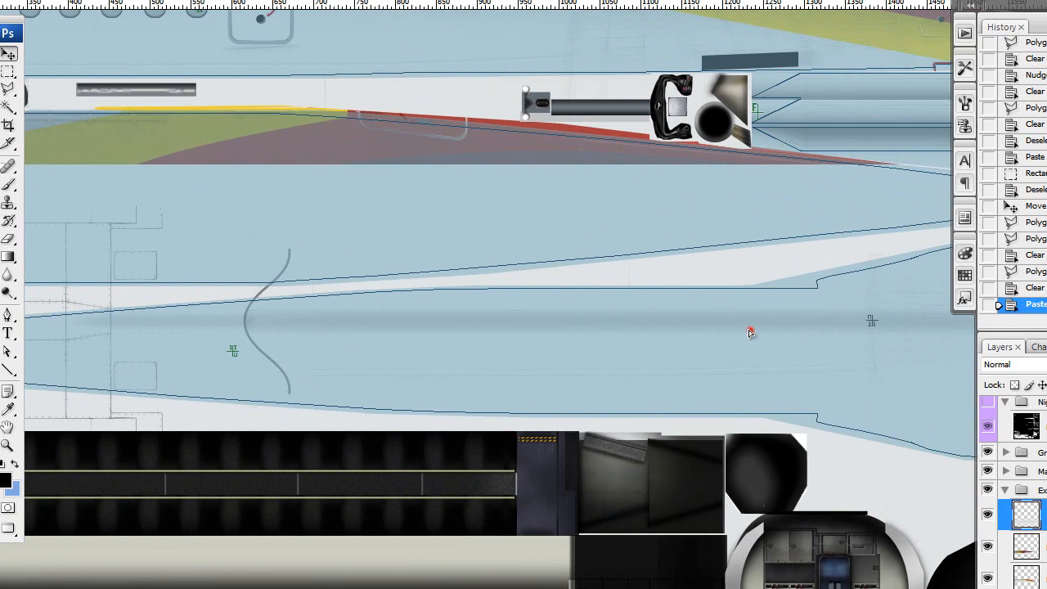
pyautogui.moveTo(750, 330); pyautogui.dragTo(706, 336)
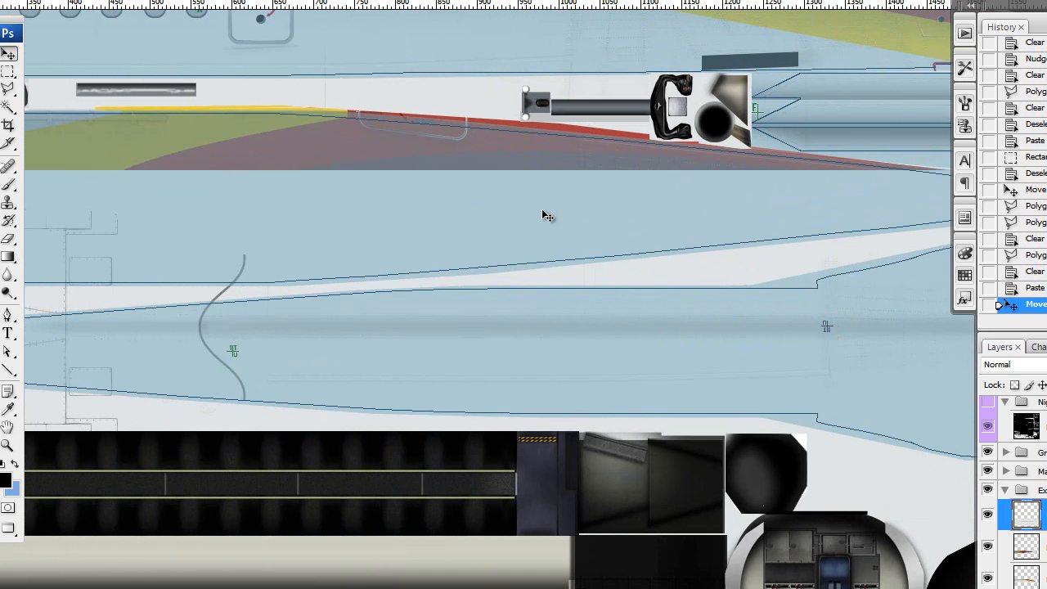
# Rotate the whole canvas of q400ext1.psd by 180°
pyautogui.click(79, 0)
pyautogui.moveTo(45, 0)
pyautogui.moveTo(117, 194)
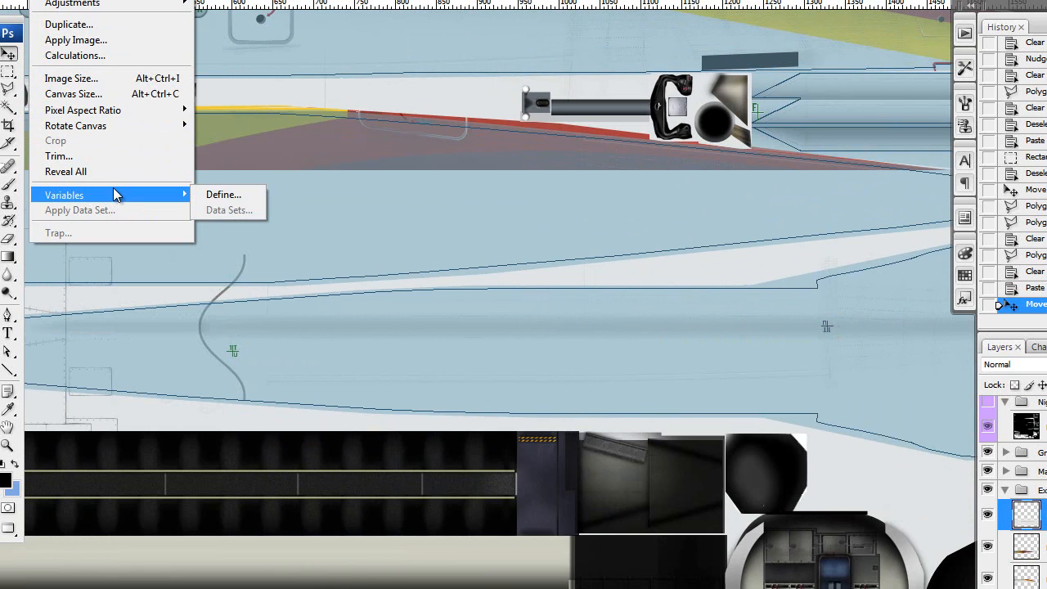
pyautogui.moveTo(131, 133)
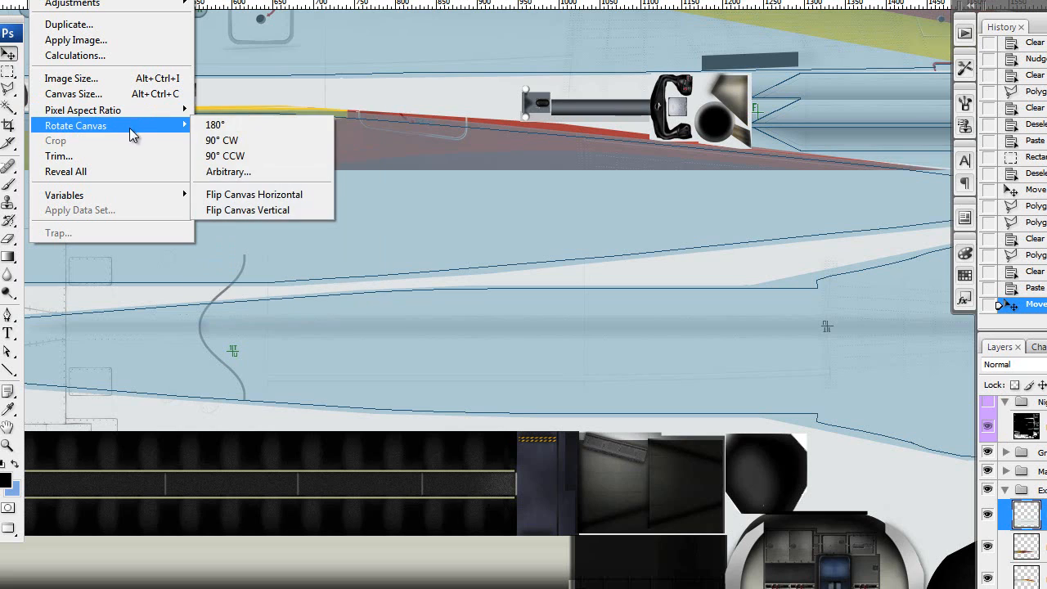
pyautogui.click(213, 123)
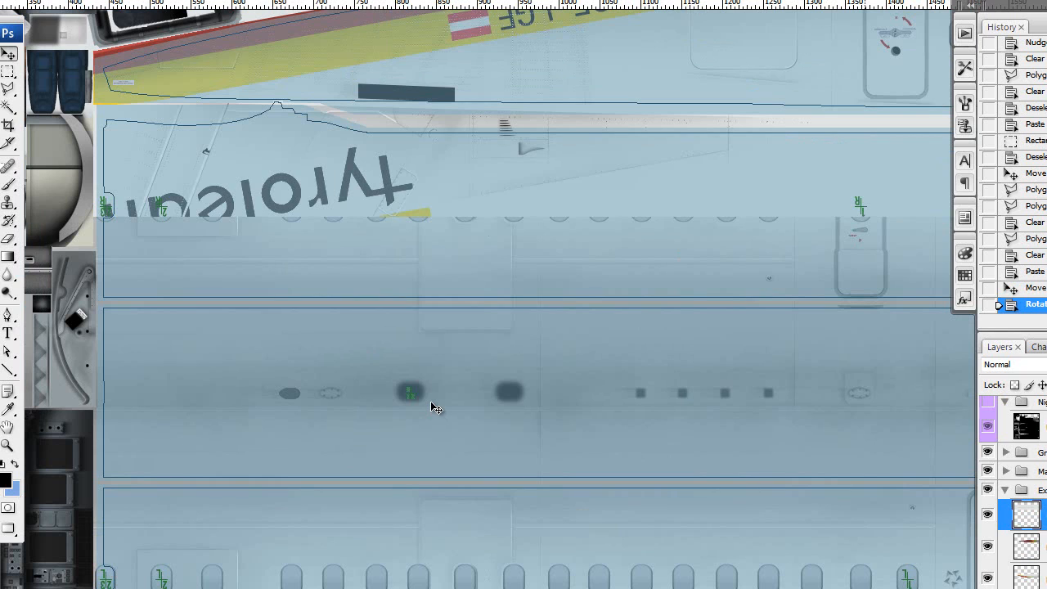
# Undo the canvas rotation and rotate only the pasted belly layer by 180°
pyautogui.click(40, 0)
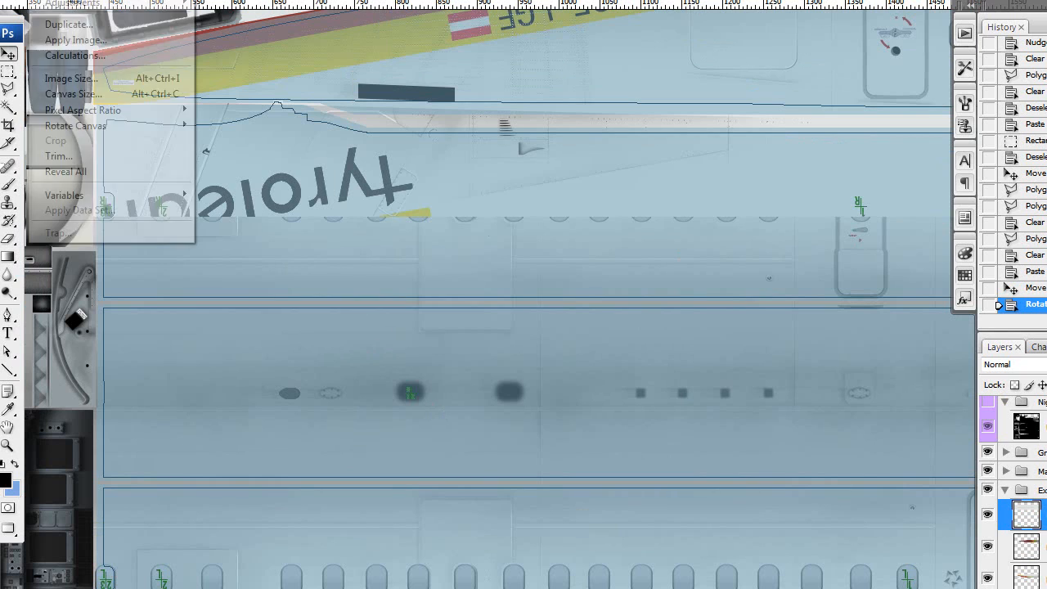
pyautogui.moveTo(14, 0)
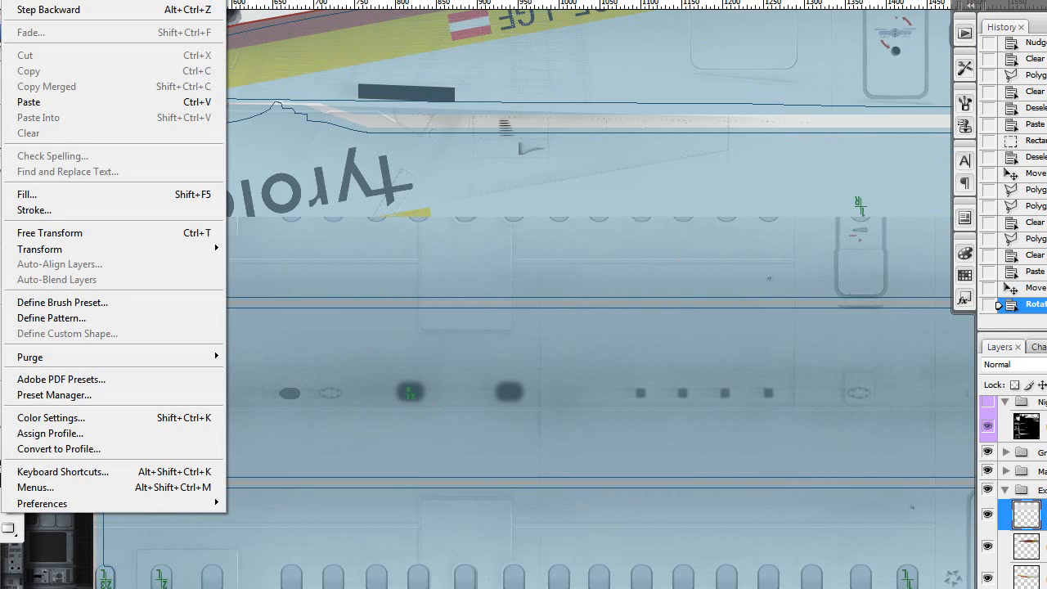
pyautogui.click(51, 12)
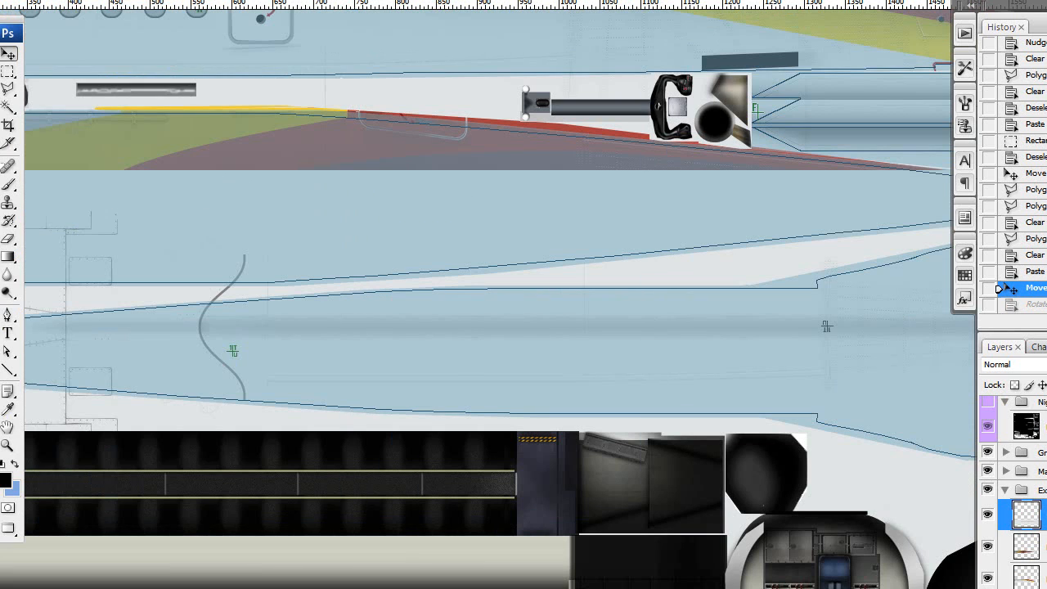
pyautogui.click(15, 0)
pyautogui.moveTo(115, 250)
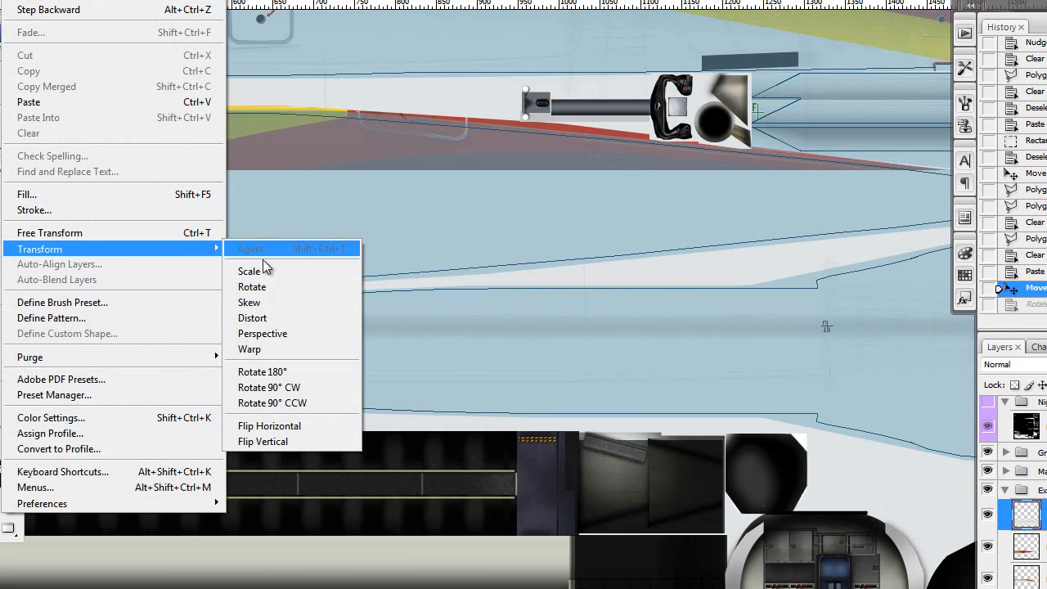
pyautogui.click(278, 370)
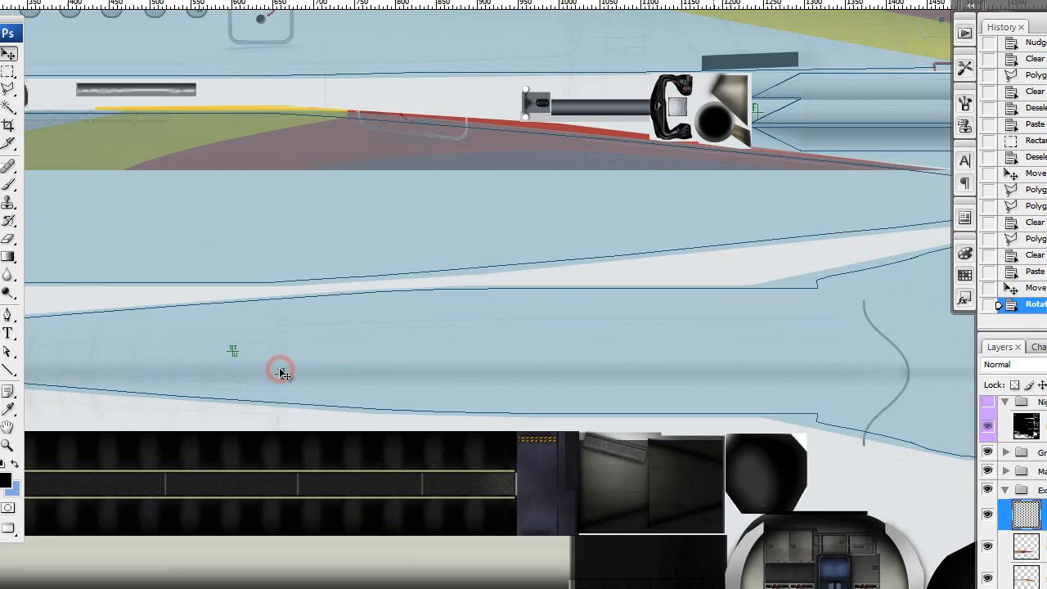
# Move and nudge the rotated belly layer until its cross mark, centre line and curved seam match the lowest fuselage strip's template
pyautogui.click(331, 332)
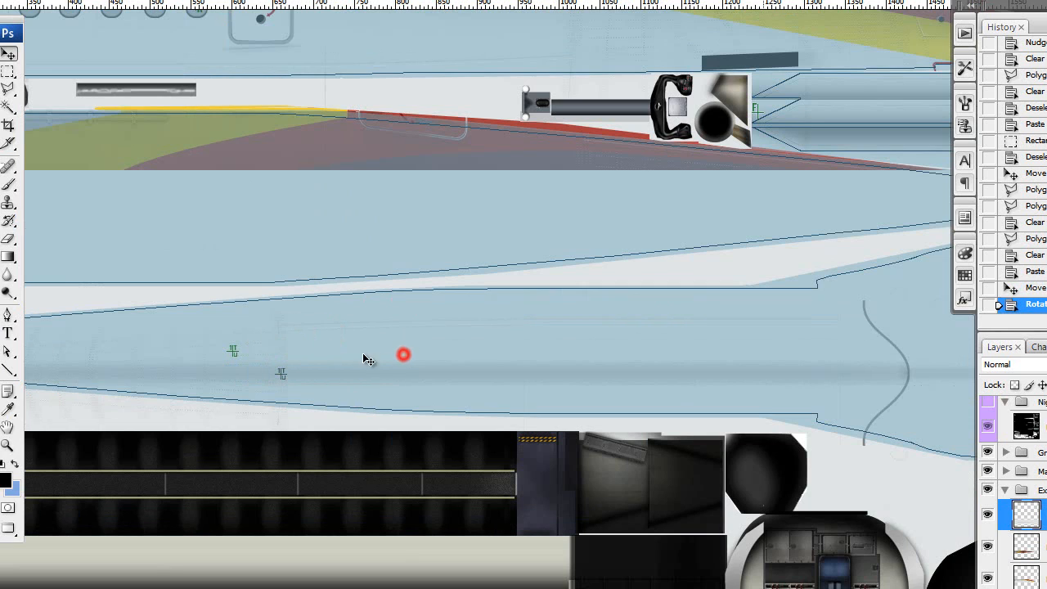
pyautogui.click(329, 360)
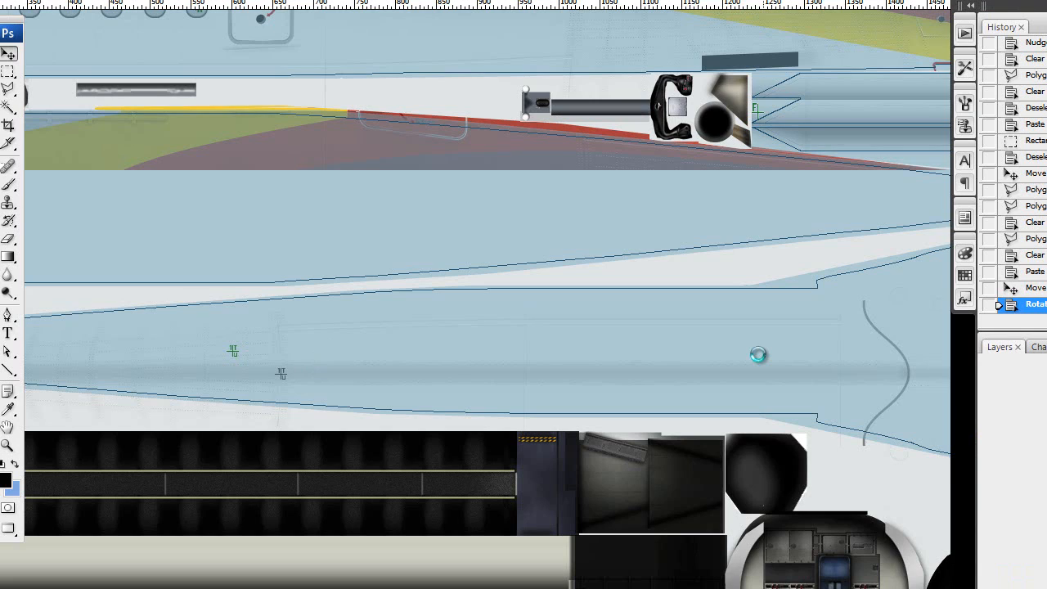
pyautogui.click(448, 370)
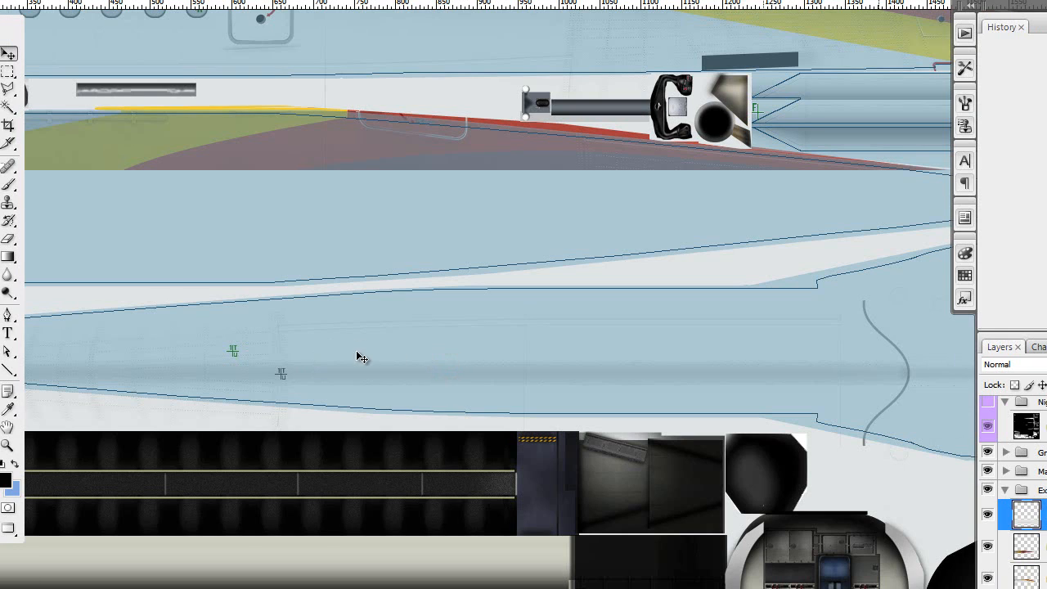
pyautogui.click(354, 380)
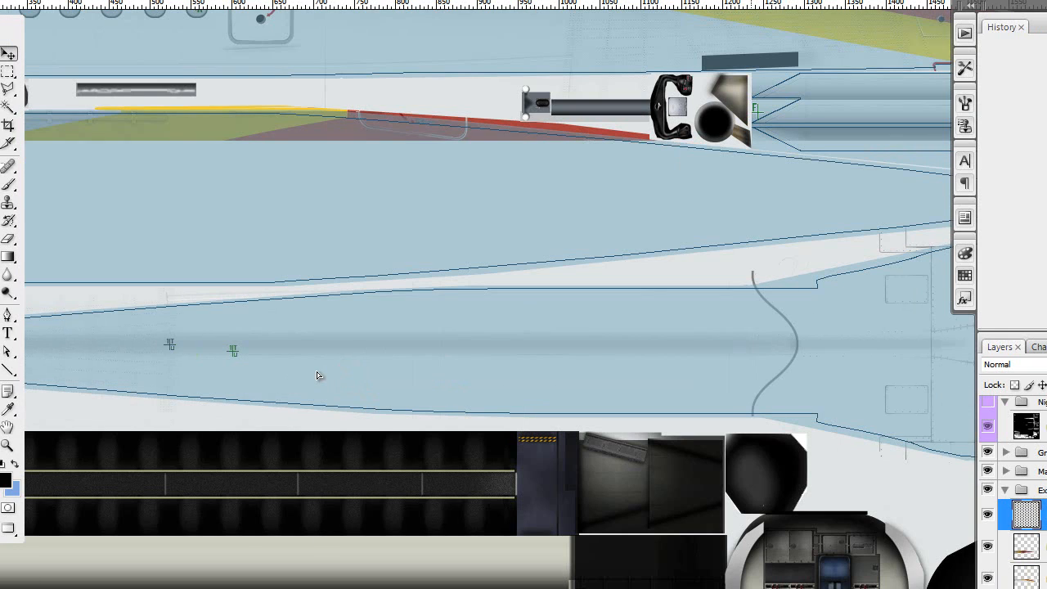
pyautogui.moveTo(318, 371); pyautogui.dragTo(386, 382)
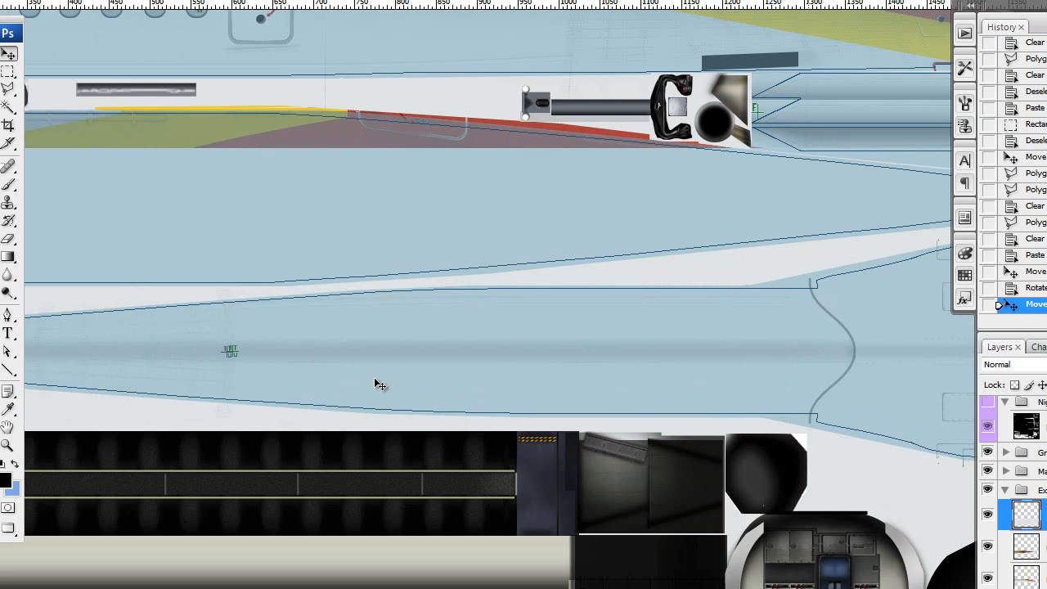
pyautogui.press('Right')
pyautogui.press('Right')
pyautogui.press('Right')
pyautogui.press('Right')
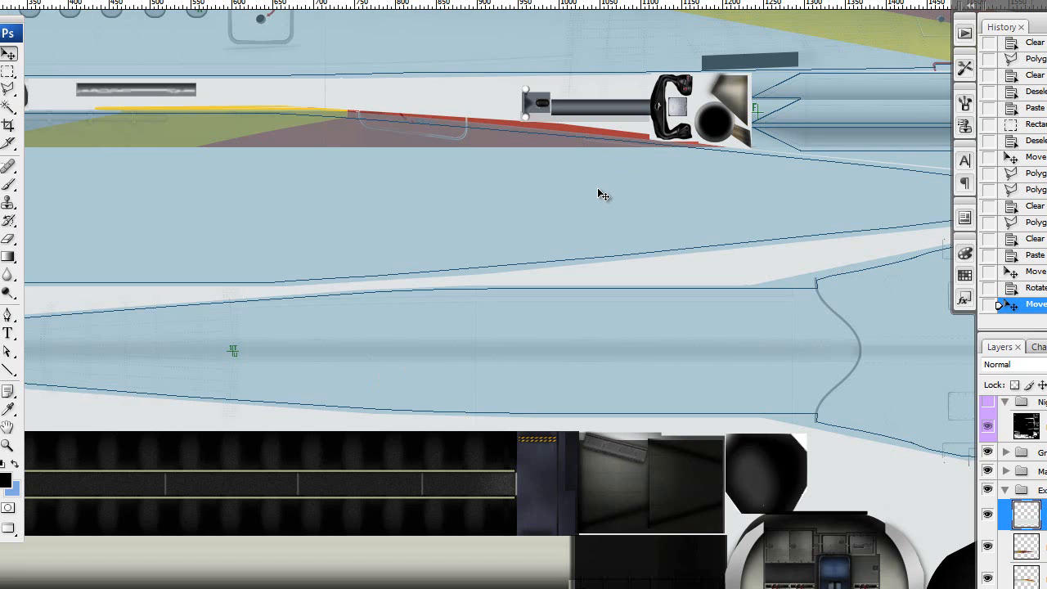
# Lasso the overlap along the third fuselage strip, clear it from the layer with the misplaced tyrolean lettering, and save the file
pyautogui.press('z')
pyautogui.click(343, 0)
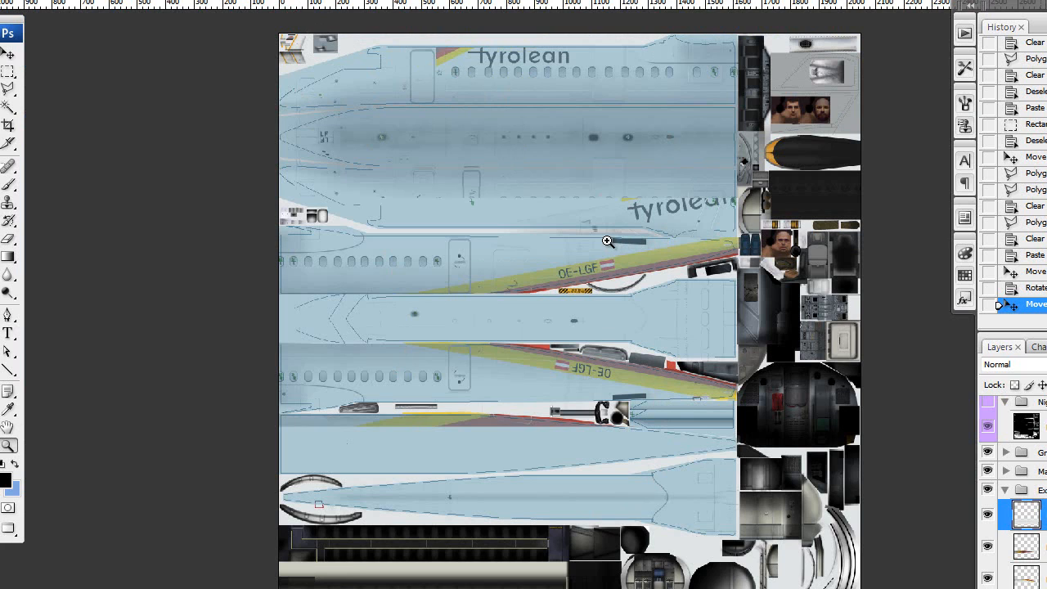
pyautogui.click(664, 219)
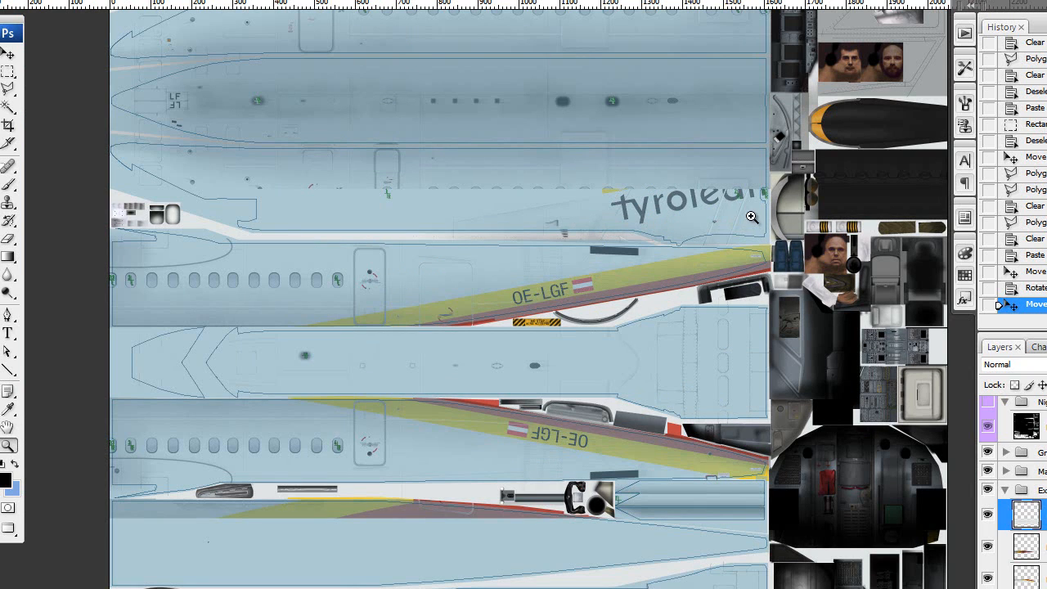
pyautogui.press('l')
pyautogui.click(246, 236)
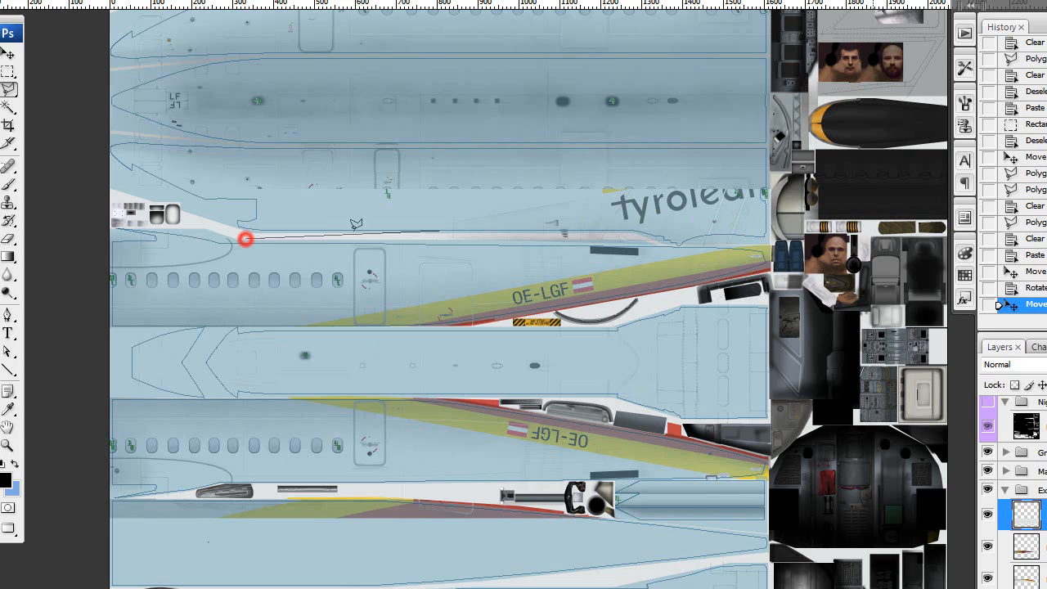
pyautogui.click(625, 232)
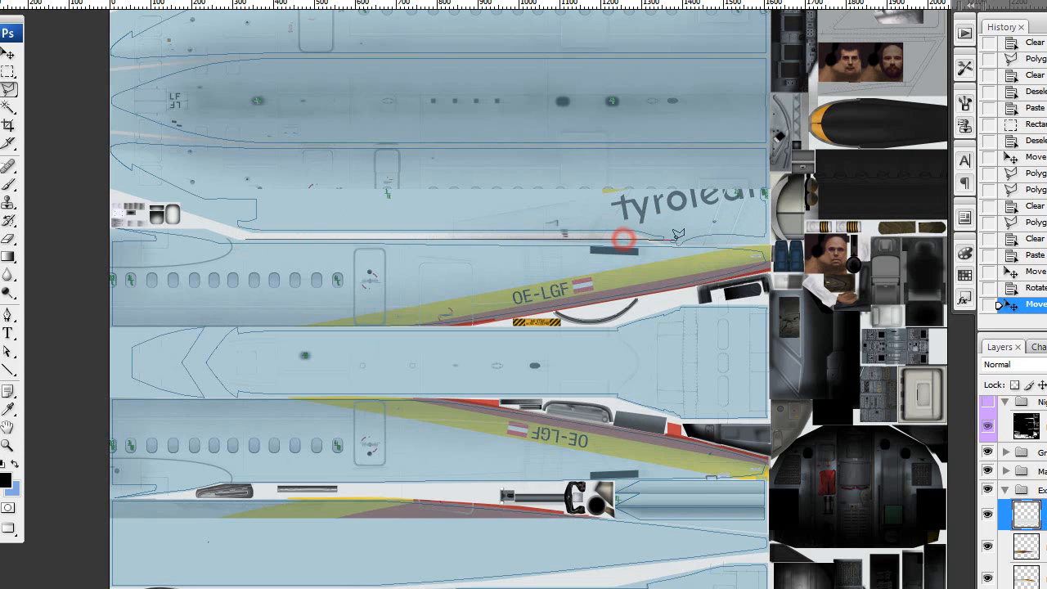
pyautogui.click(772, 244)
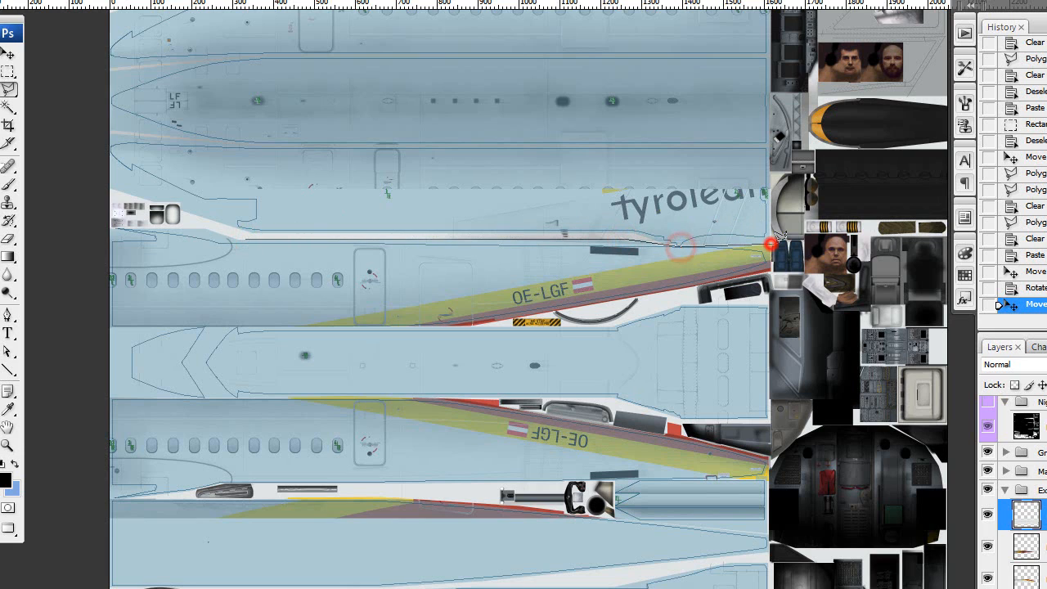
pyautogui.click(807, 232)
pyautogui.click(802, 133)
pyautogui.click(167, 128)
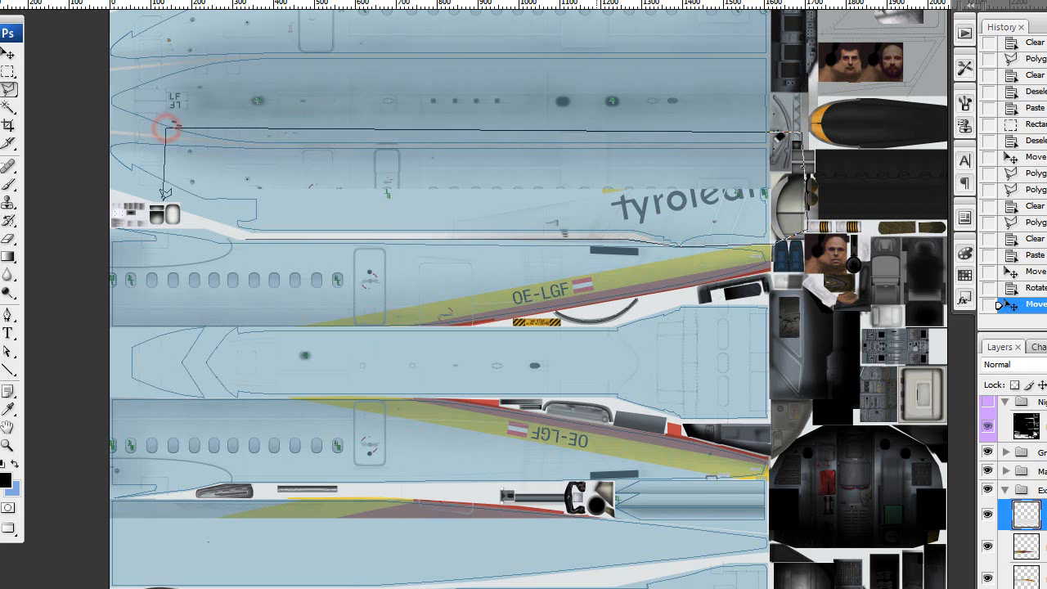
pyautogui.click(167, 205)
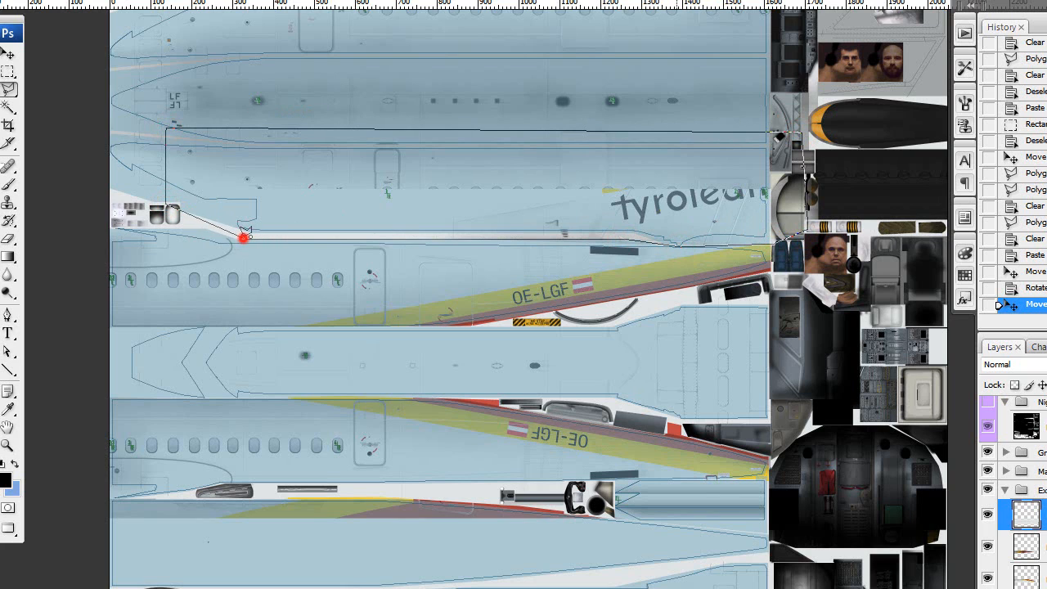
pyautogui.click(243, 238)
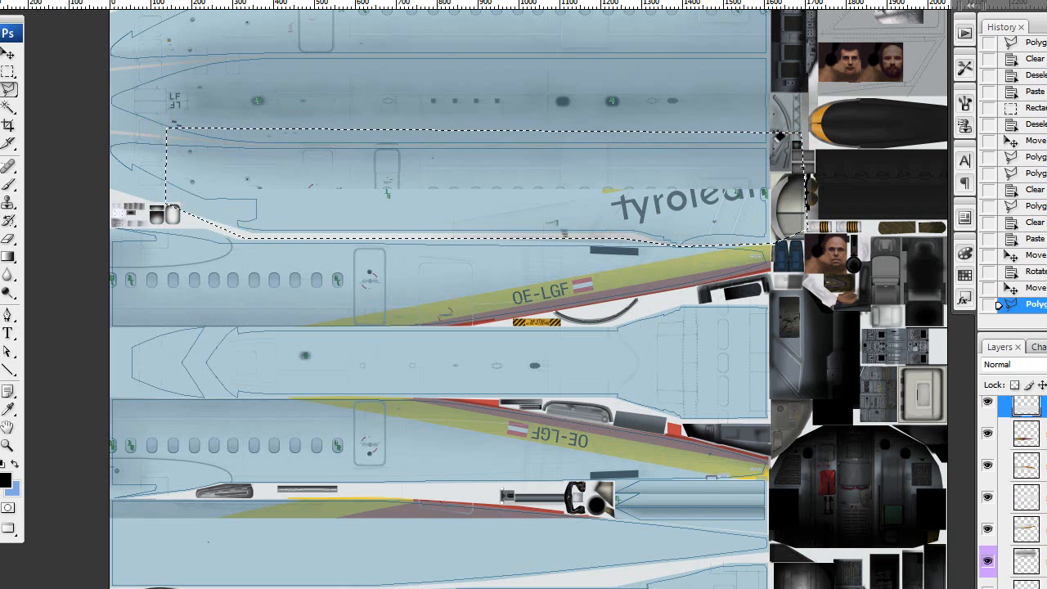
pyautogui.click(991, 531)
pyautogui.click(991, 531)
pyautogui.click(1044, 530)
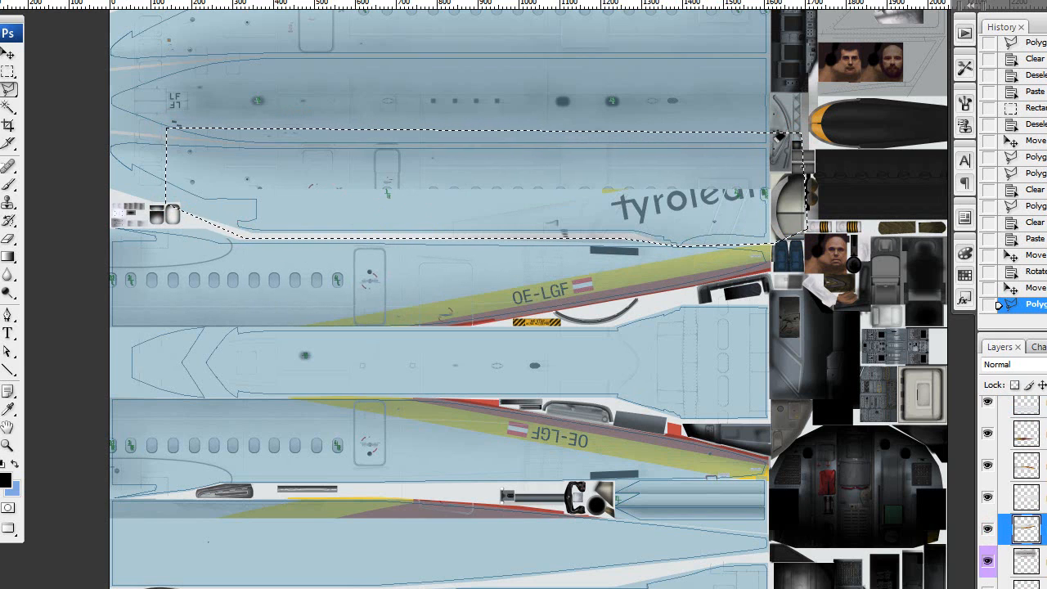
pyautogui.press('Delete')
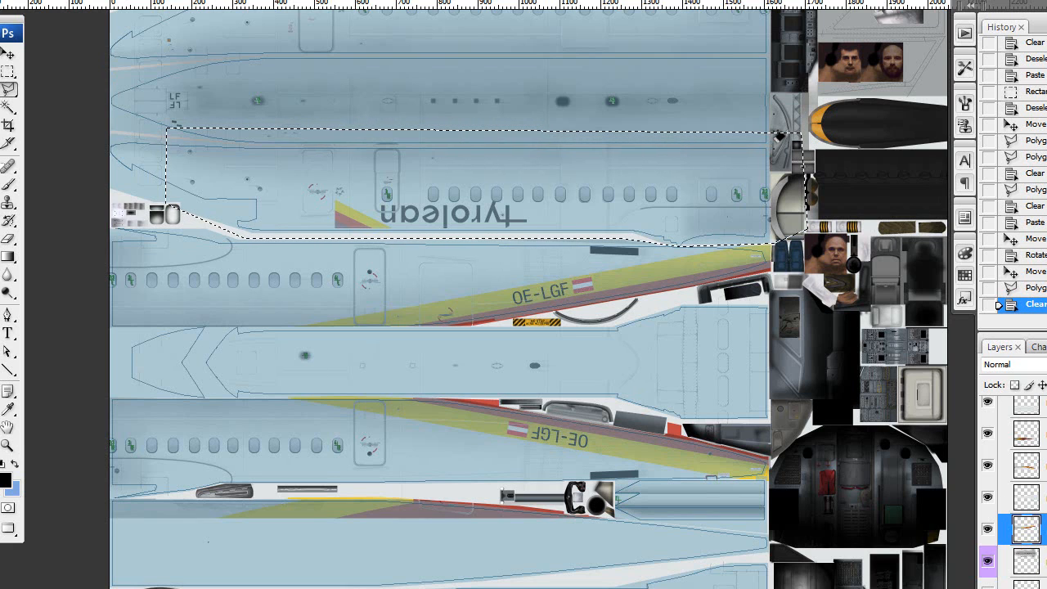
pyautogui.hotkey('alt', 'f')
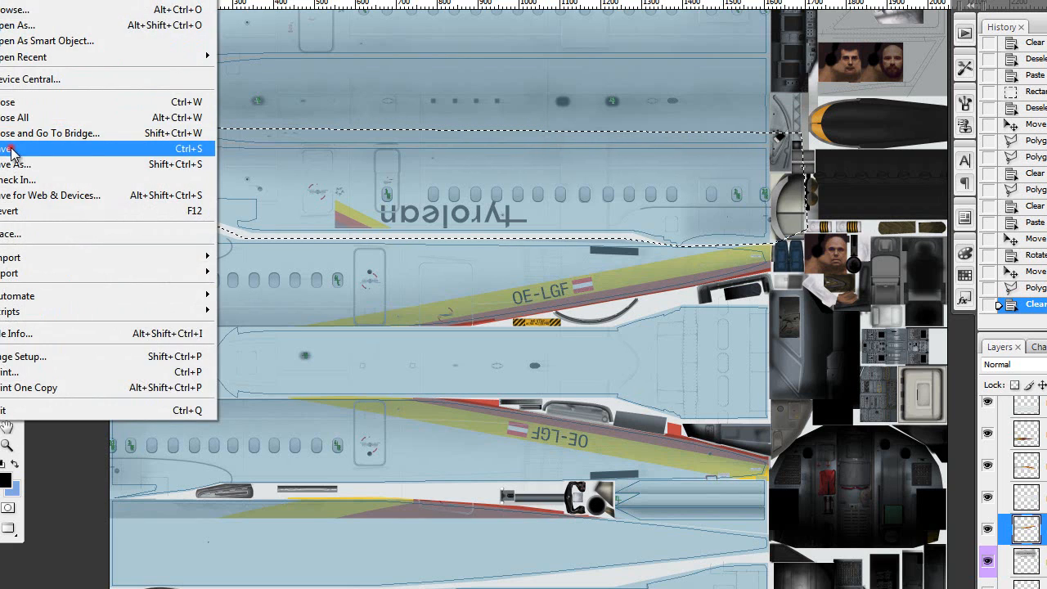
pyautogui.click(12, 148)
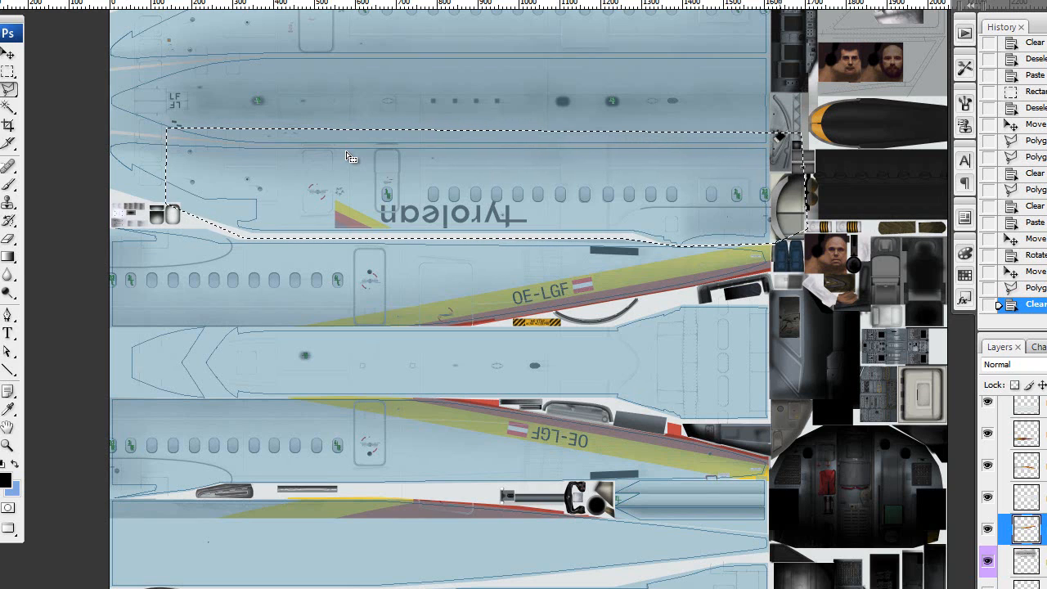
# Collapse the topmost layer group, hide the blue template overlay group, and check the livery across the fuselage strips
pyautogui.scroll(3, 988, 404)
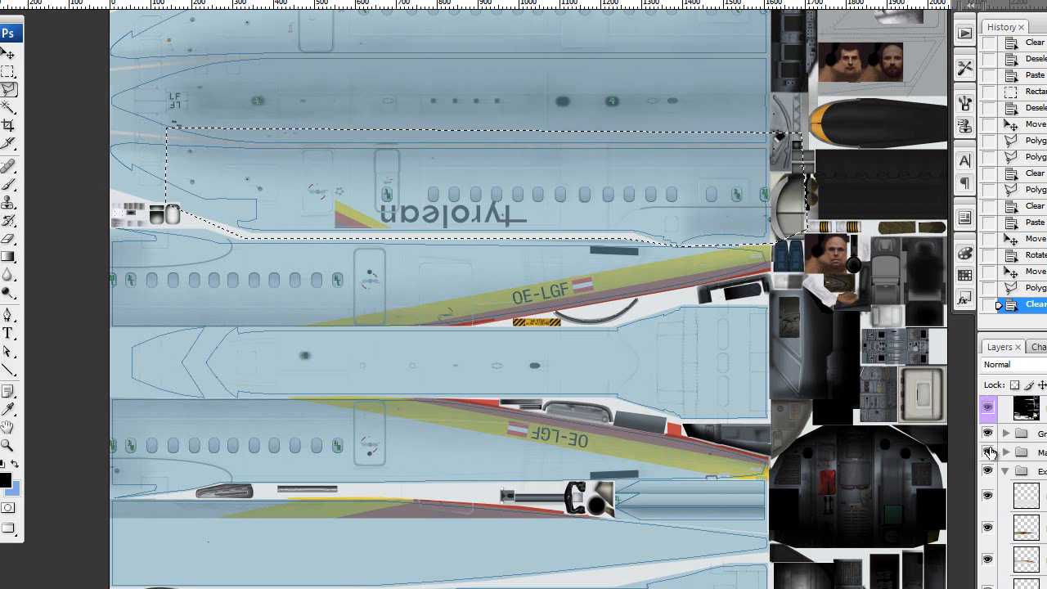
pyautogui.click(1005, 406)
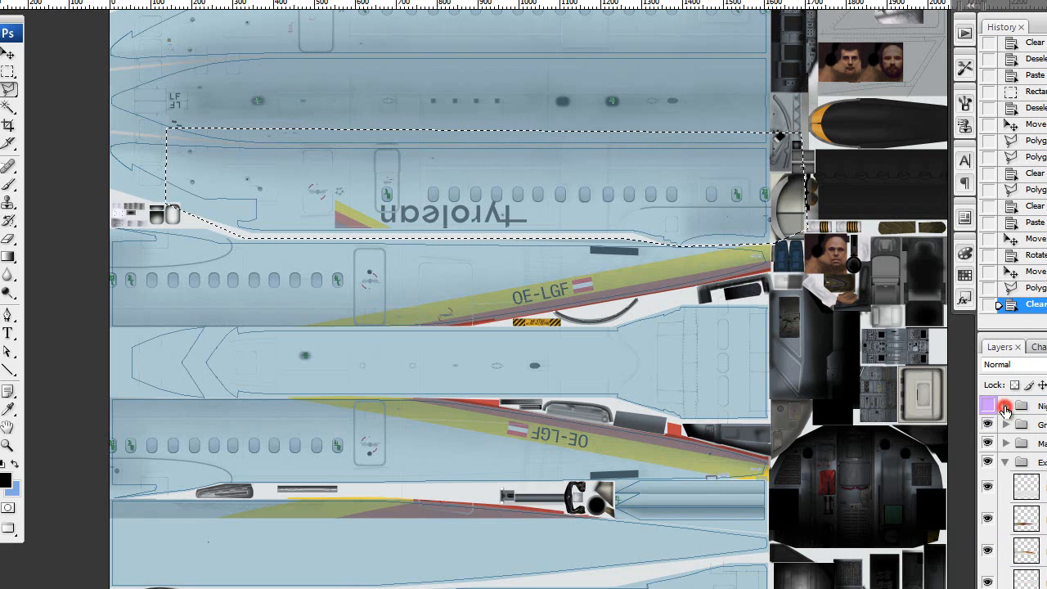
pyautogui.click(989, 443)
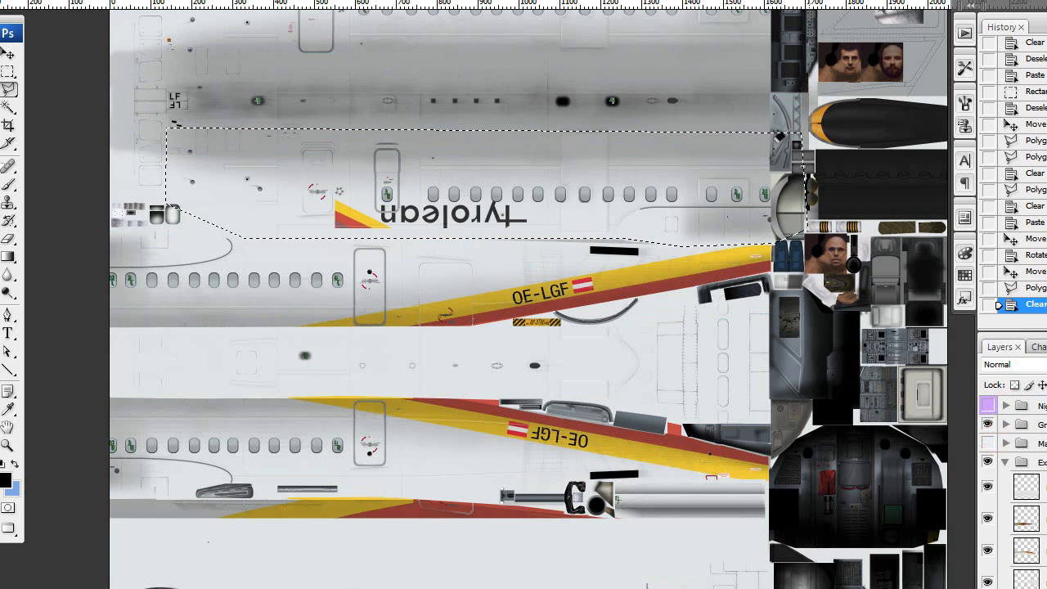
pyautogui.scroll(-2, 935, 511)
pyautogui.scroll(6, 935, 511)
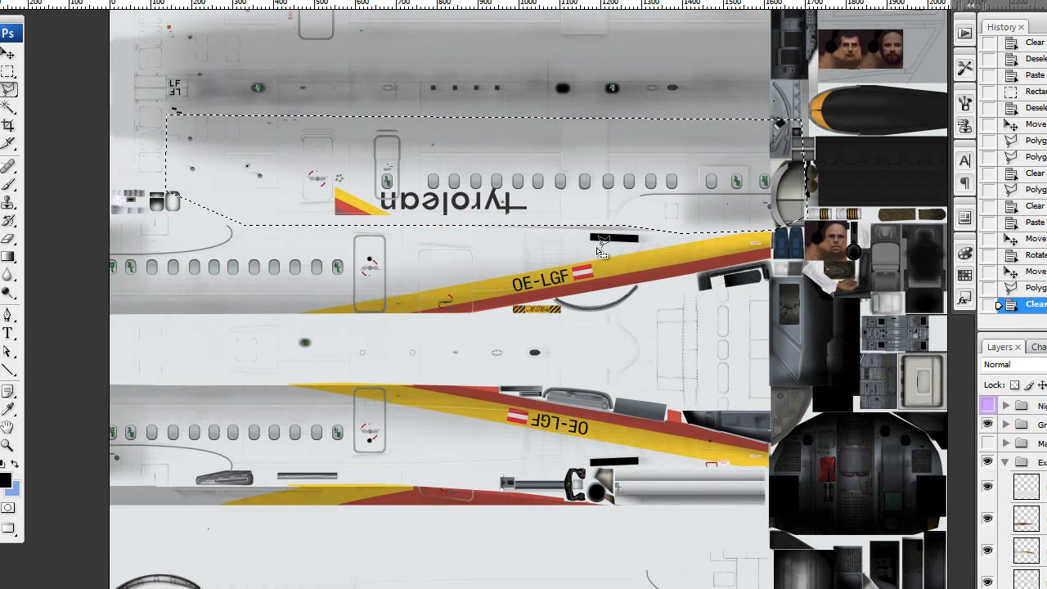
pyautogui.scroll(-5, 549, 265)
pyautogui.scroll(-2, 546, 279)
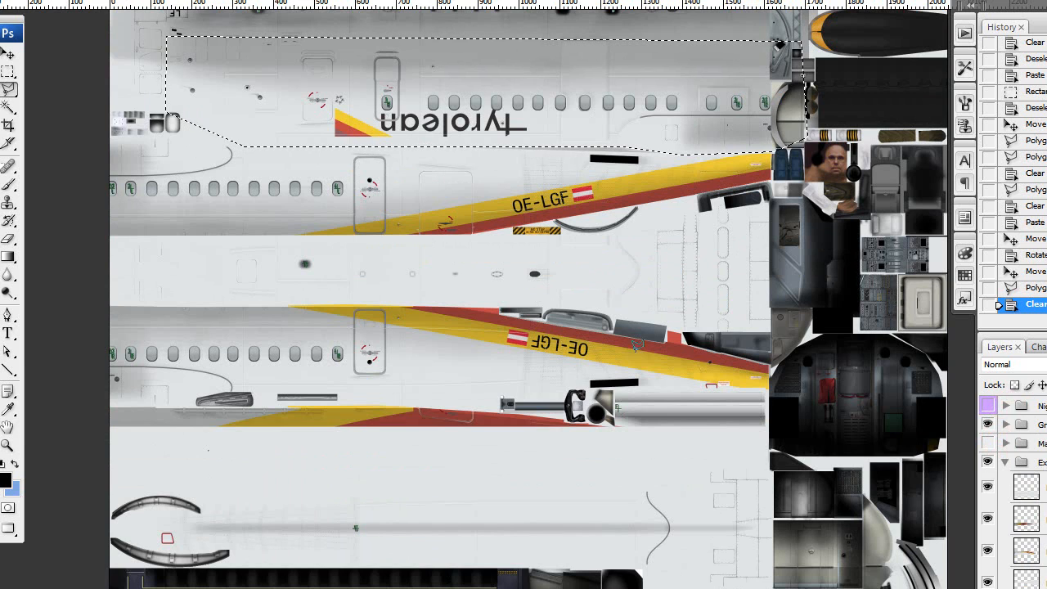
# Flatten the image, discarding the hidden layers, and clear the selection
pyautogui.rightClick(1011, 499)
pyautogui.click(1012, 564)
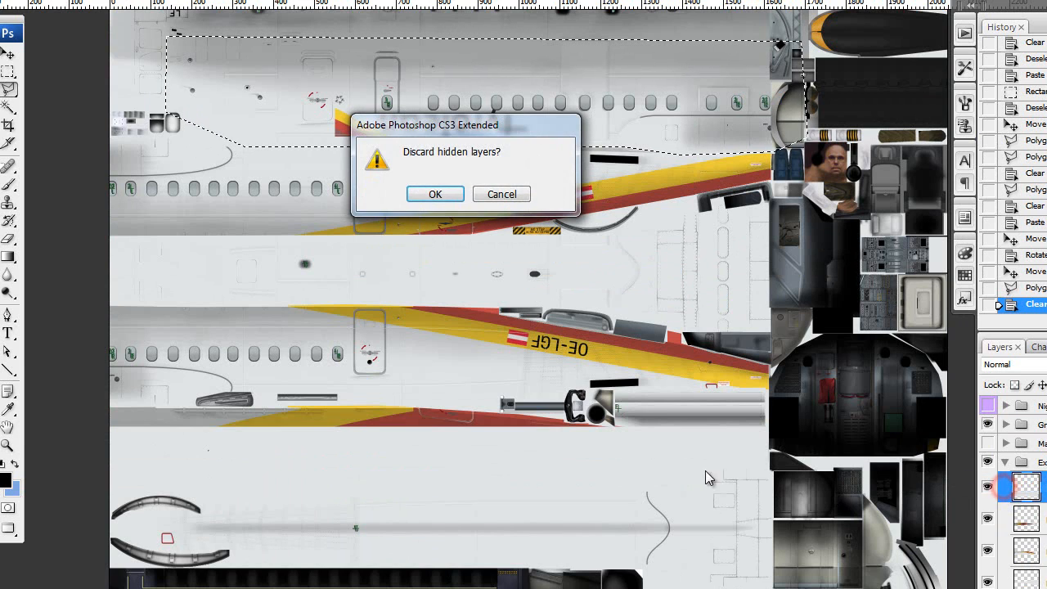
pyautogui.click(445, 195)
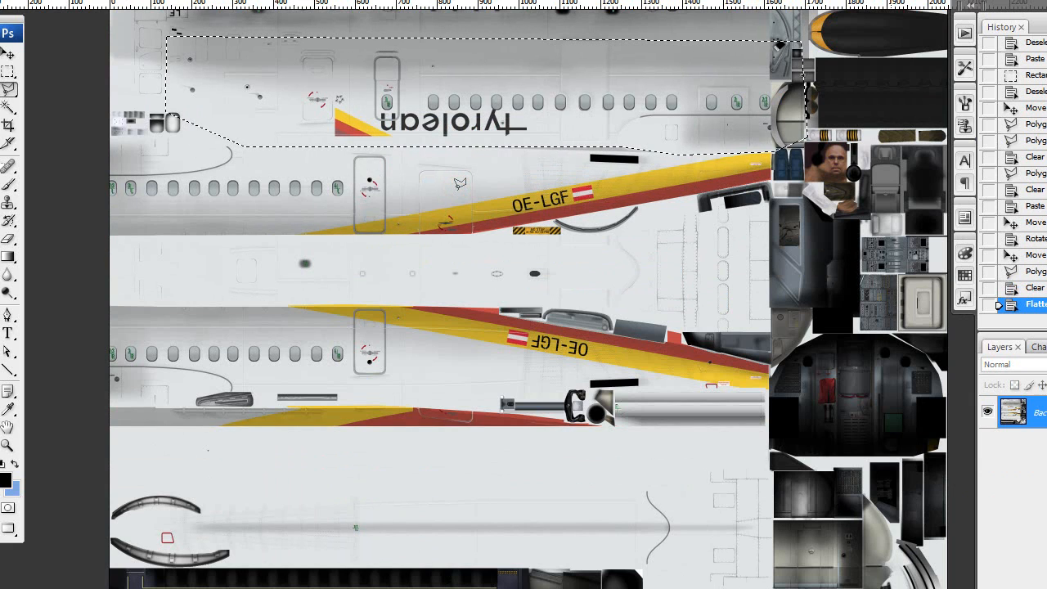
pyautogui.press('m')
pyautogui.click(456, 190)
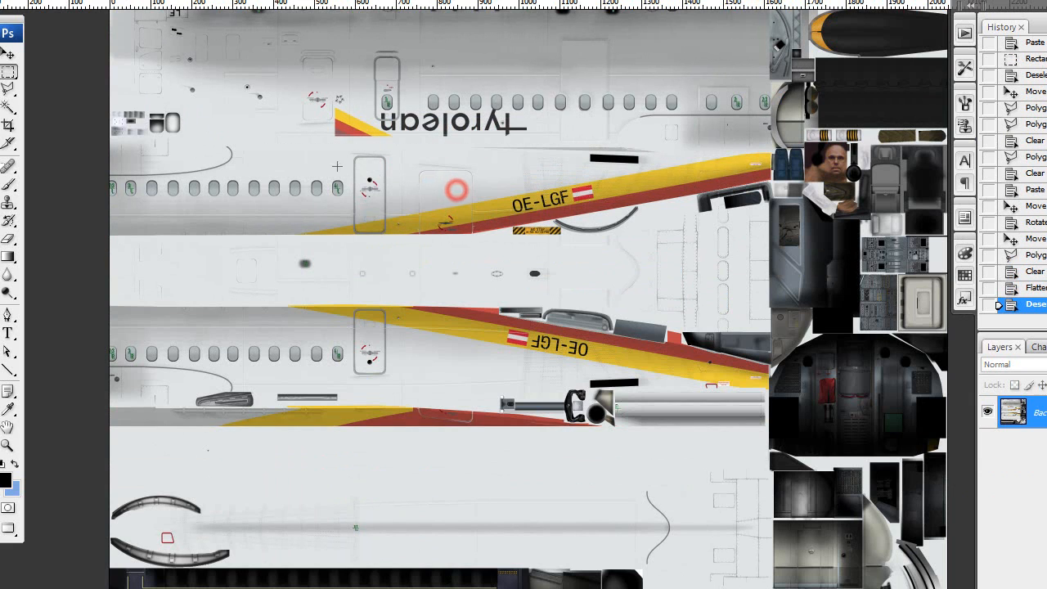
# Flip the whole canvas vertically
pyautogui.click(57, 1)
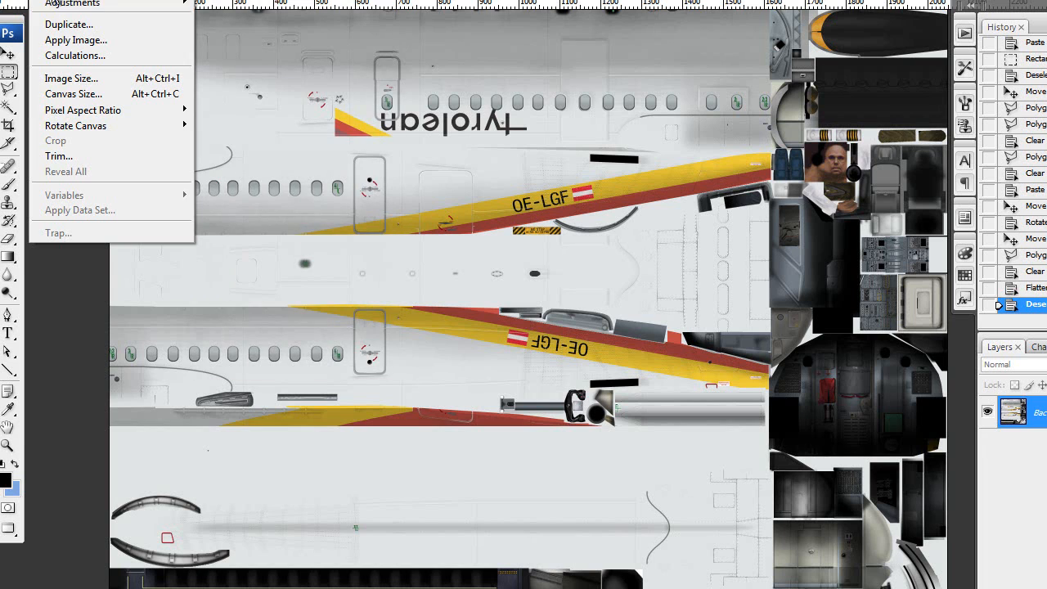
pyautogui.moveTo(94, 125)
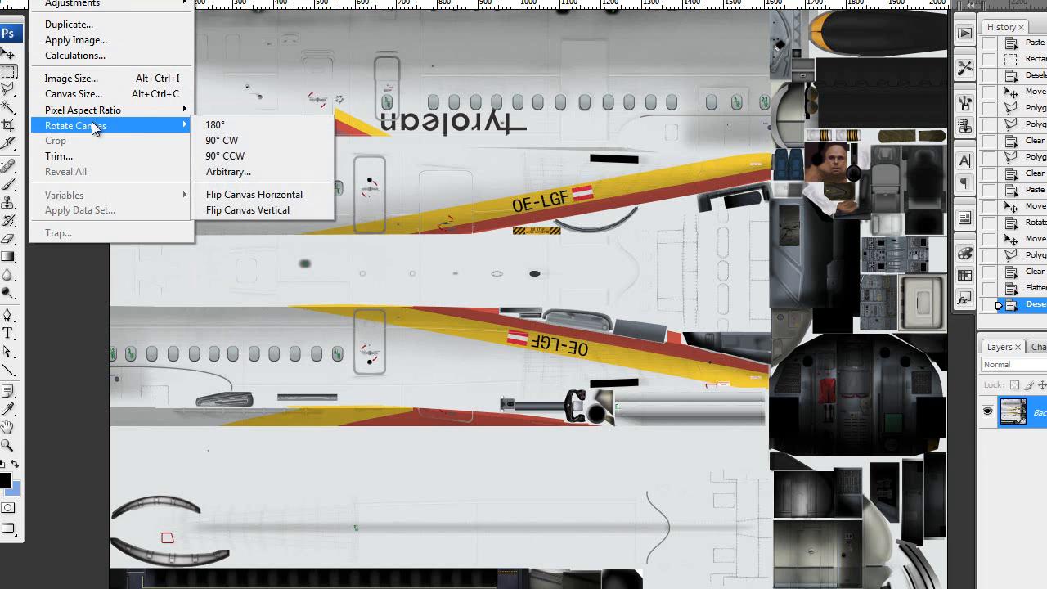
pyautogui.click(254, 209)
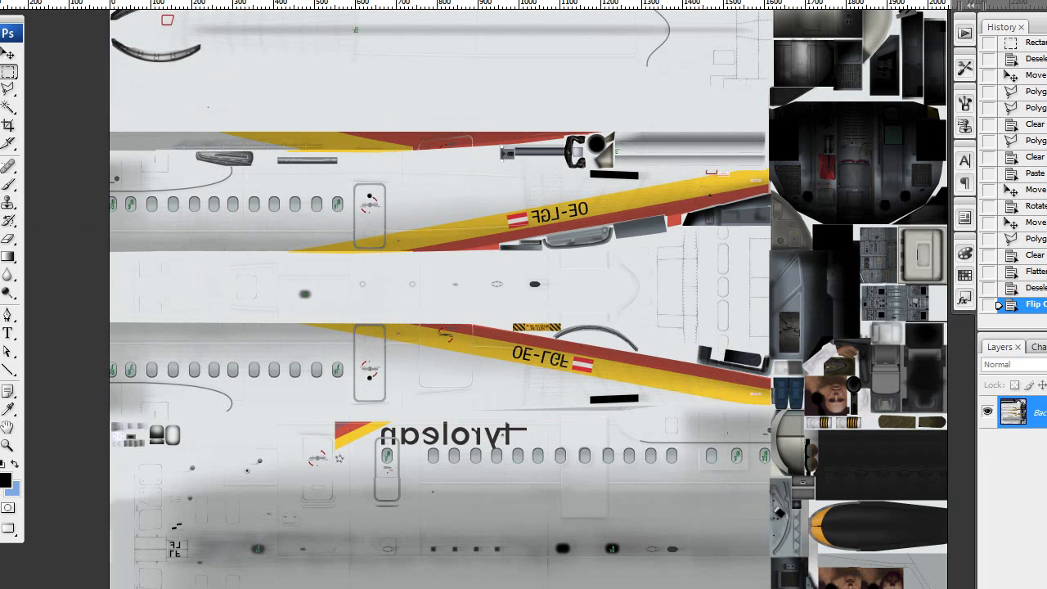
# Save the flattened, flipped texture as q400ext1.dds in the D3D/DDS format in the MJC8Q400_Tyrolean folder
pyautogui.click(12, 1)
pyautogui.moveTo(2, 1)
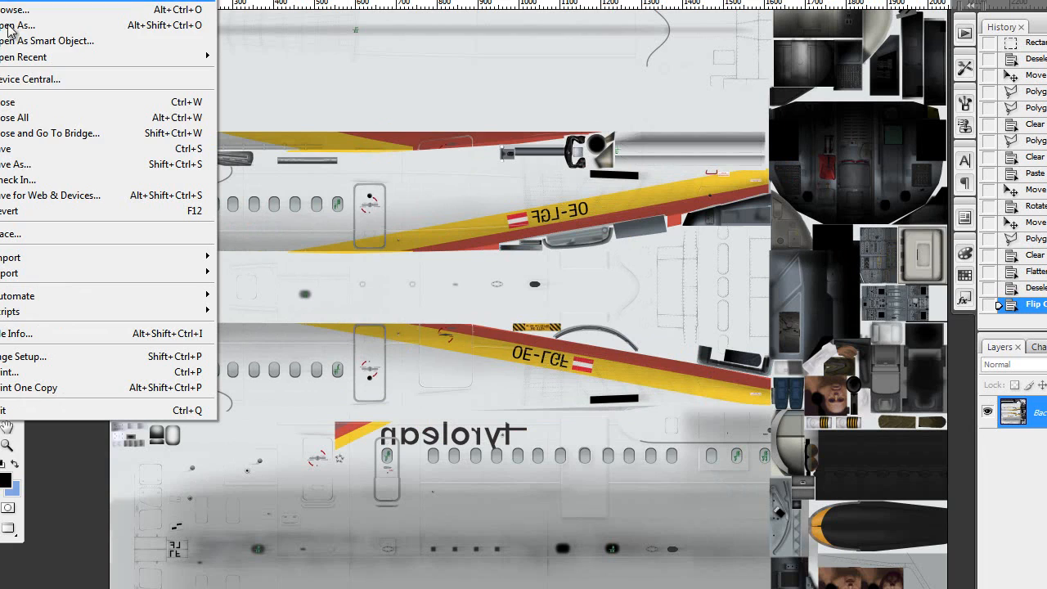
pyautogui.click(36, 165)
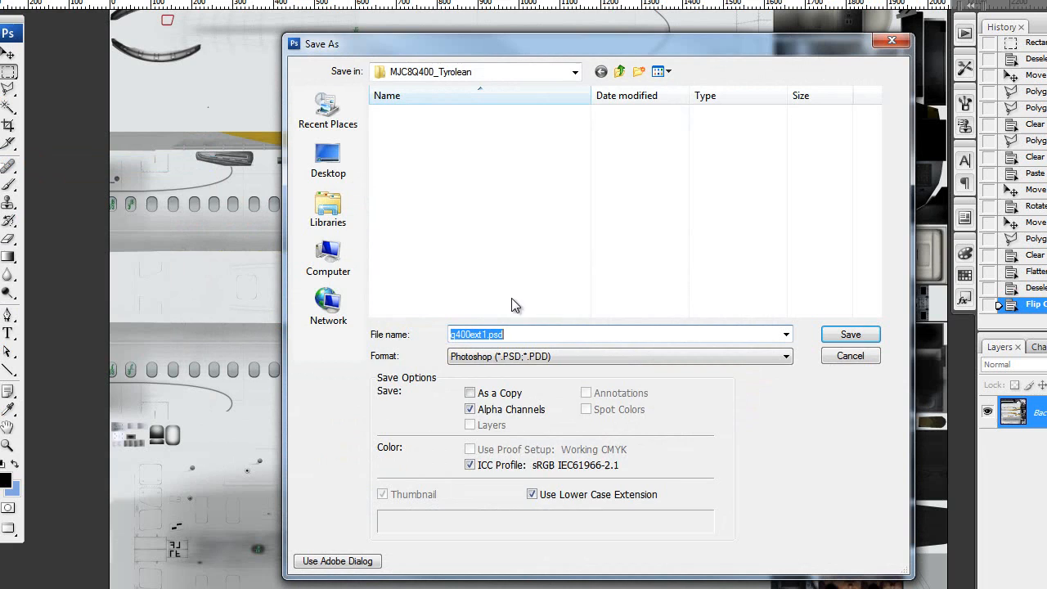
pyautogui.click(543, 357)
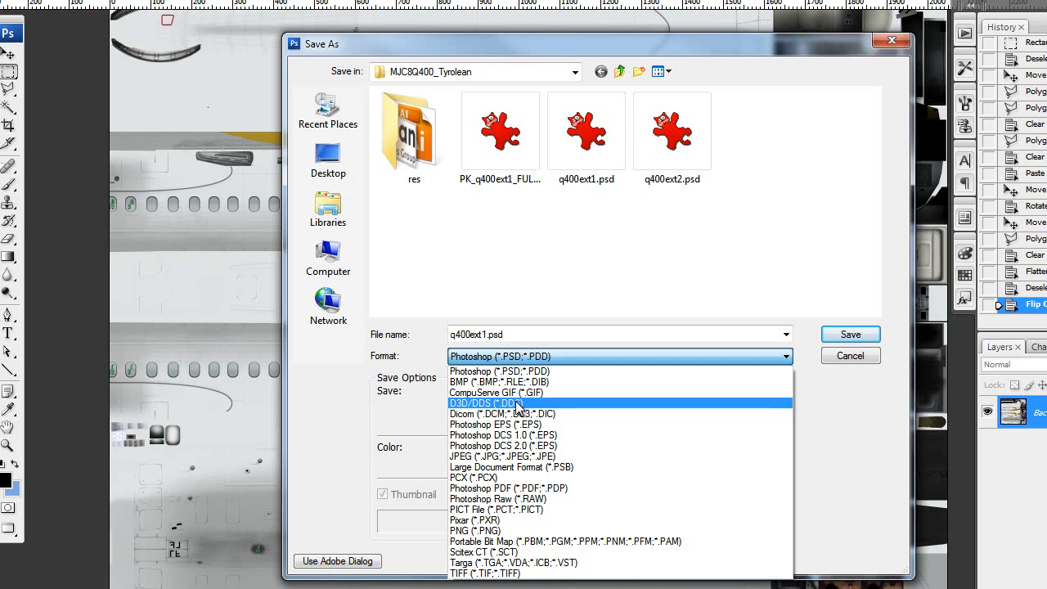
pyautogui.click(517, 403)
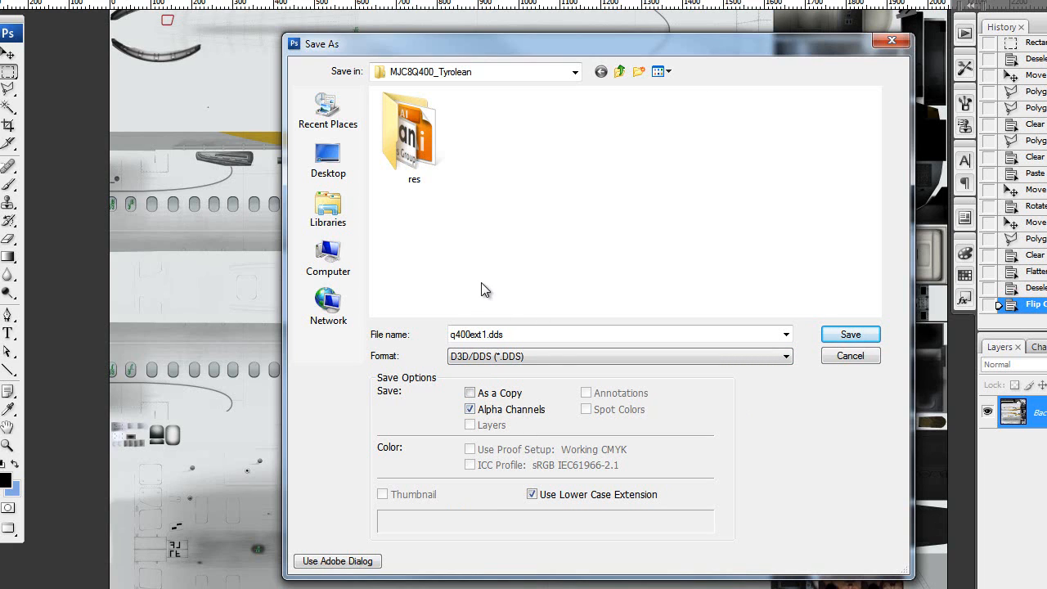
pyautogui.click(525, 363)
pyautogui.click(526, 357)
pyautogui.click(524, 357)
pyautogui.click(848, 336)
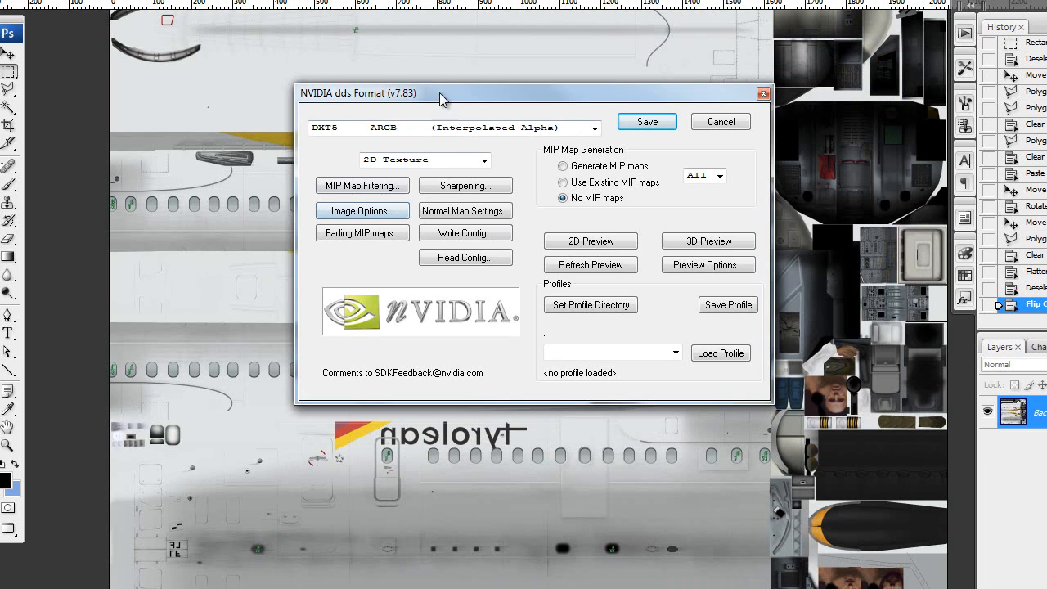
# Export the DDS as a DXT5 ARGB (Interpolated Alpha) 2D texture with no MIP maps
pyautogui.moveTo(442, 96); pyautogui.dragTo(411, 121)
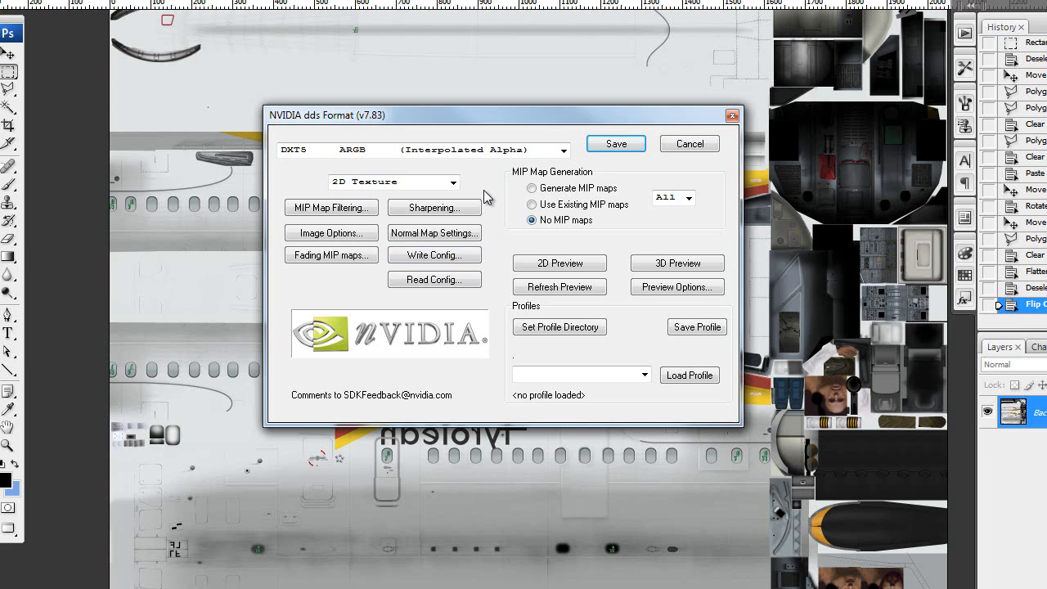
pyautogui.click(496, 147)
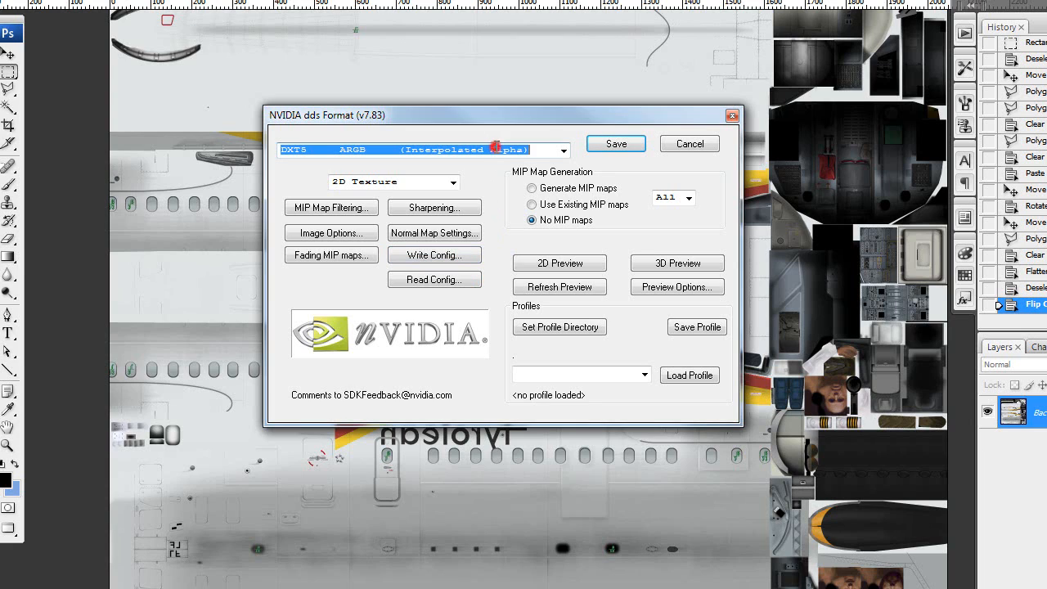
pyautogui.click(288, 150)
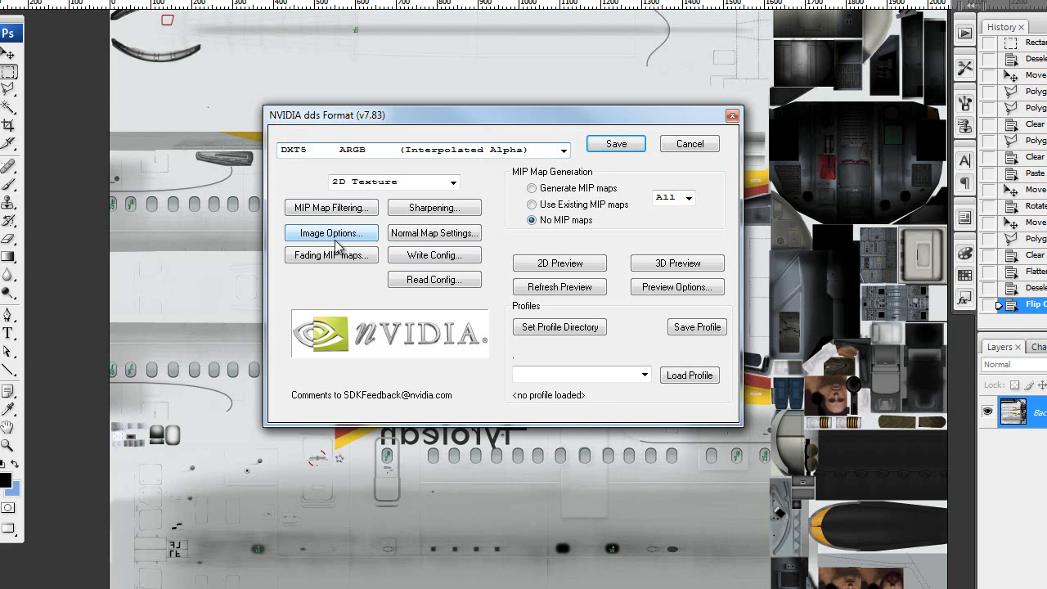
pyautogui.click(470, 150)
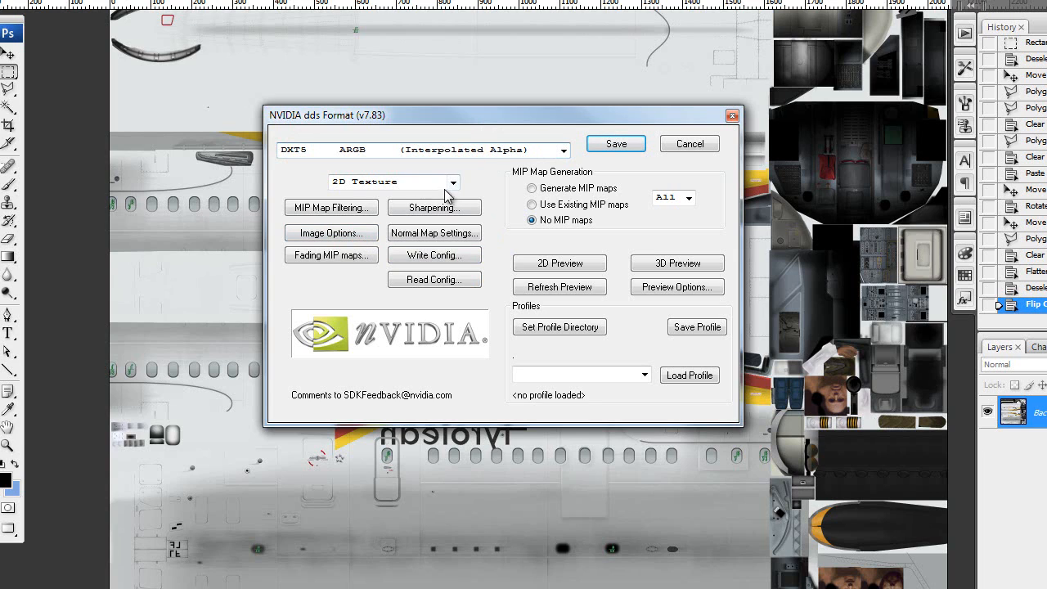
pyautogui.click(366, 181)
pyautogui.click(532, 219)
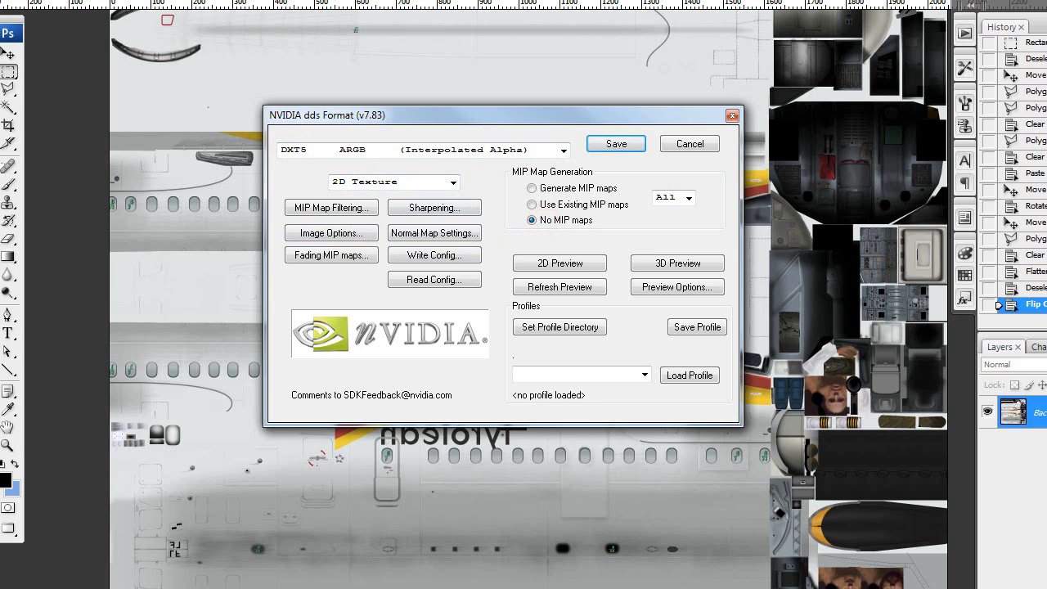
pyautogui.click(603, 146)
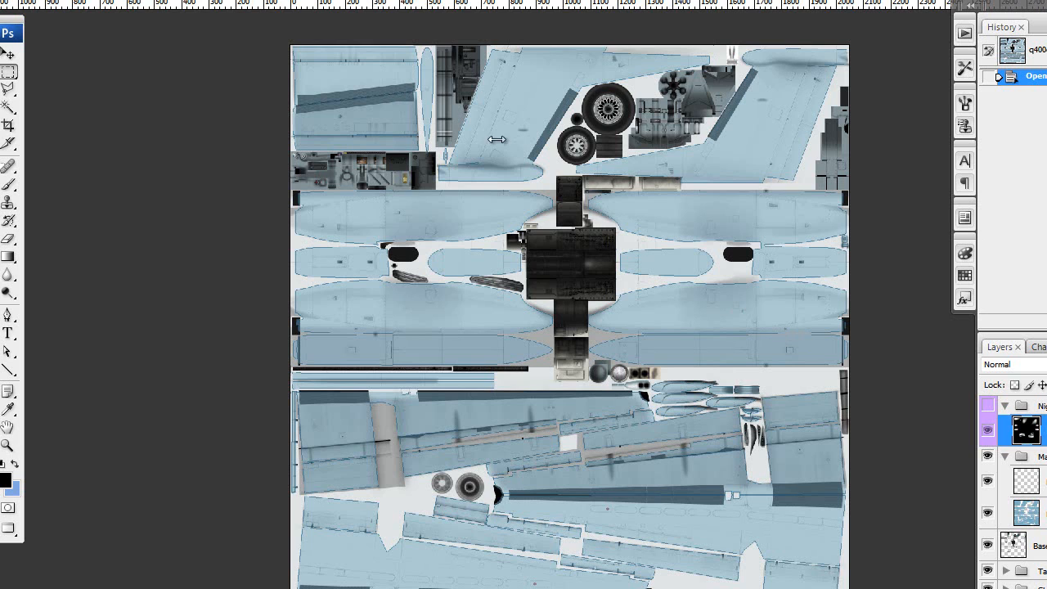
# Switch to PK_q400ext1_FULL.psd and show the hidden map outline layer
pyautogui.click(270, 0)
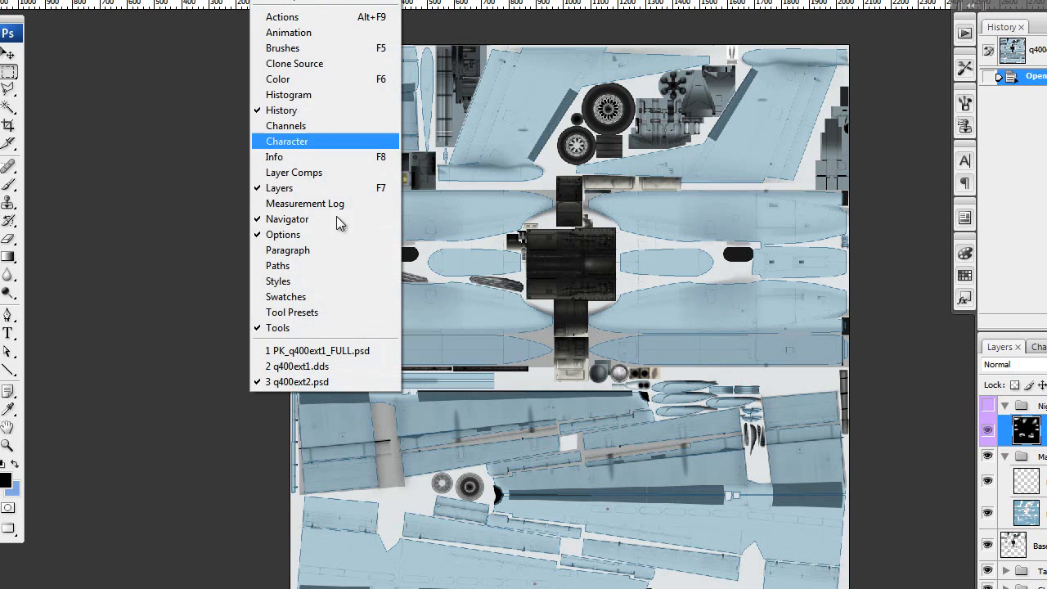
pyautogui.click(343, 350)
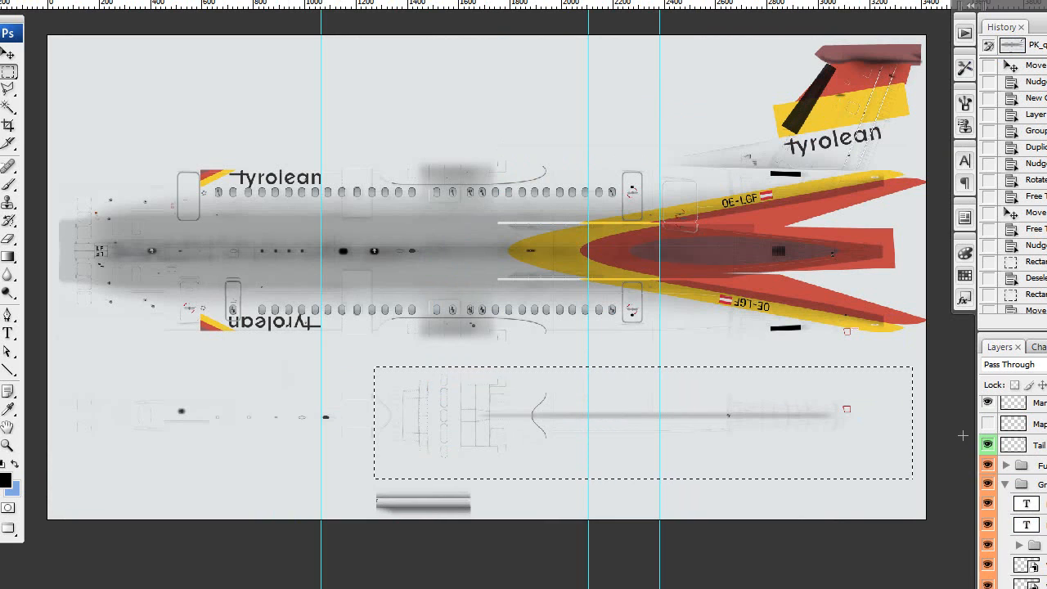
pyautogui.click(988, 423)
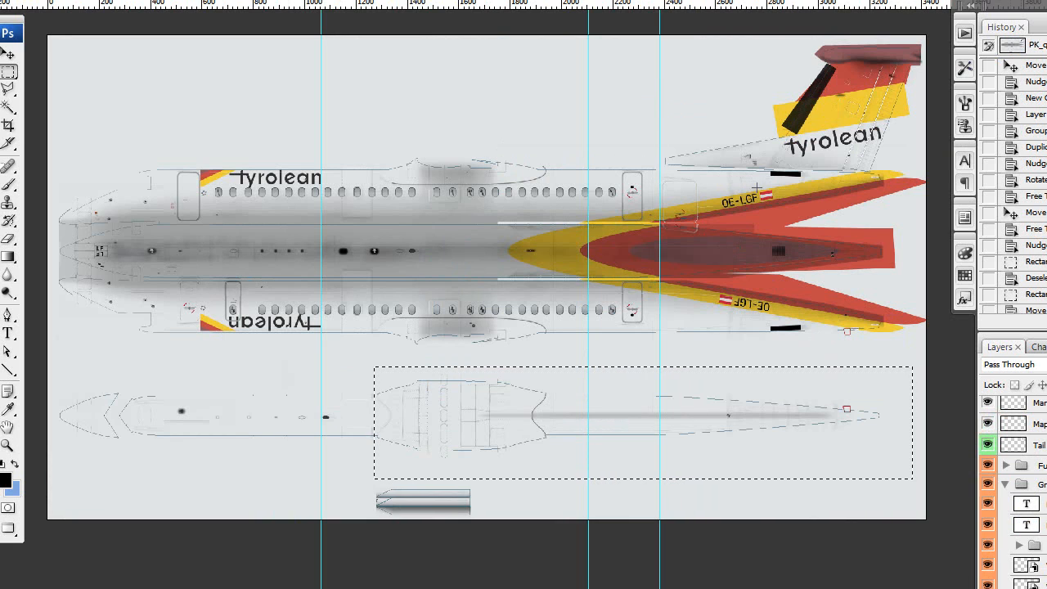
# Outline the whole vertical tail with the Polygonal Lasso, following its lower edge along the fuselage, and copy the selection merged
pyautogui.press('z')
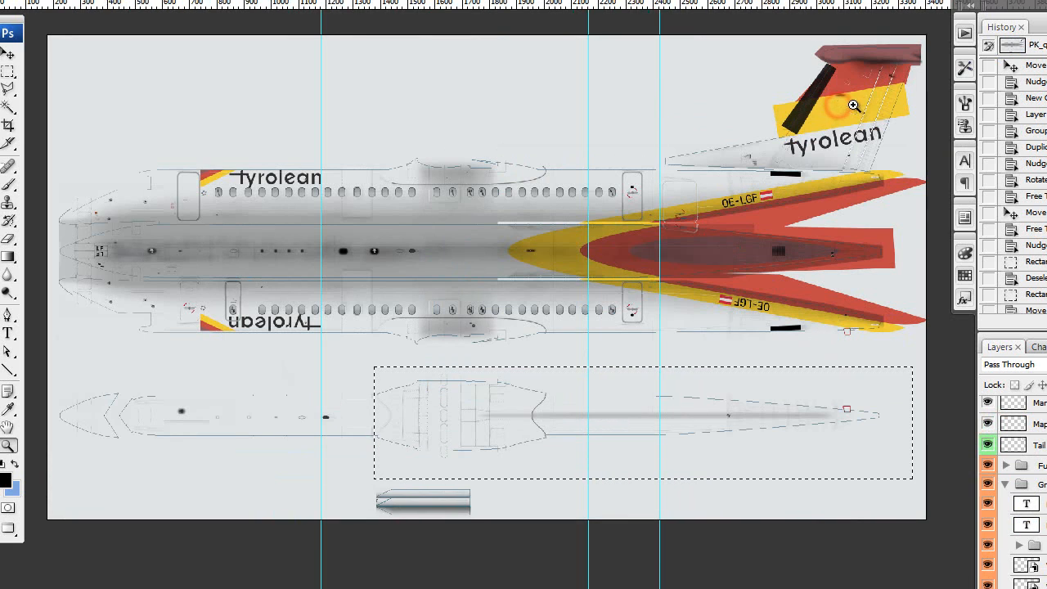
pyautogui.click(843, 104)
pyautogui.click(547, 68)
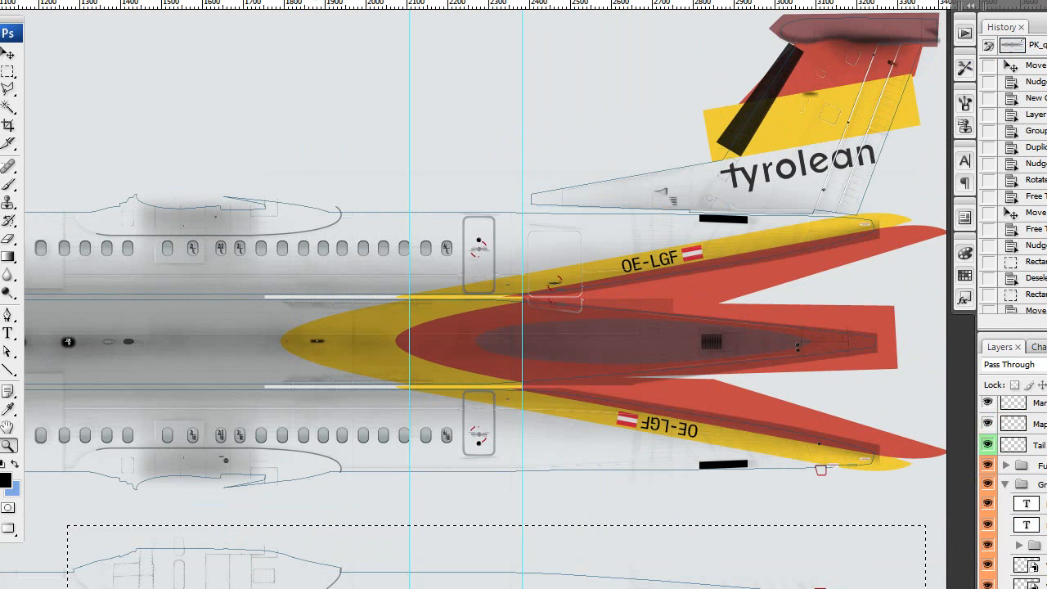
pyautogui.click(337, 1)
pyautogui.moveTo(933, 29); pyautogui.dragTo(433, 440)
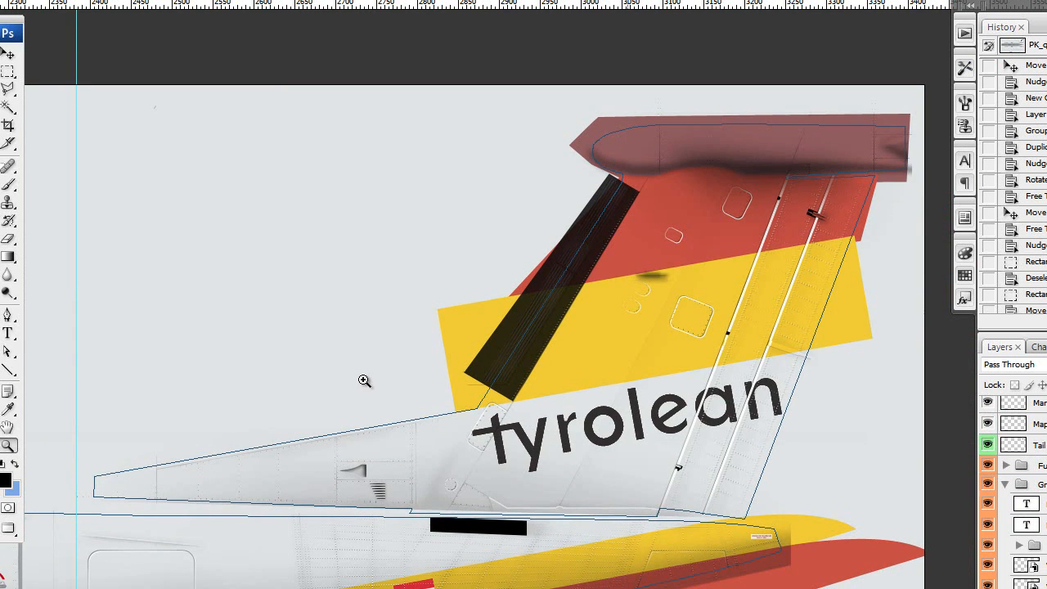
pyautogui.press('l')
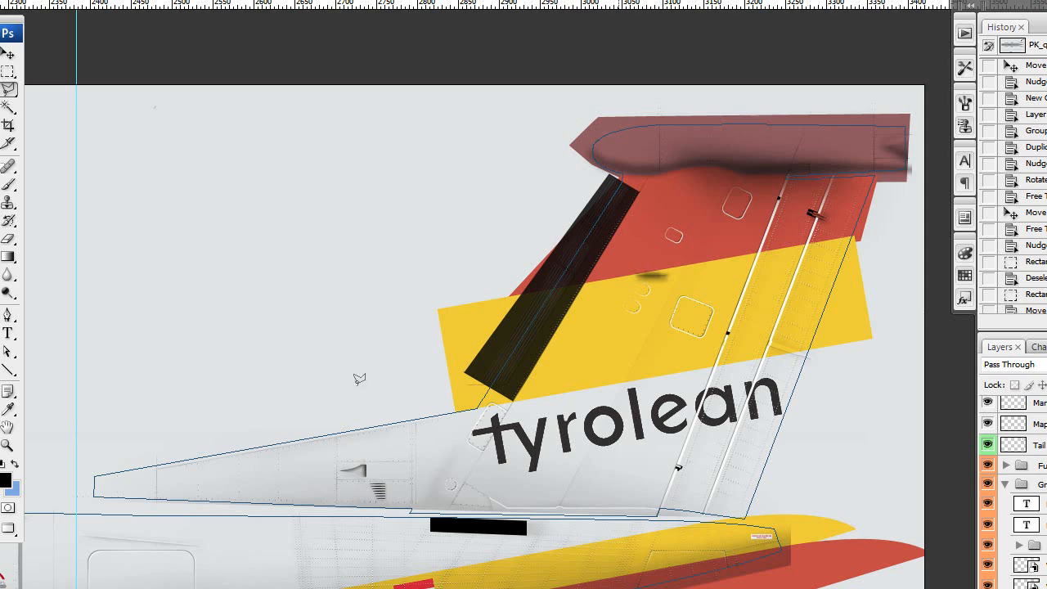
pyautogui.click(76, 501)
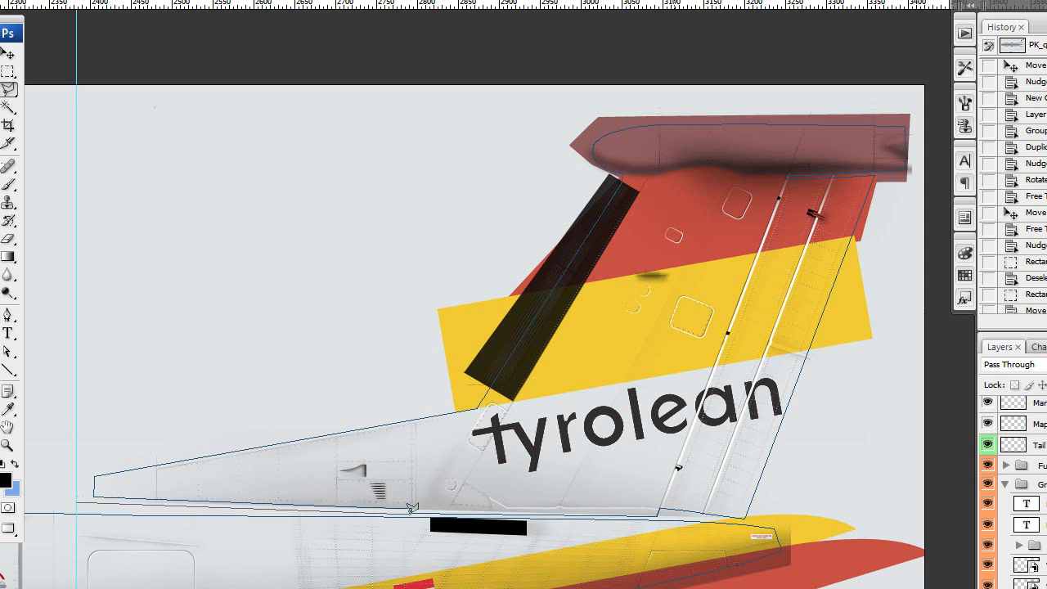
pyautogui.click(409, 513)
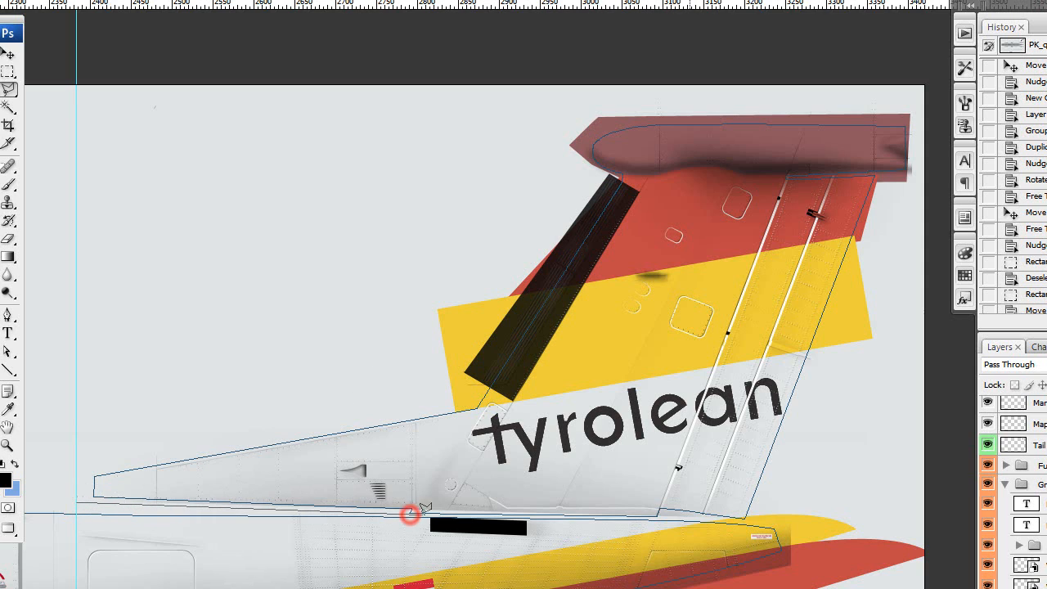
pyautogui.click(687, 517)
pyautogui.click(757, 520)
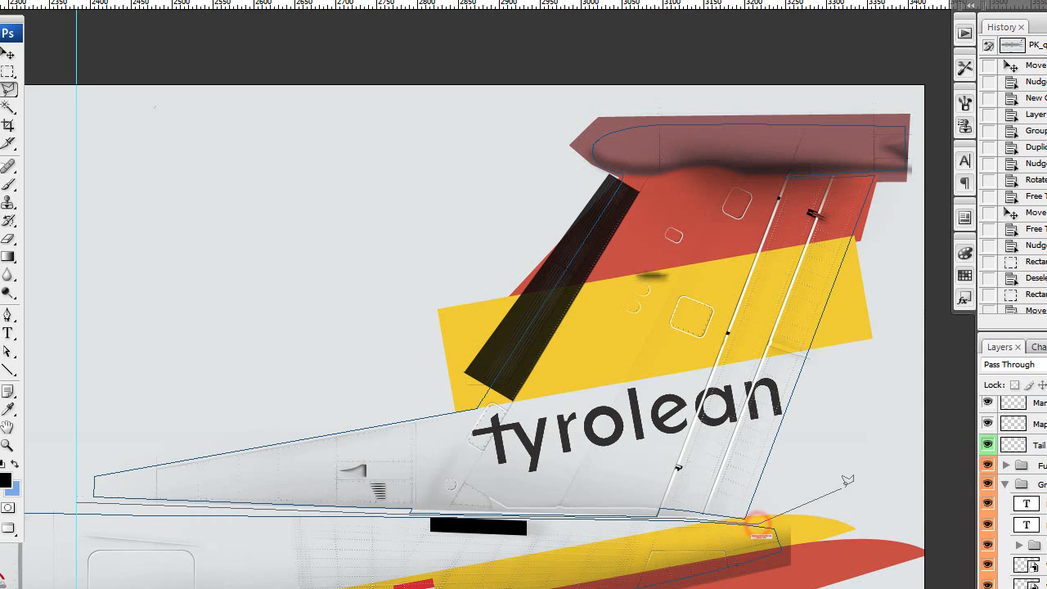
pyautogui.click(888, 442)
pyautogui.click(925, 93)
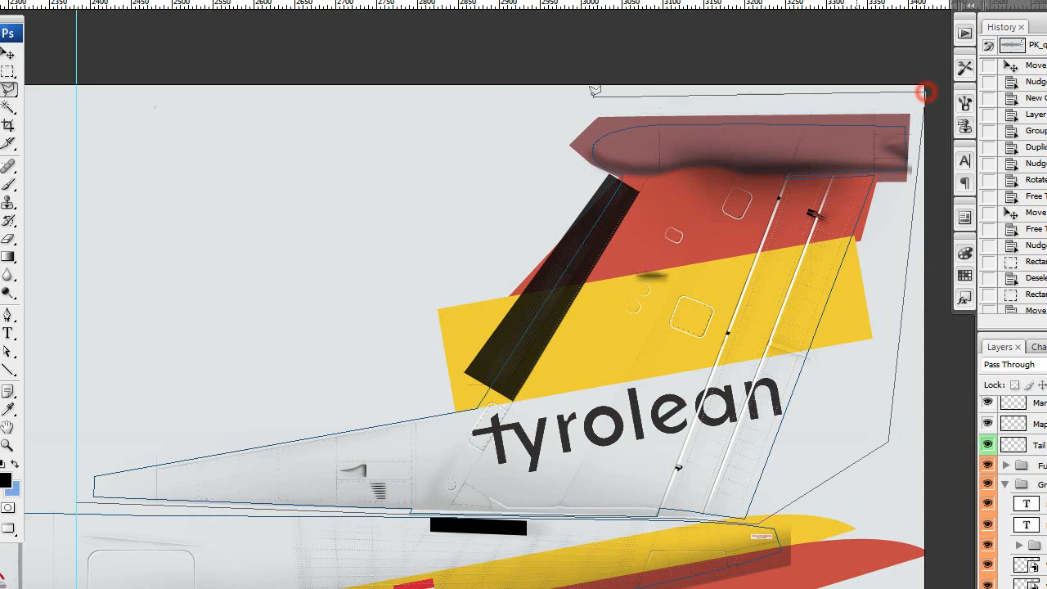
pyautogui.click(508, 102)
pyautogui.click(497, 216)
pyautogui.click(306, 382)
pyautogui.click(69, 451)
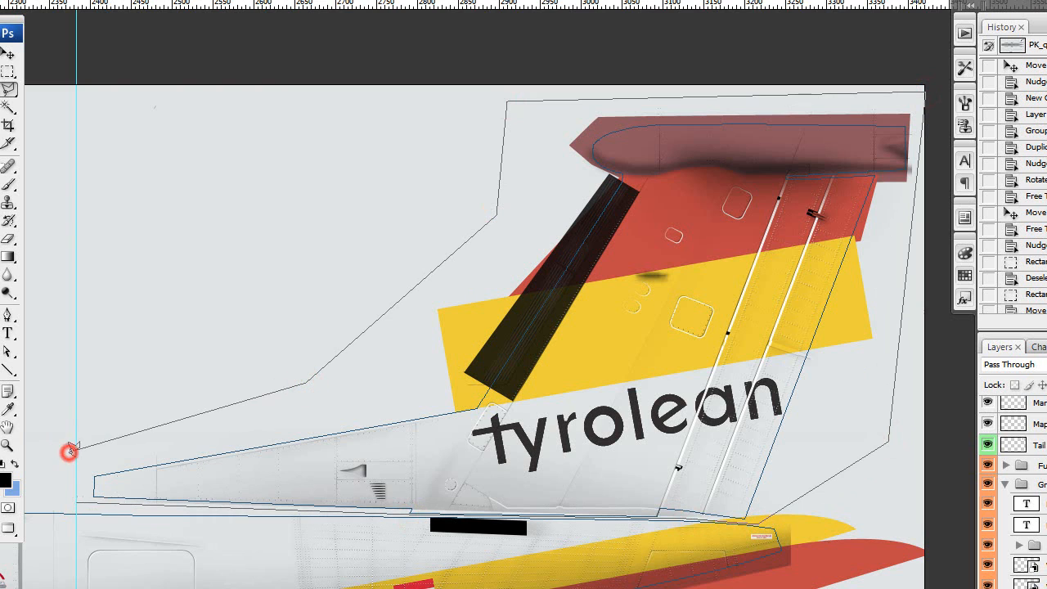
pyautogui.click(78, 495)
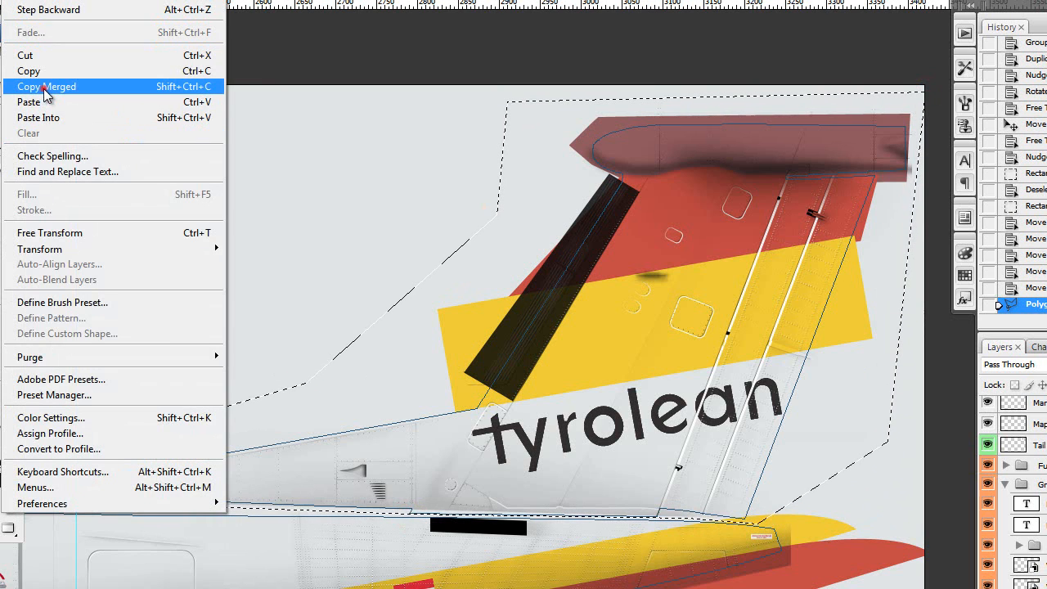
pyautogui.click(44, 89)
# Paste the copied tail into q400ext2.psd and move its layer below the base texture layer and the group under it
pyautogui.click(265, 0)
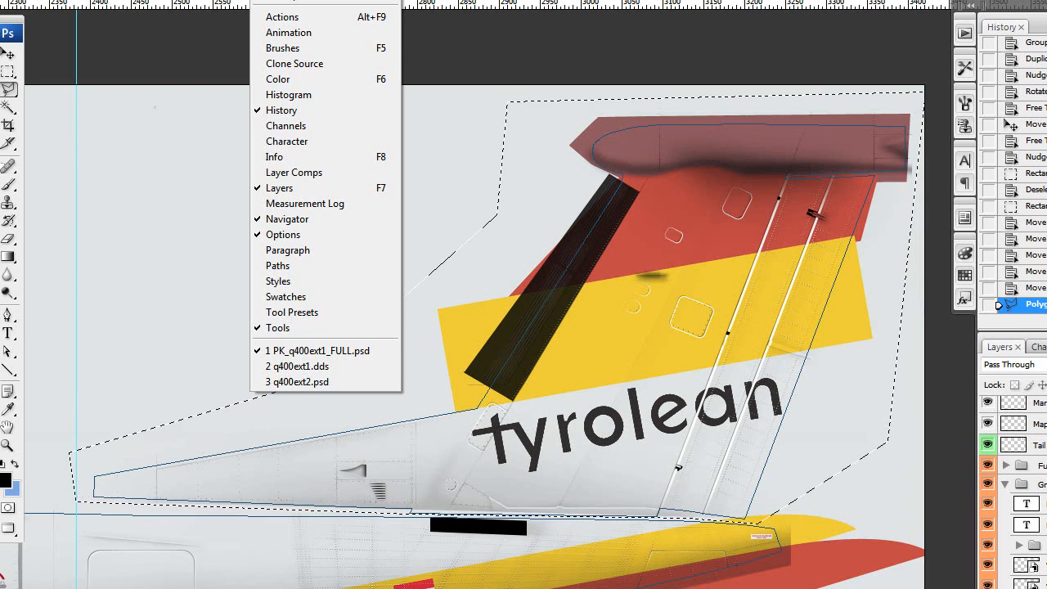
pyautogui.click(303, 382)
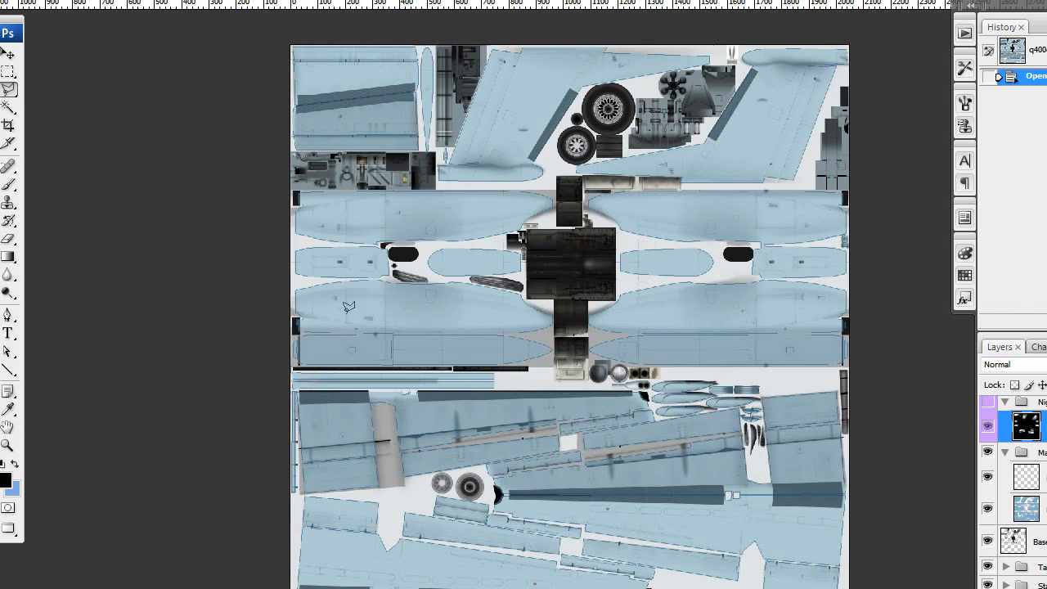
pyautogui.hotkey('ctrl', 'v')
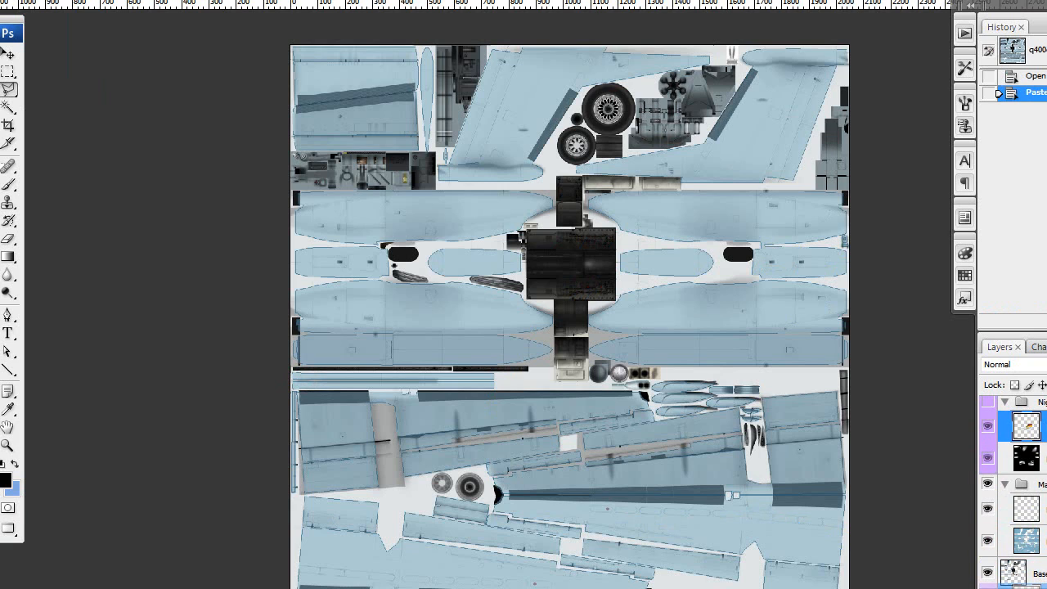
pyautogui.moveTo(1026, 426); pyautogui.dragTo(1027, 583)
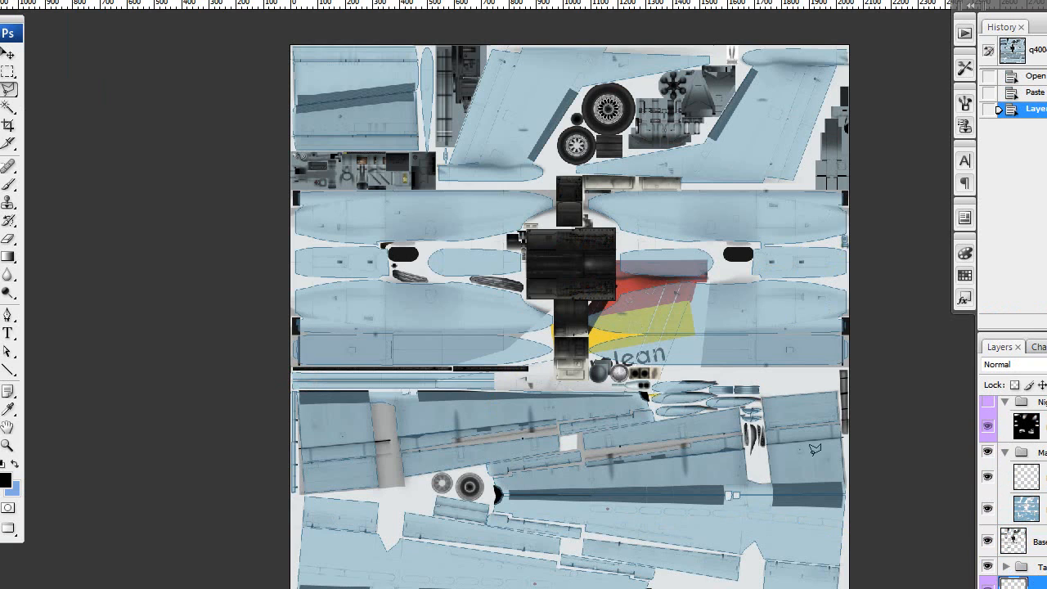
# Move the pasted tyrolean tail onto the right-hand tail section of the texture and nudge it into alignment with the blue outline
pyautogui.press('v')
pyautogui.moveTo(555, 312); pyautogui.dragTo(690, 98)
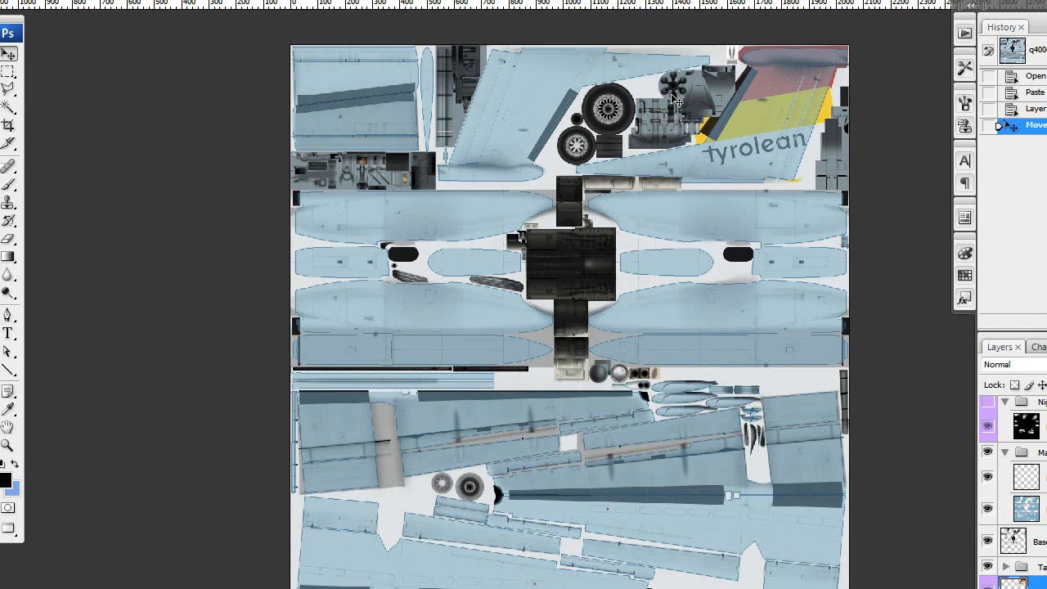
pyautogui.press('z')
pyautogui.click(317, 2)
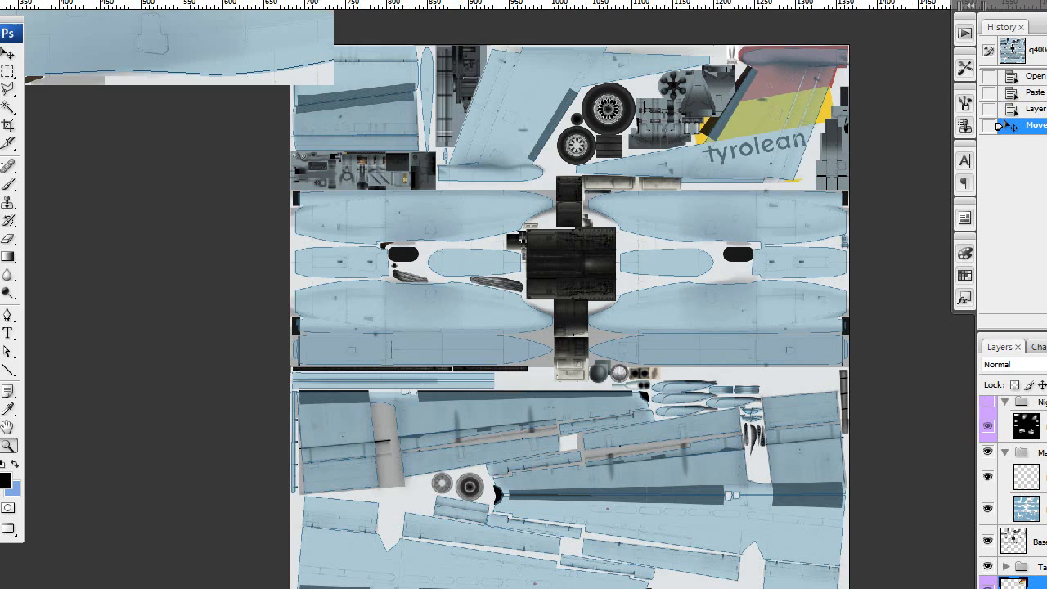
pyautogui.moveTo(524, 294); pyautogui.dragTo(520, 290)
pyautogui.moveTo(752, 20); pyautogui.dragTo(216, 587)
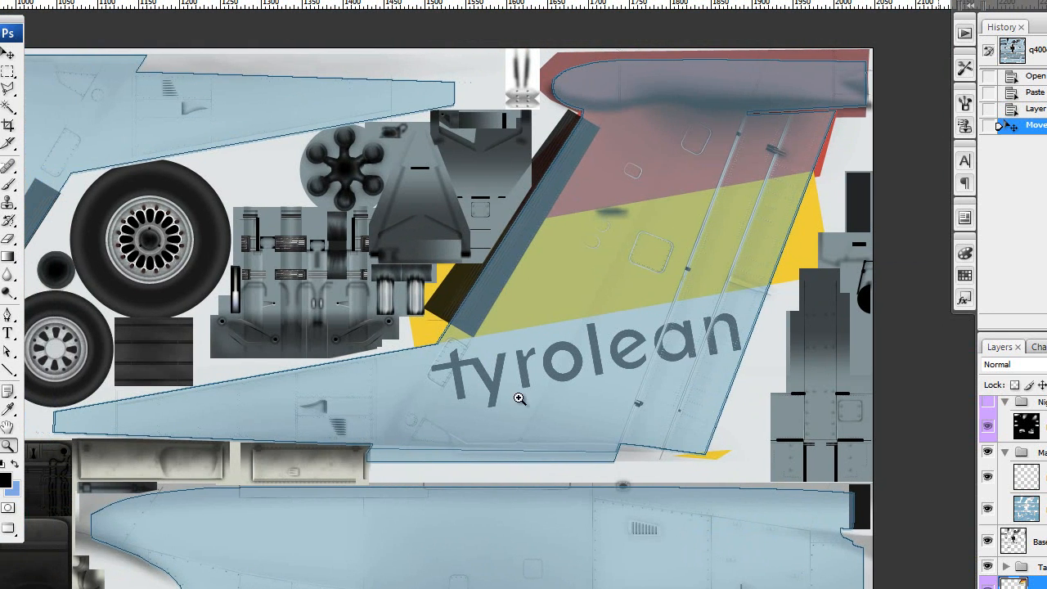
pyautogui.press('v')
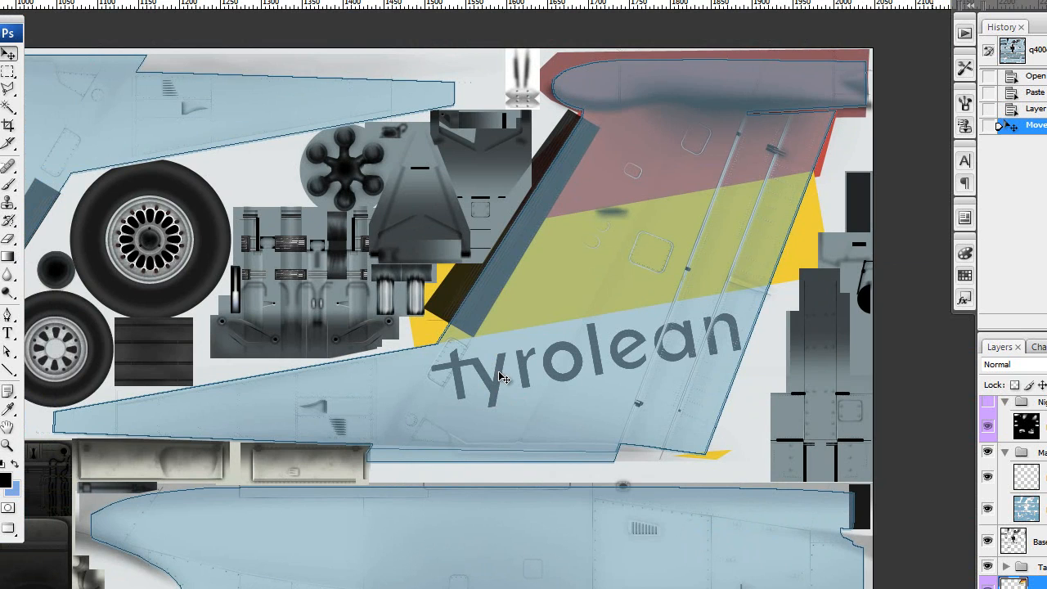
pyautogui.moveTo(502, 377); pyautogui.dragTo(502, 377)
pyautogui.press('Right')
pyautogui.press('Right')
pyautogui.press('Down')
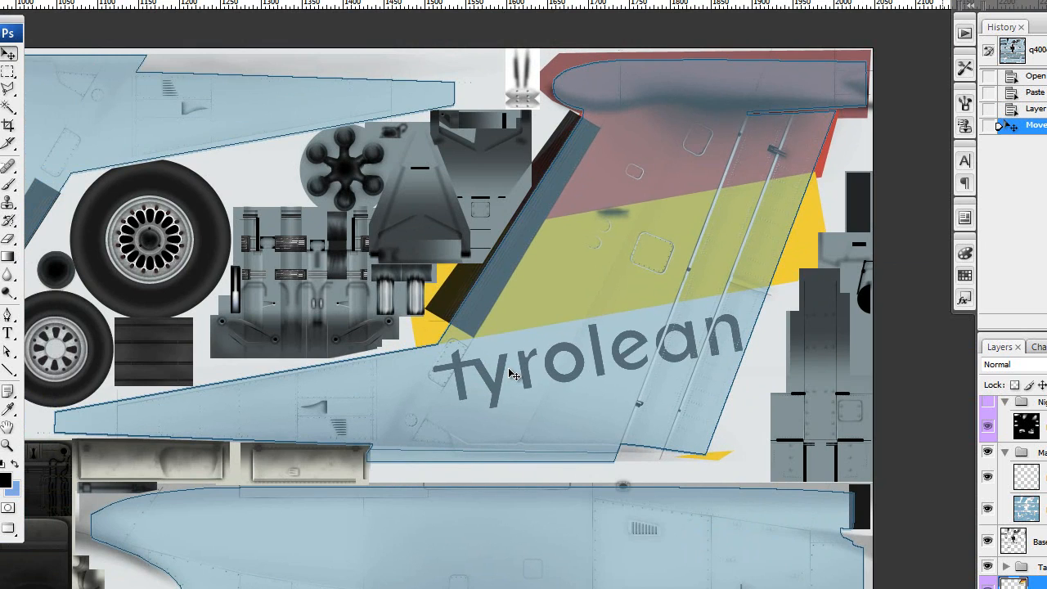
pyautogui.press('Up')
pyautogui.press('Up')
pyautogui.press('Down')
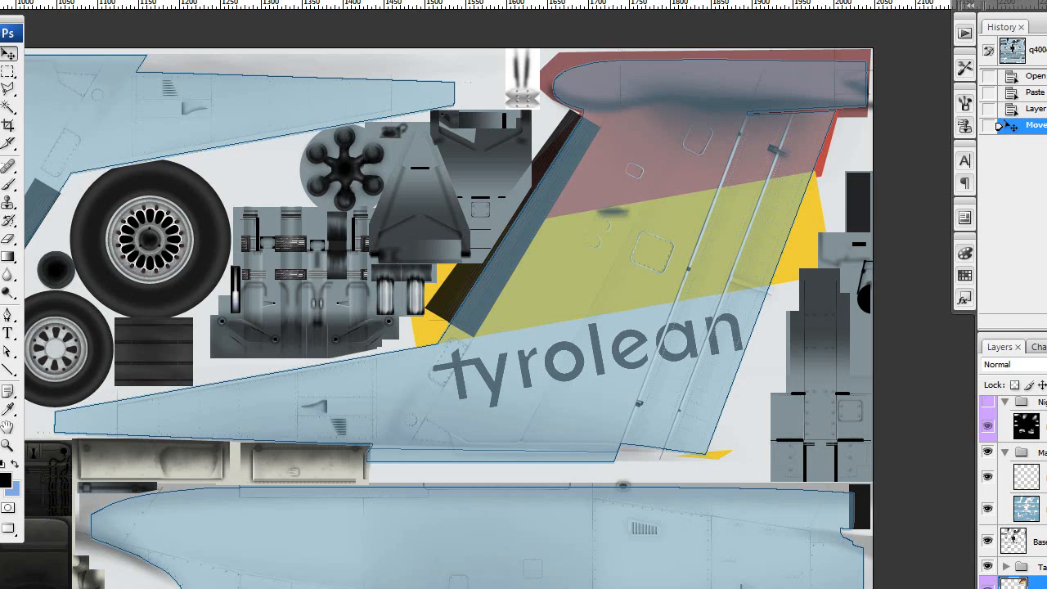
pyautogui.moveTo(458, 549); pyautogui.dragTo(531, 10)
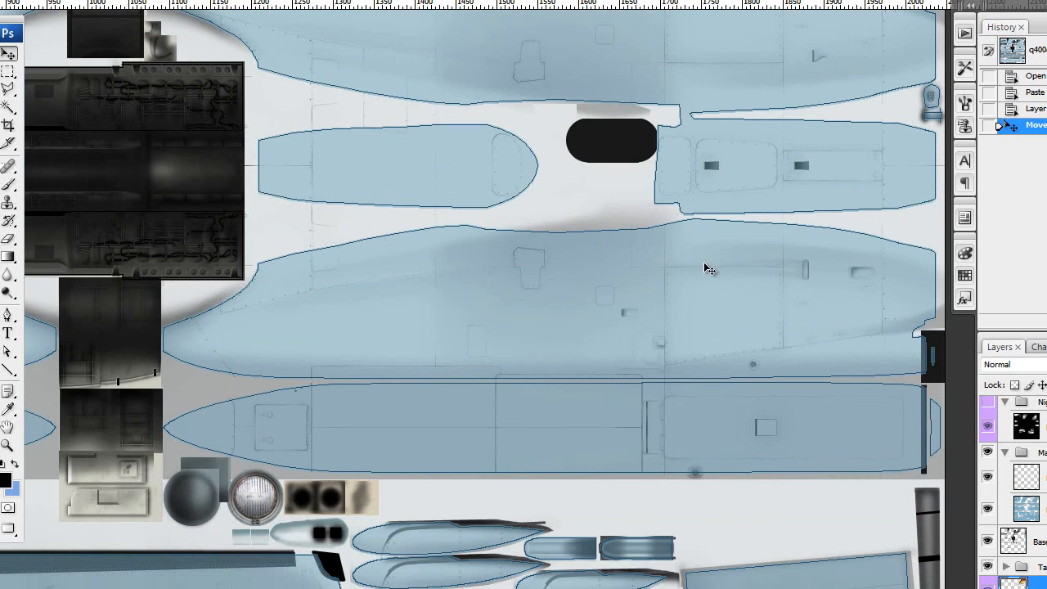
# Examine the fuselage, wing and tail sections across the q400ext2.psd texture, finishing at the pasted tyrolean tail
pyautogui.scroll(-10, 577, 292)
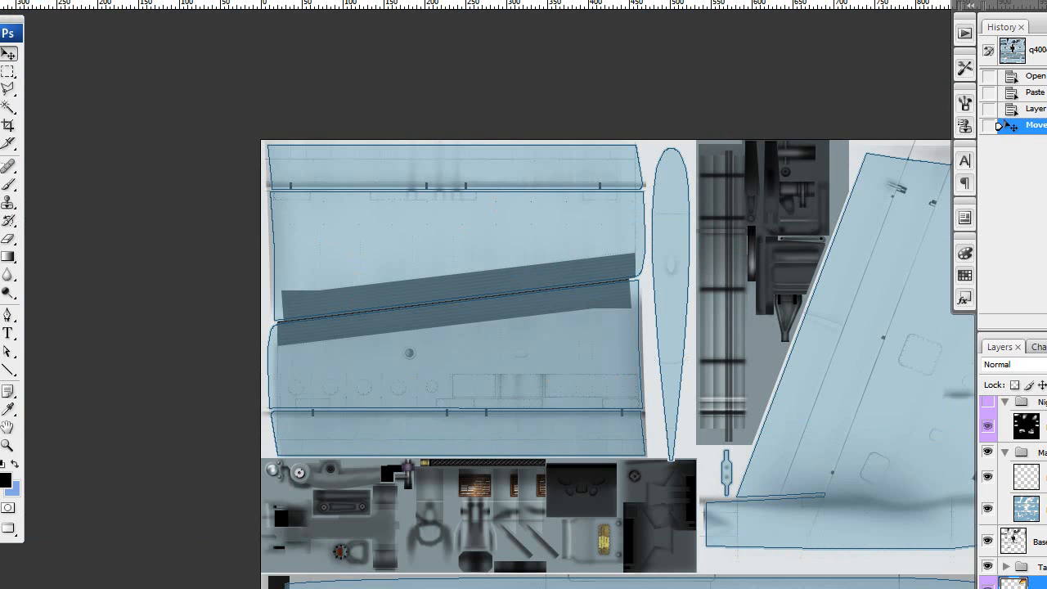
pyautogui.scroll(-2, 605, 360)
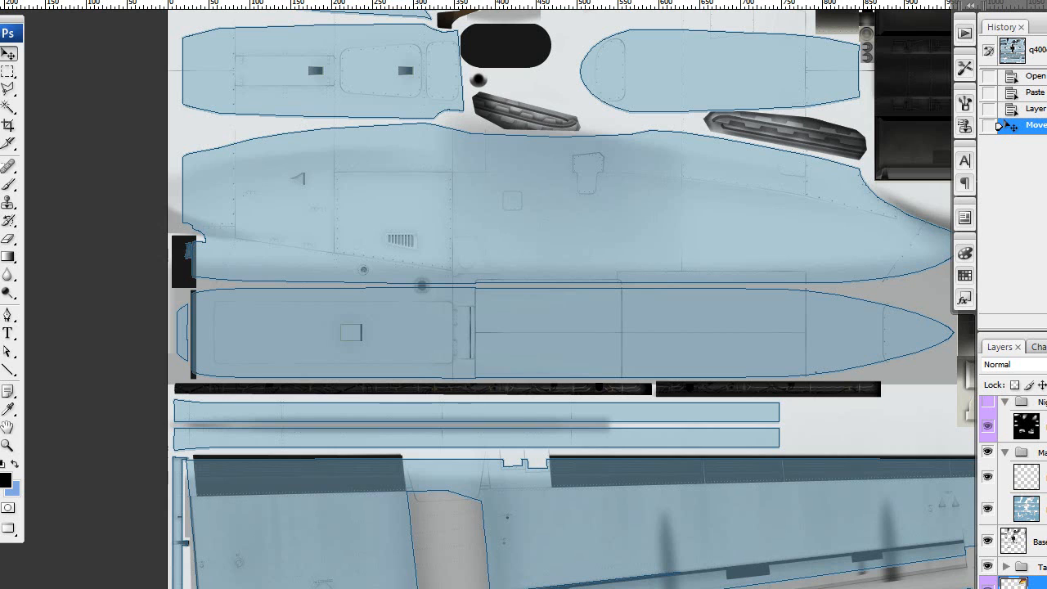
pyautogui.moveTo(835, 33); pyautogui.dragTo(160, 583)
pyautogui.moveTo(572, 327); pyautogui.dragTo(329, 328)
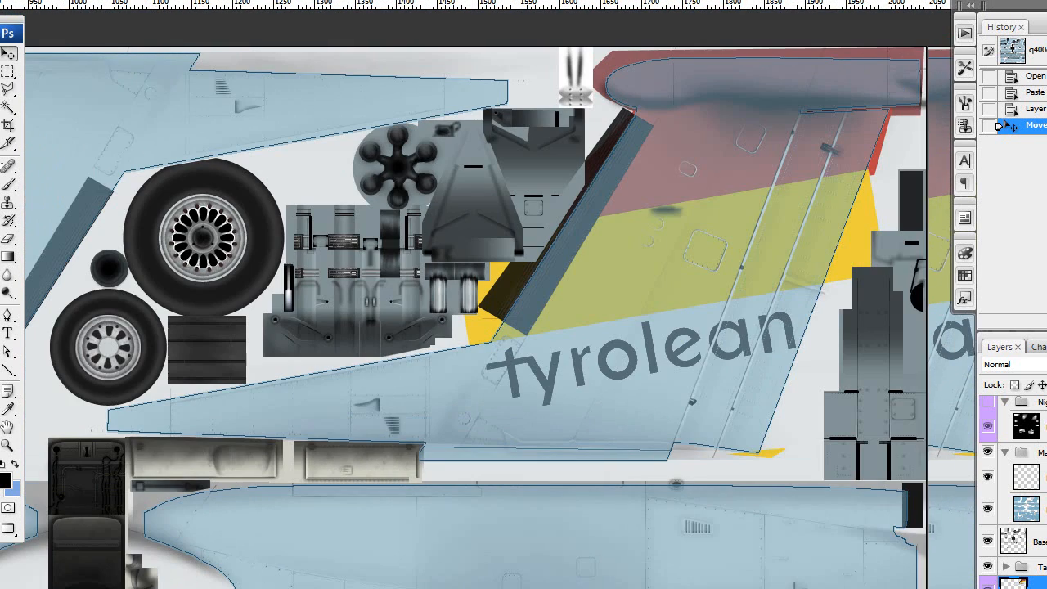
pyautogui.moveTo(491, 524); pyautogui.dragTo(535, 87)
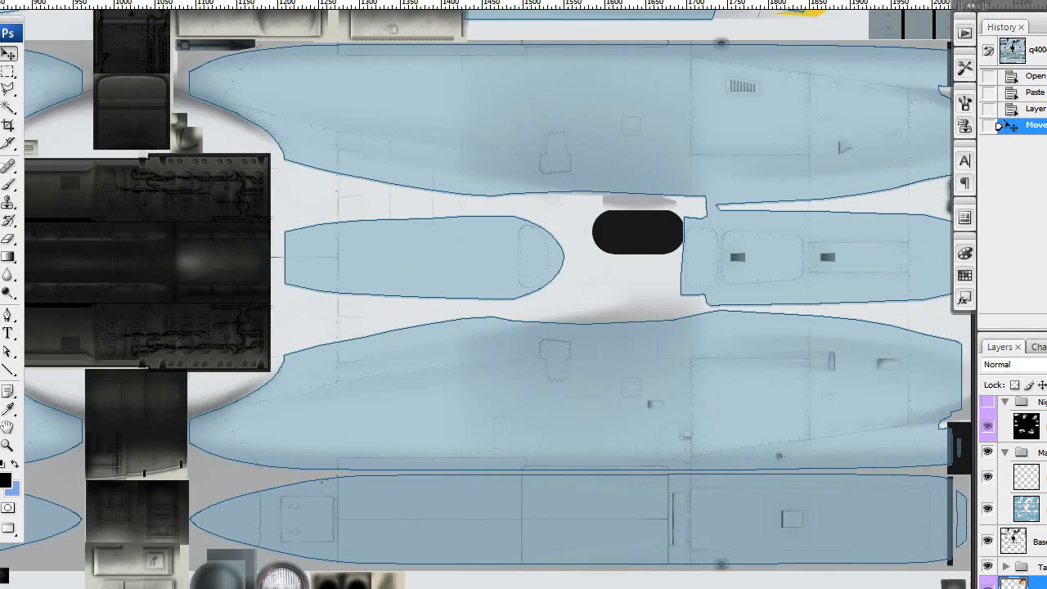
pyautogui.moveTo(409, 531); pyautogui.dragTo(657, 89)
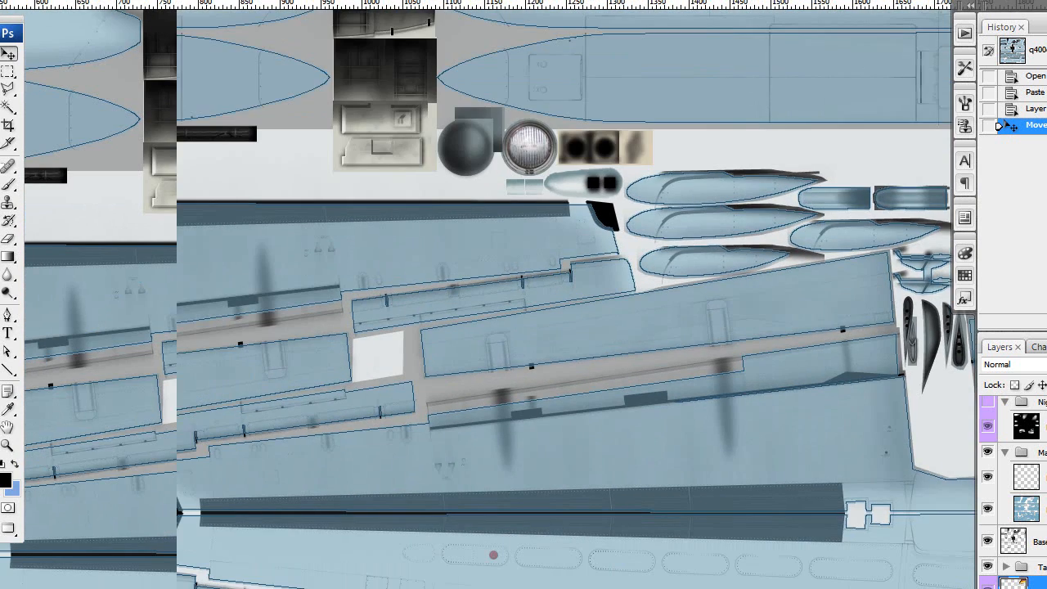
pyautogui.moveTo(66, 344); pyautogui.dragTo(949, 244)
pyautogui.moveTo(573, 490); pyautogui.dragTo(477, 231)
pyautogui.moveTo(941, 343); pyautogui.dragTo(33, 243)
pyautogui.moveTo(491, 16); pyautogui.dragTo(490, 573)
pyautogui.moveTo(409, 82); pyautogui.dragTo(409, 335)
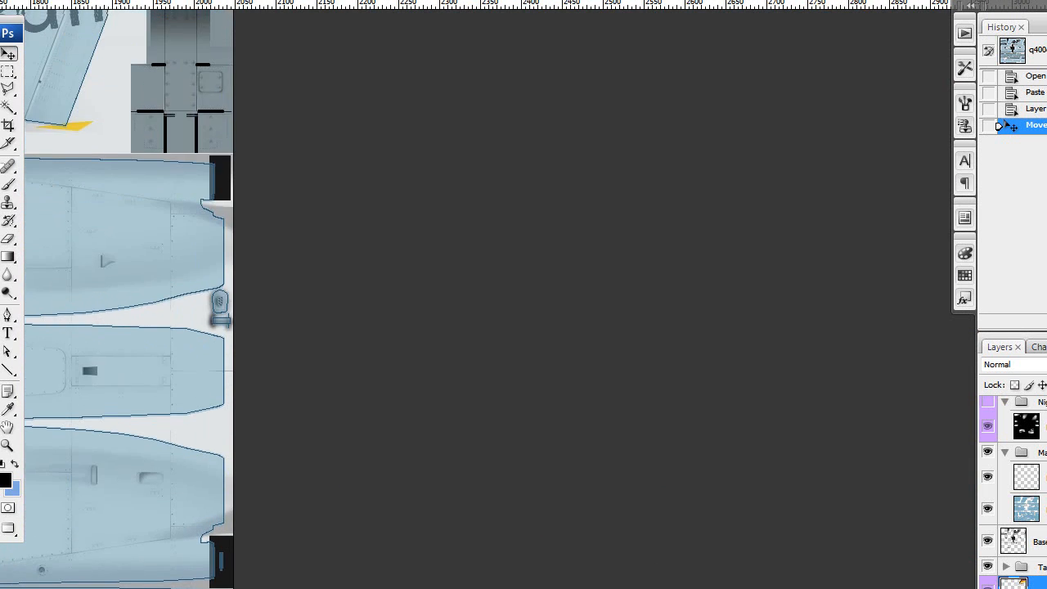
pyautogui.moveTo(163, 163); pyautogui.dragTo(778, 524)
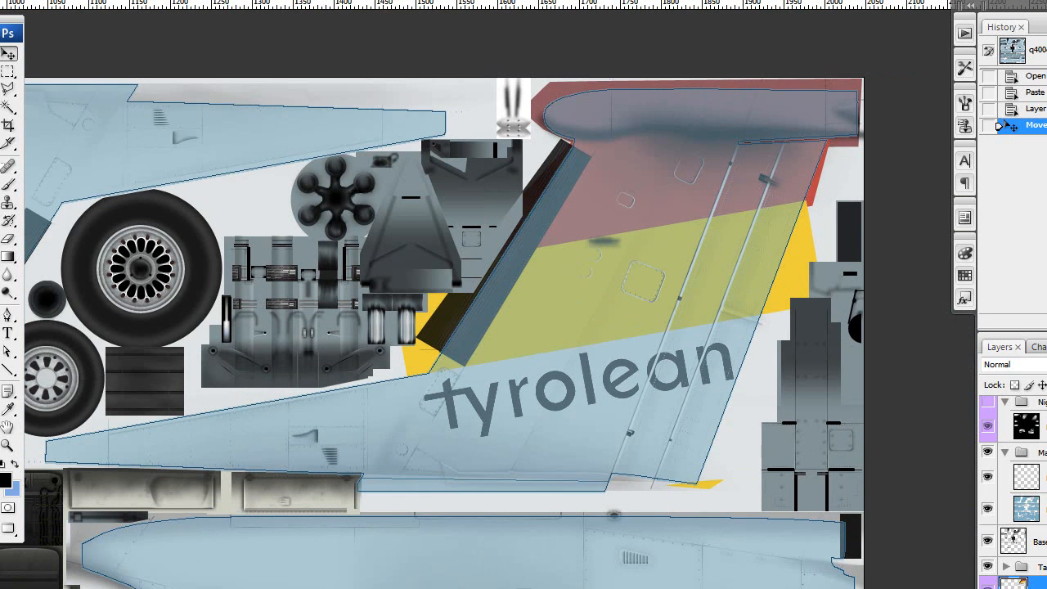